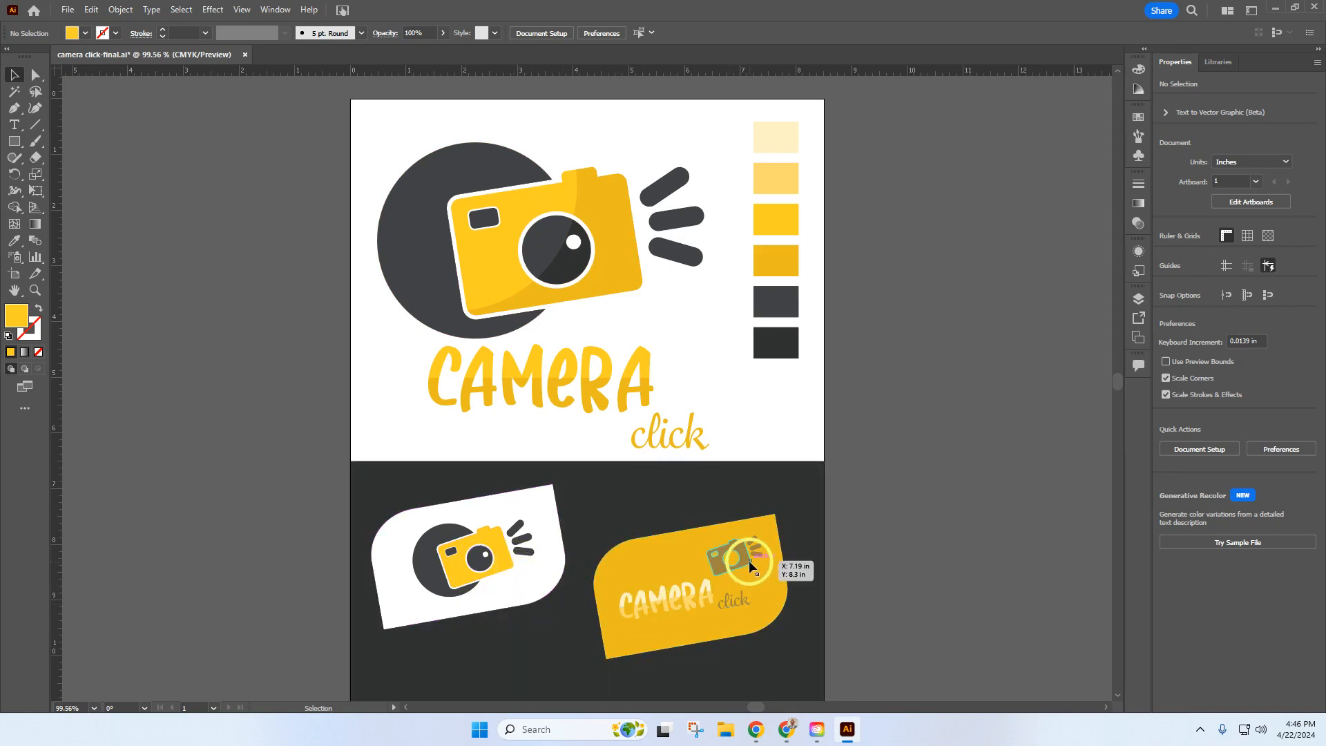
Open the file logo part 1.ai from the Downloads folder.
{"action": "left_click_drag", "start_coordinate": [748, 561], "coordinate": [749, 561]}
{"action": "left_click", "coordinate": [834, 545]}
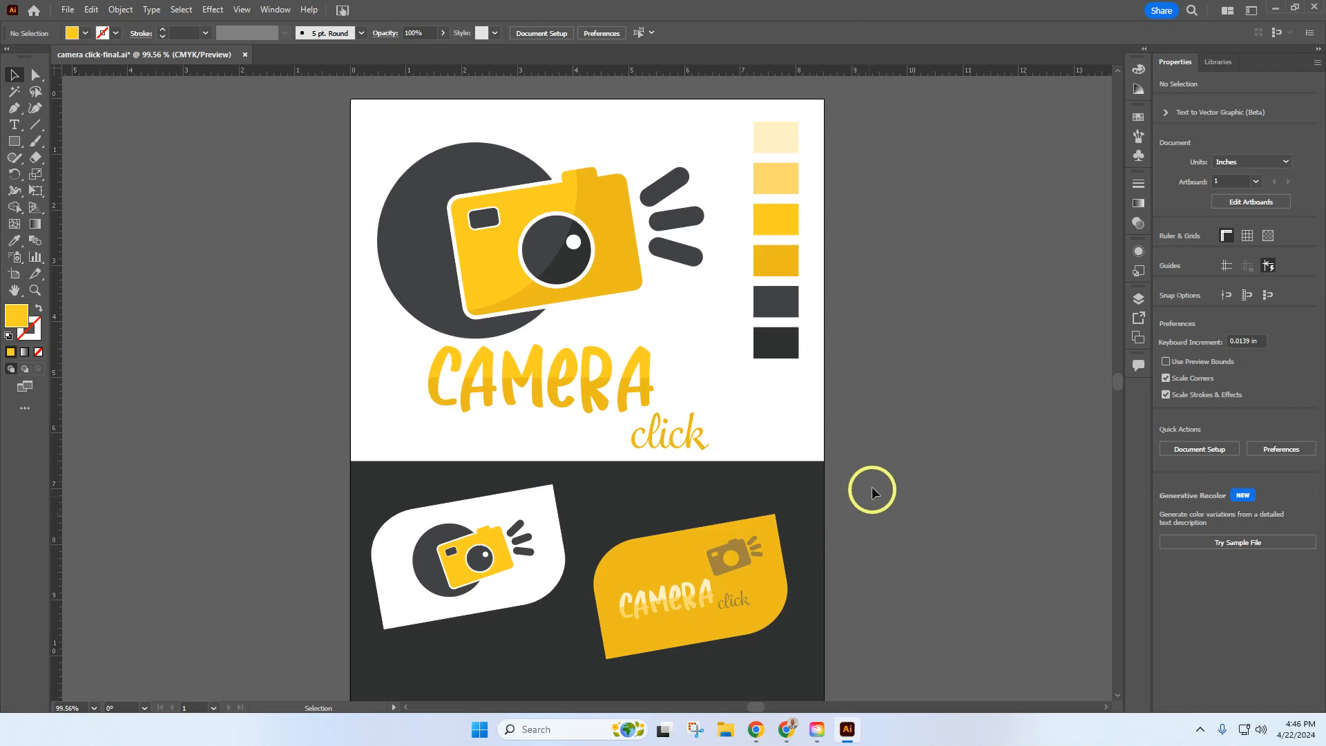
{"action": "left_click", "coordinate": [69, 9]}
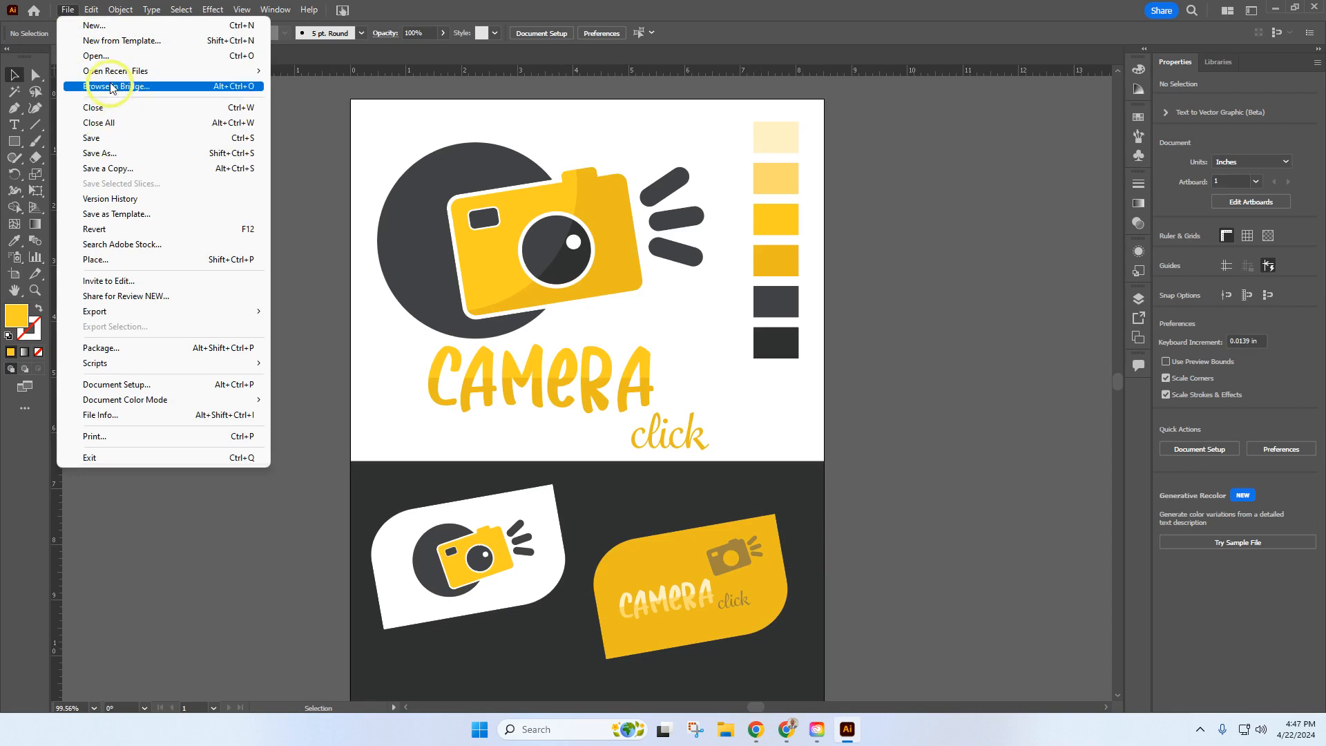
{"action": "left_click", "coordinate": [118, 56]}
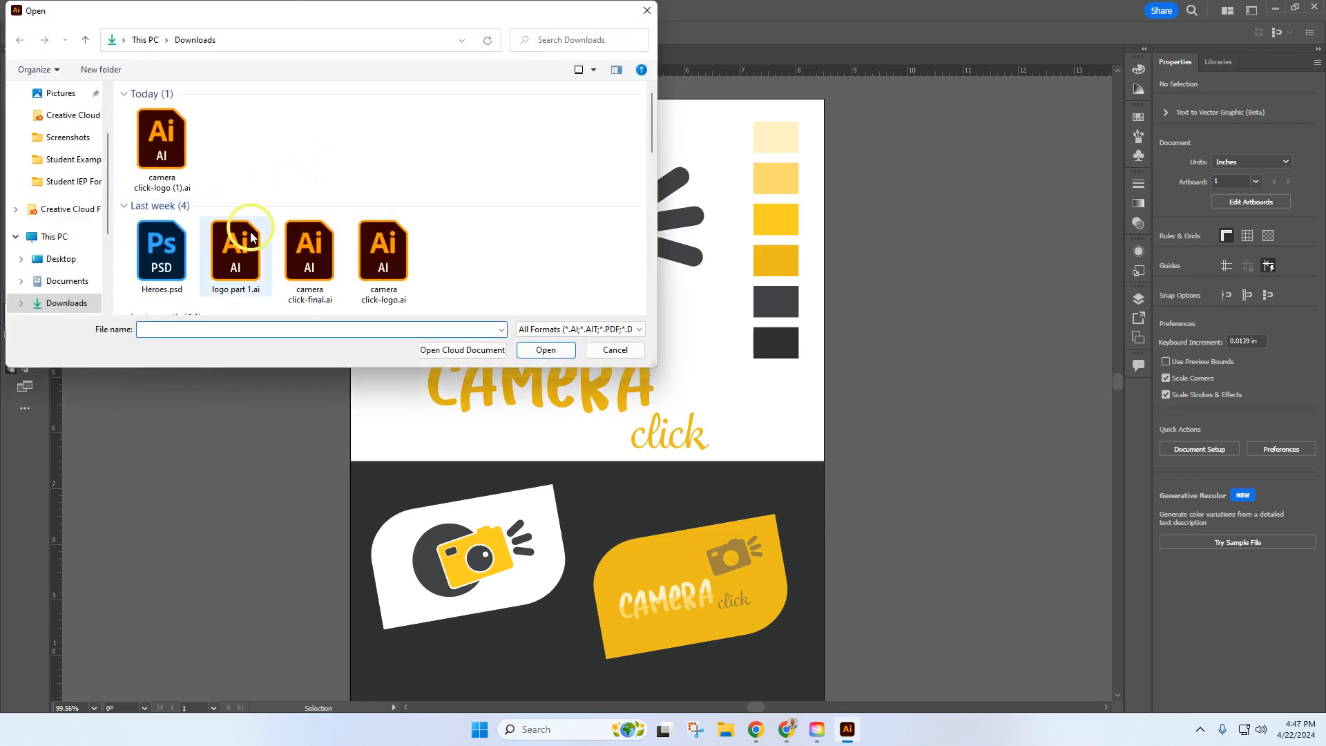
{"action": "left_click", "coordinate": [242, 241]}
{"action": "left_click", "coordinate": [545, 350]}
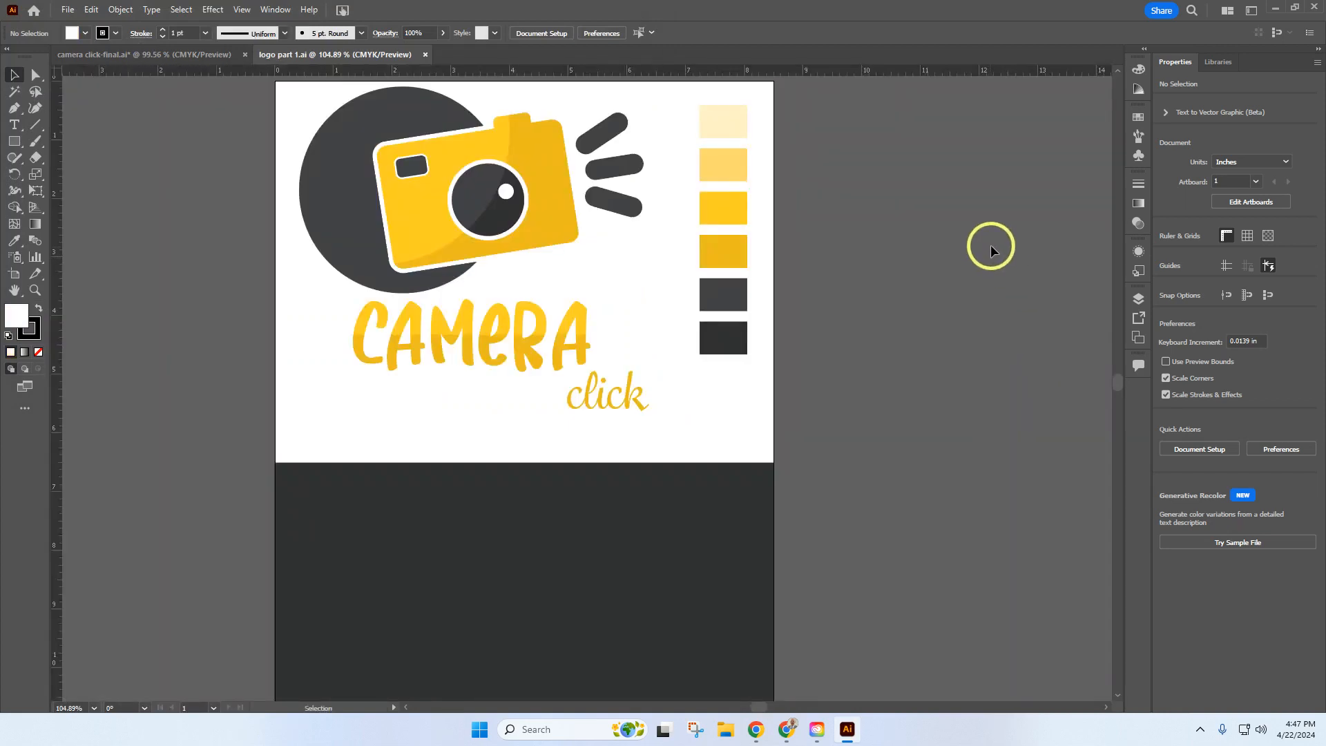
Examine the two card designs and layer structure in camera click-final.ai, and compare them with the layers of logo part 1.ai.
{"action": "left_click", "coordinate": [175, 57]}
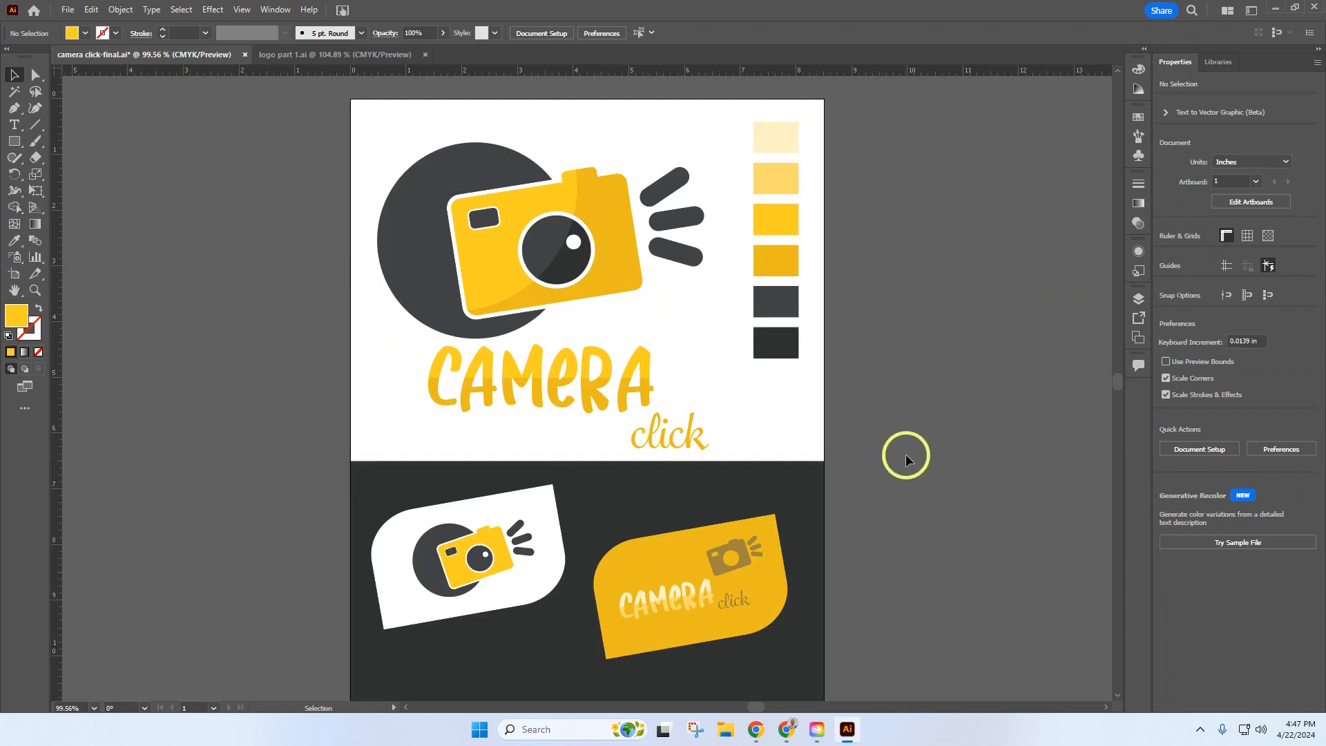
{"action": "scroll", "coordinate": [907, 449], "scroll_direction": "down", "scroll_amount": 3}
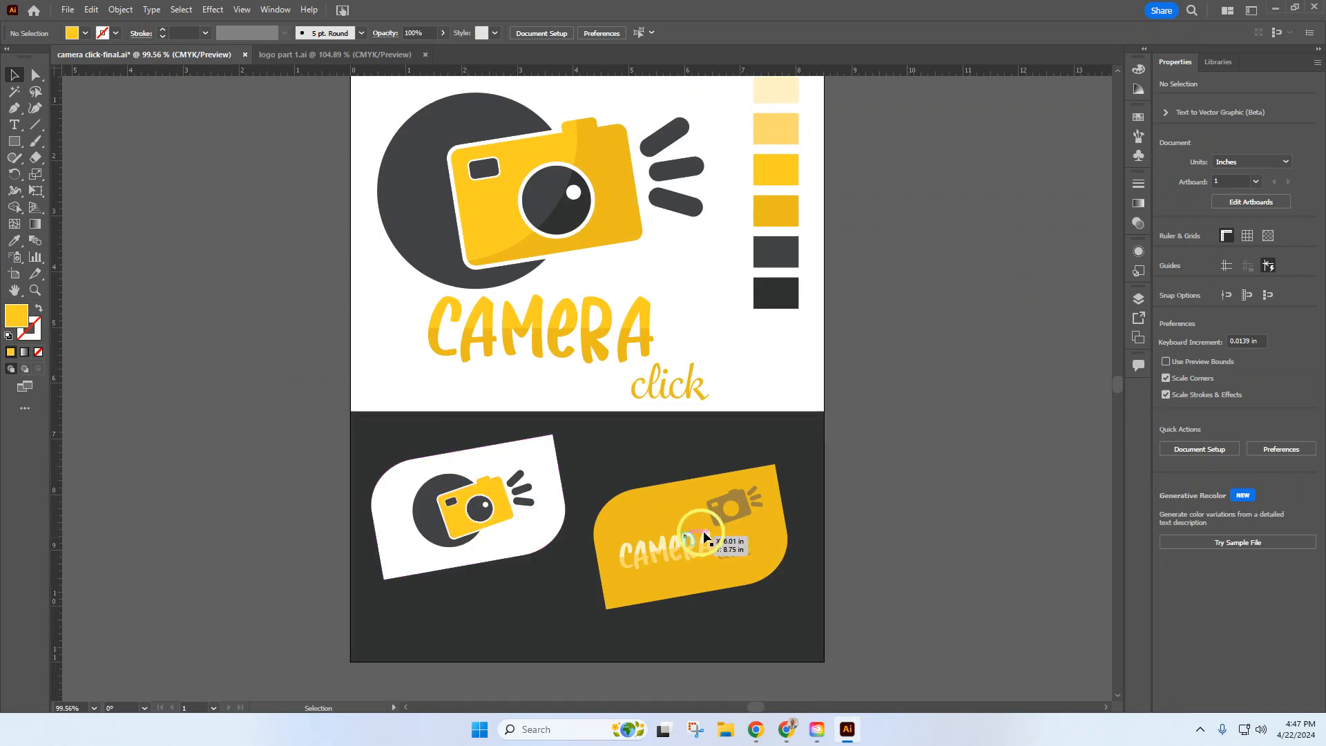
{"action": "left_click", "coordinate": [1137, 300]}
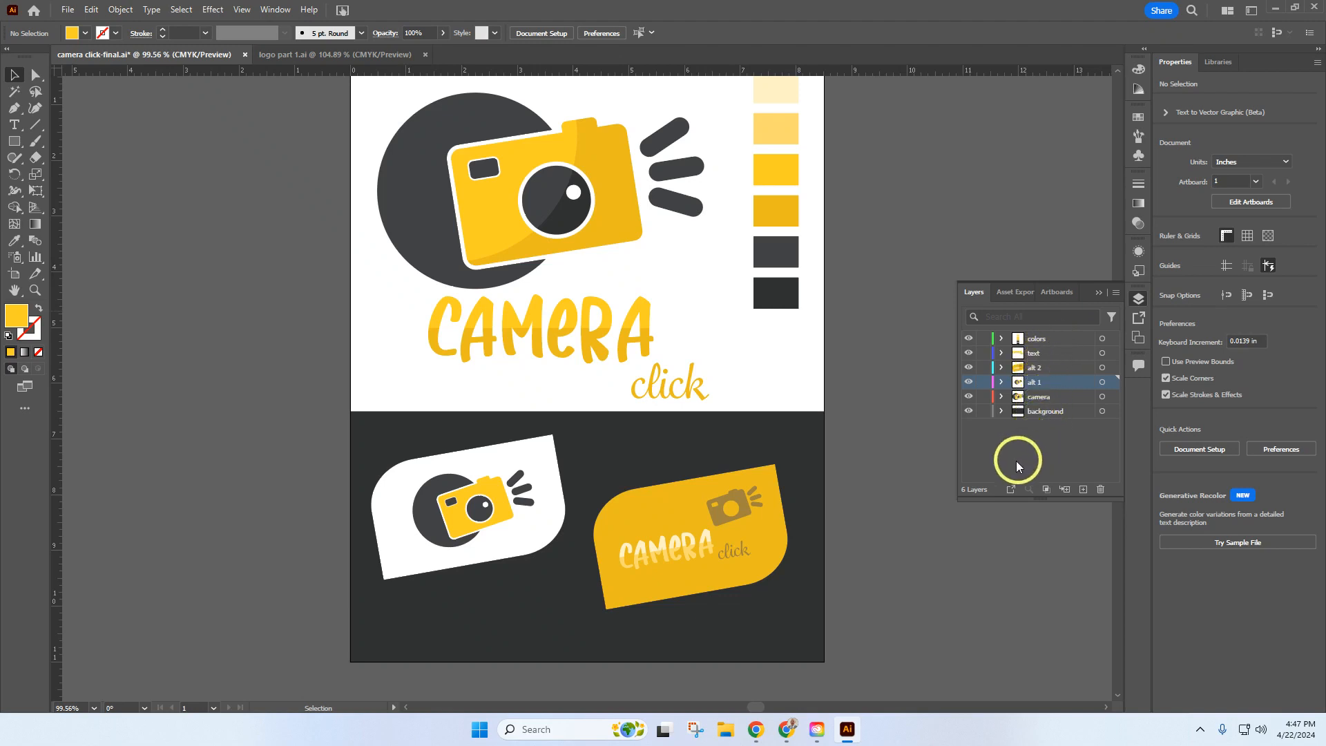
{"action": "left_click", "coordinate": [318, 54]}
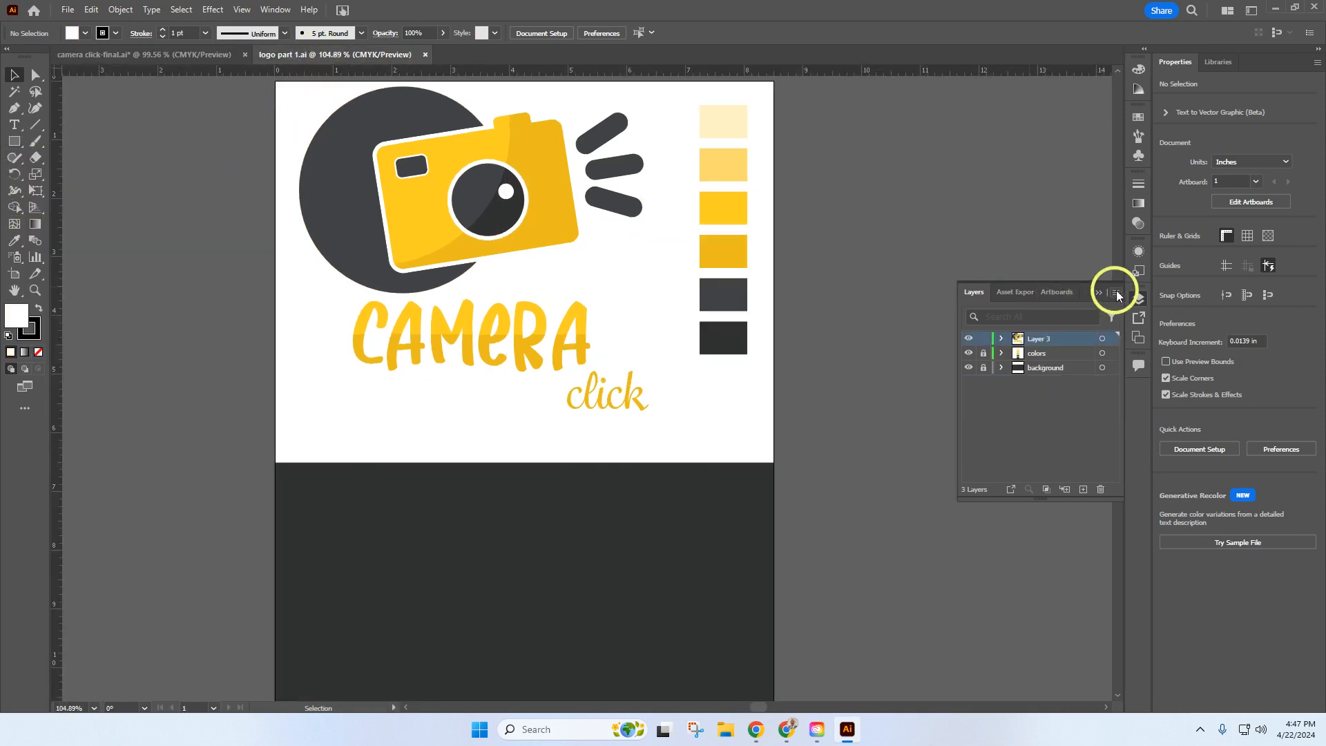
{"action": "left_click", "coordinate": [1138, 299]}
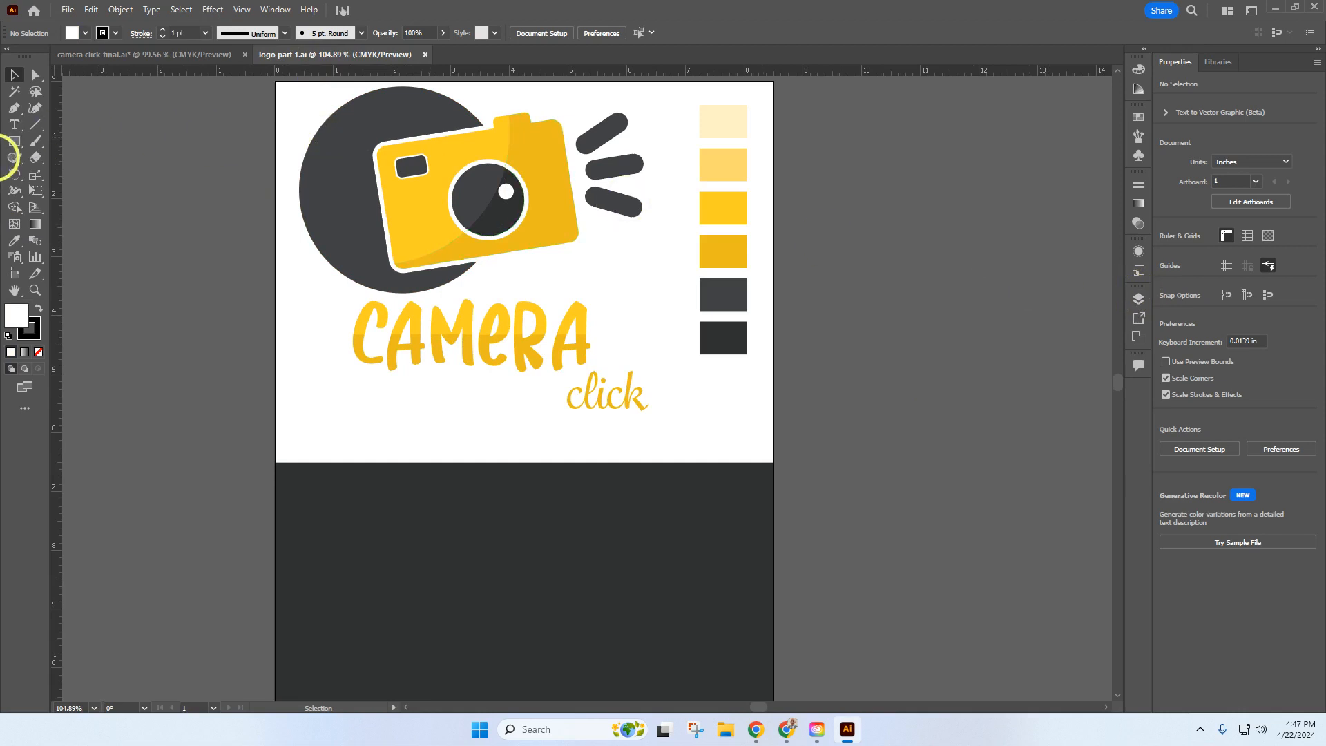
Draw a 3.5 in by 2 in rectangle on the empty canvas beside the artboard of logo part 1.ai, using camera click-final.ai as reference.
{"action": "left_click", "coordinate": [12, 143]}
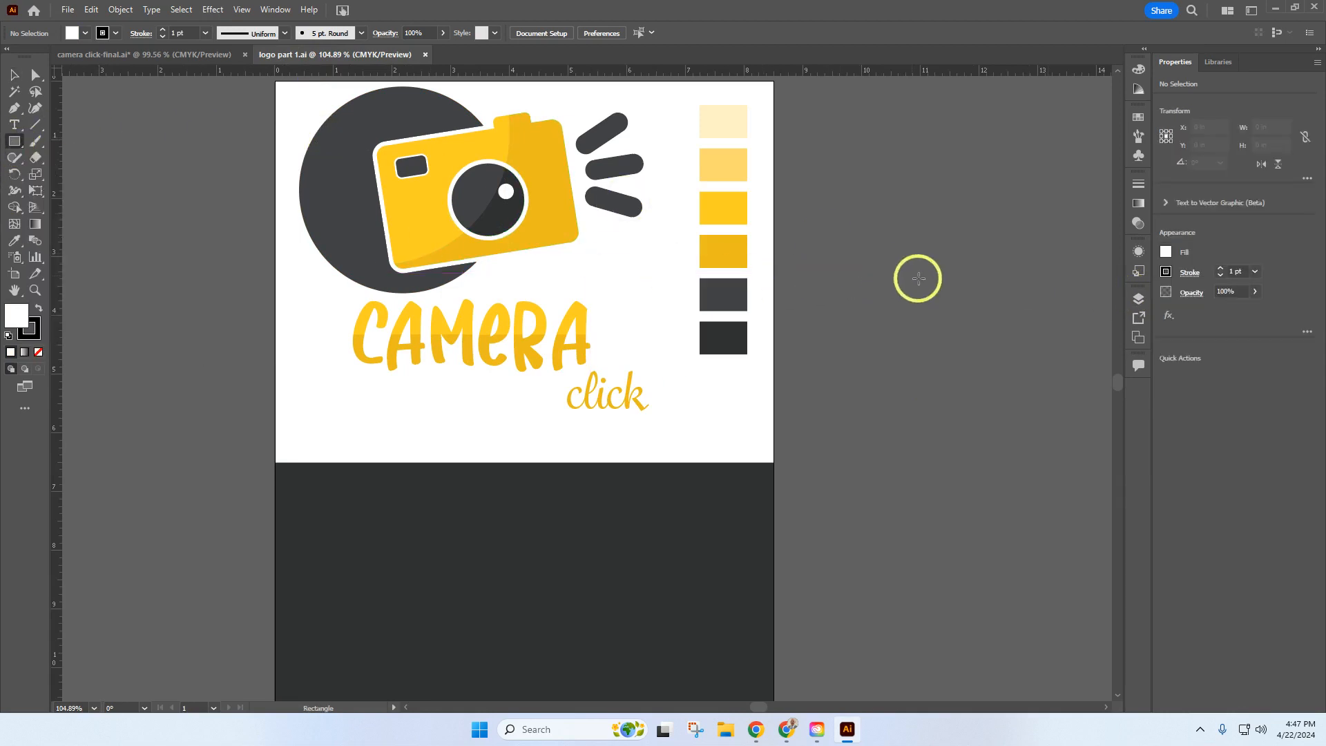
{"action": "left_click", "coordinate": [833, 328]}
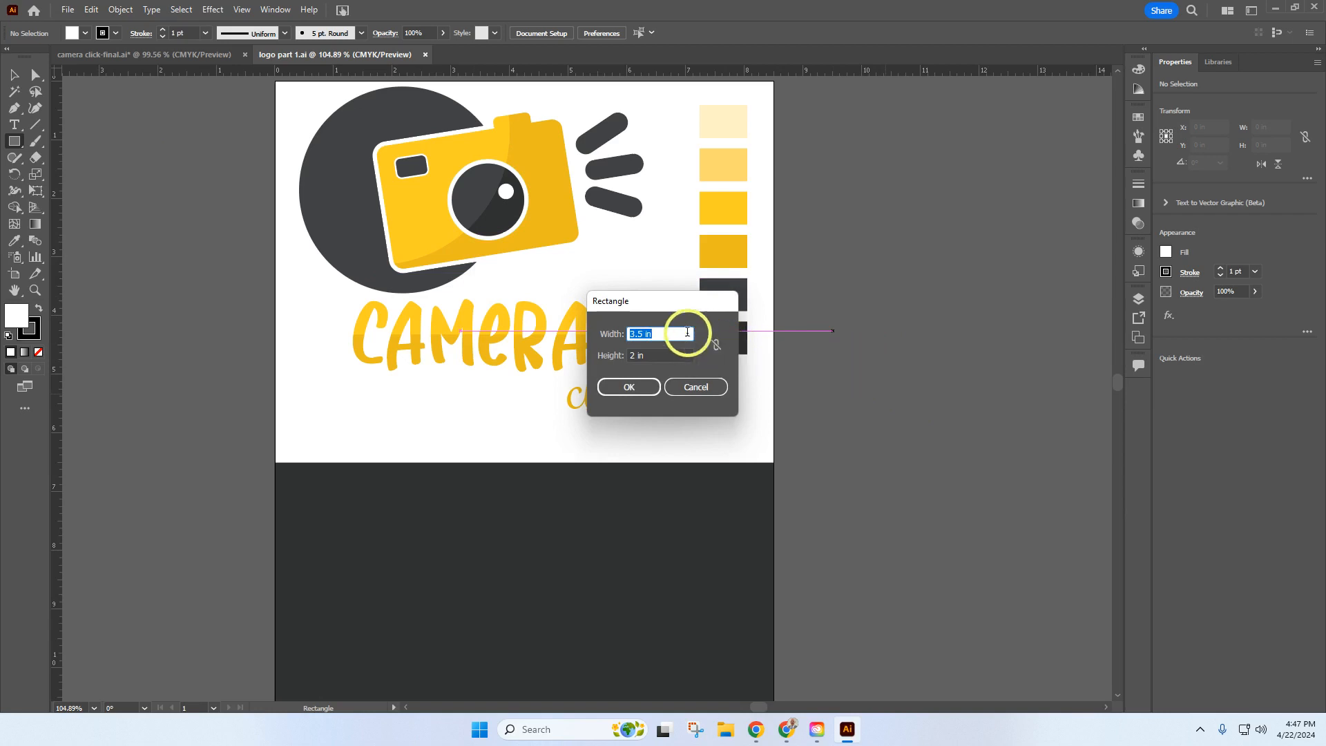
{"action": "left_click", "coordinate": [660, 356]}
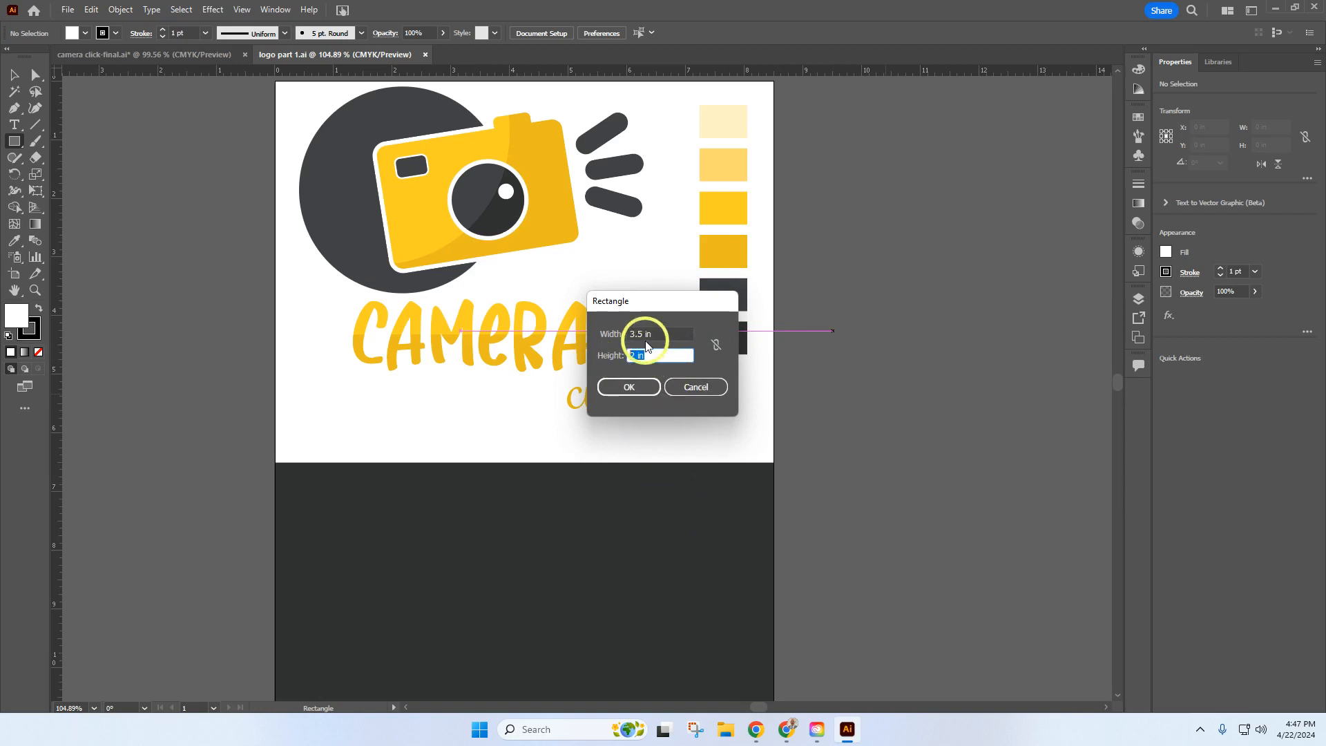
{"action": "left_click", "coordinate": [630, 387]}
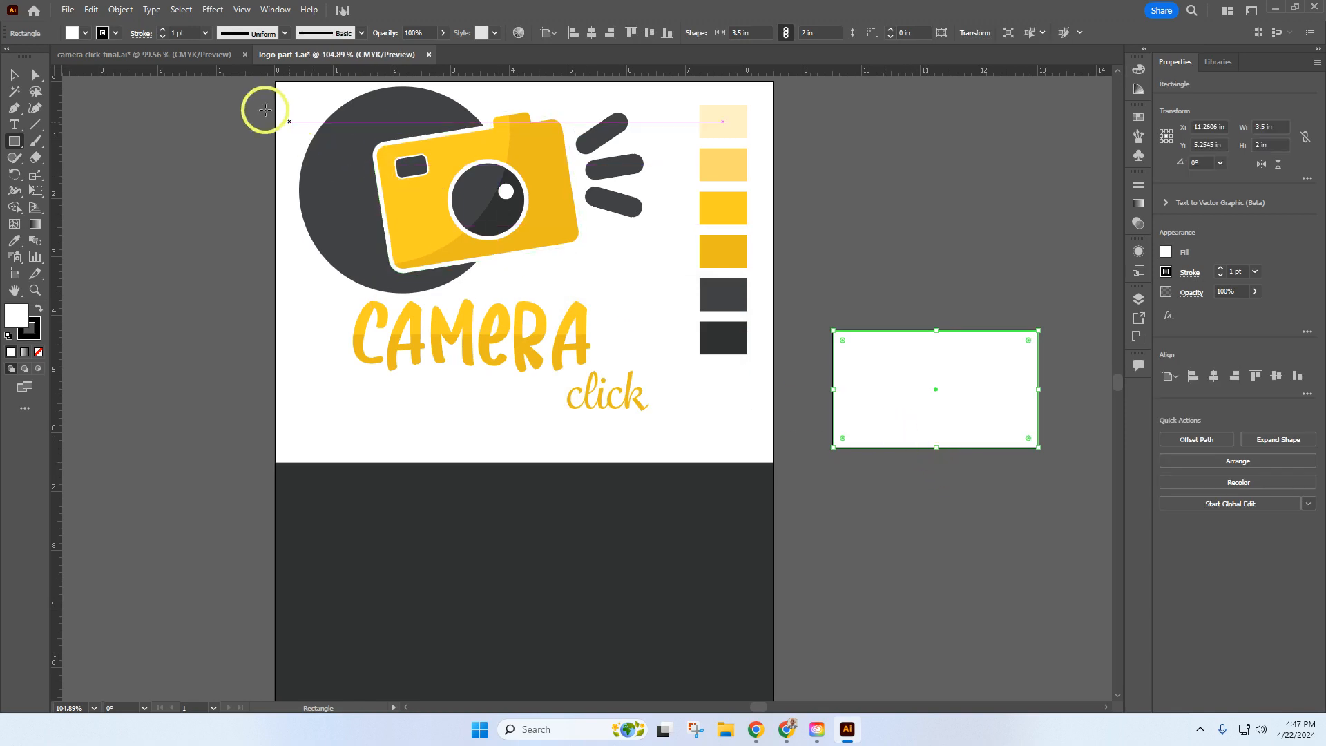
{"action": "left_click", "coordinate": [146, 54]}
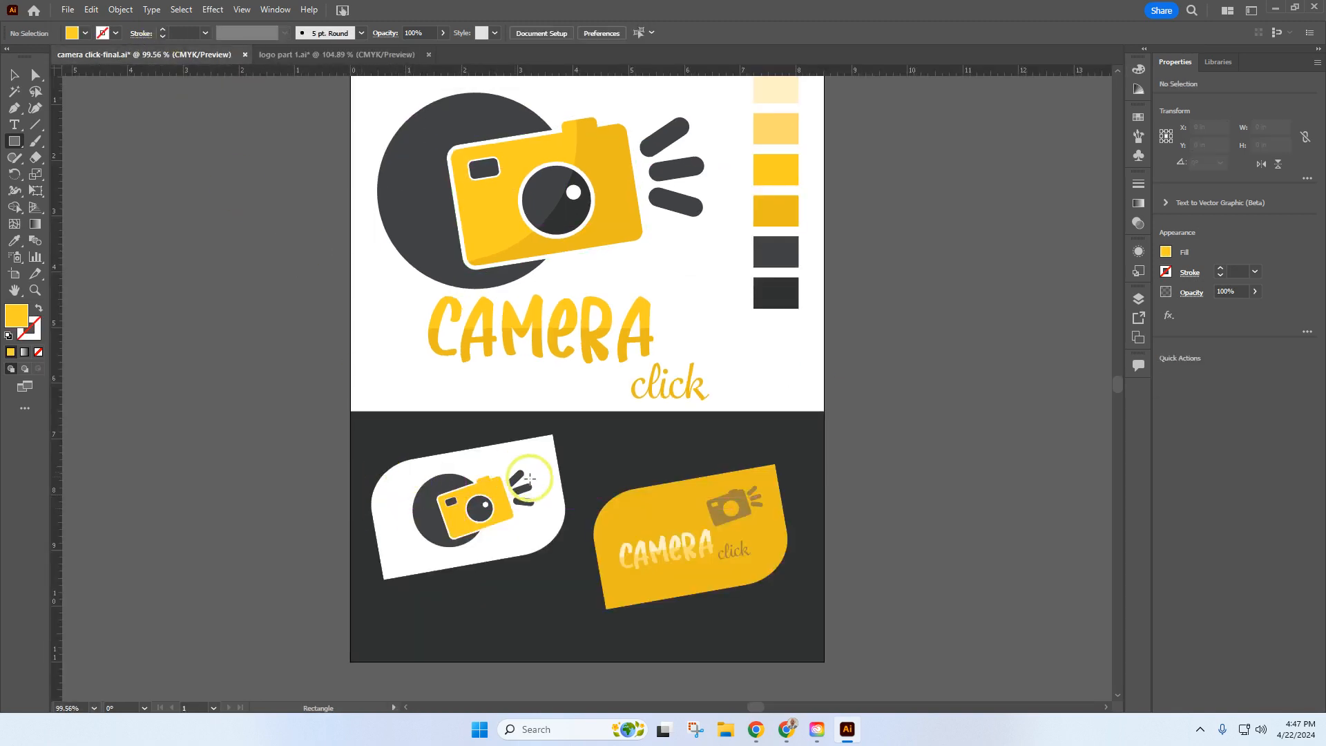
{"action": "left_click", "coordinate": [306, 59]}
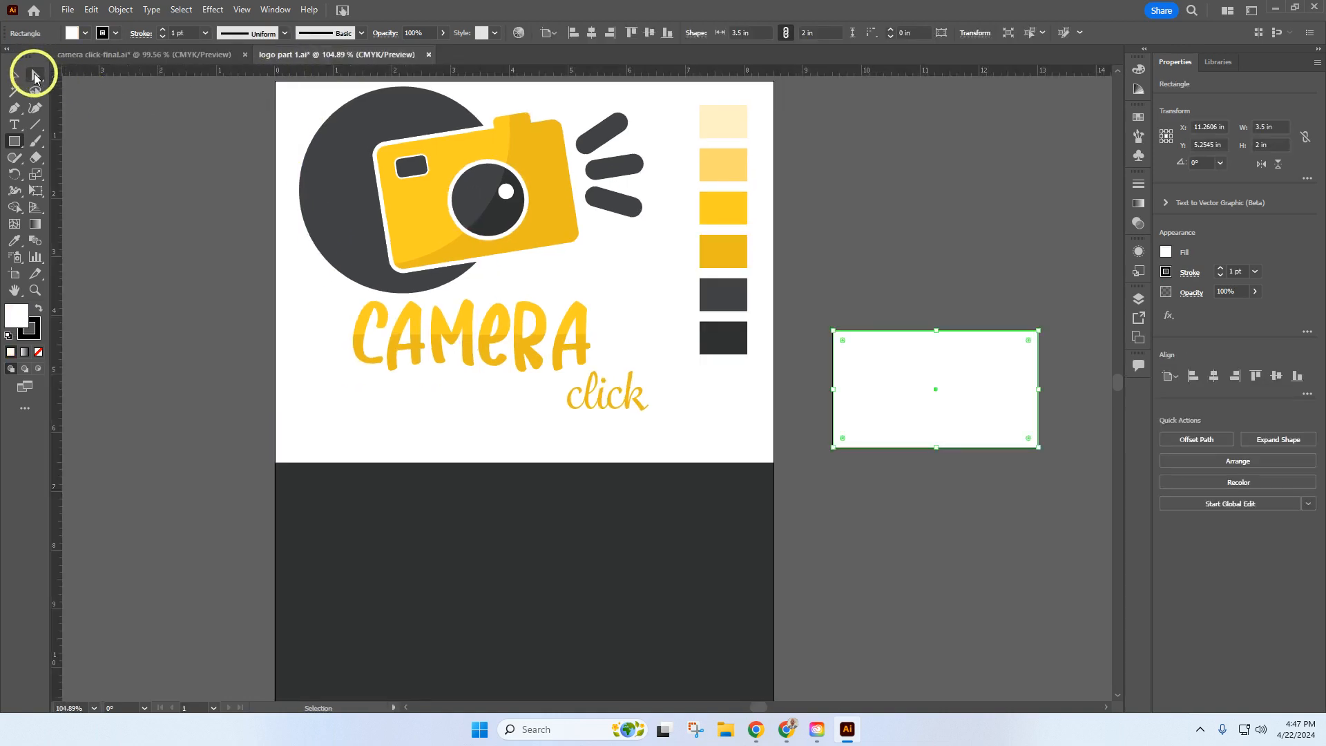
Try rounding all four corners of the rectangle at once to about 0.63 in, and undo the rounding.
{"action": "left_click", "coordinate": [35, 75]}
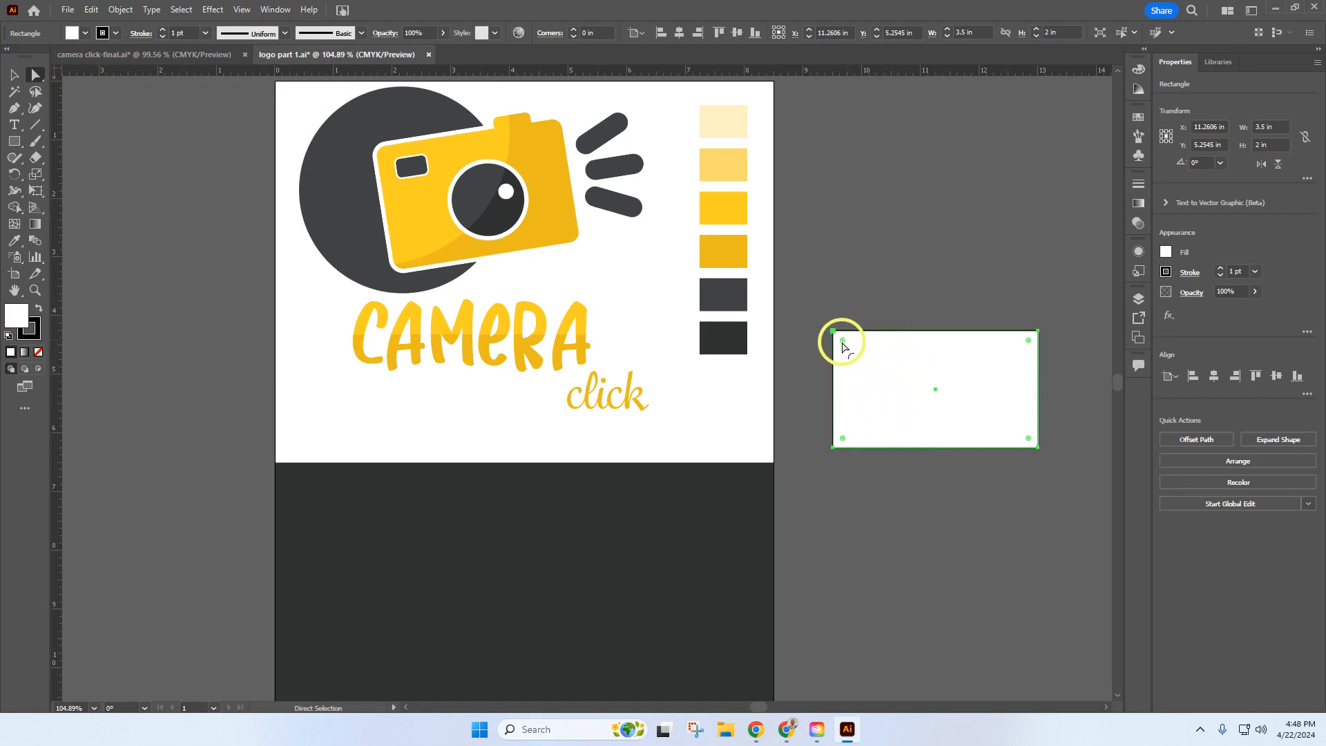
{"action": "left_click_drag", "start_coordinate": [843, 342], "coordinate": [874, 371]}
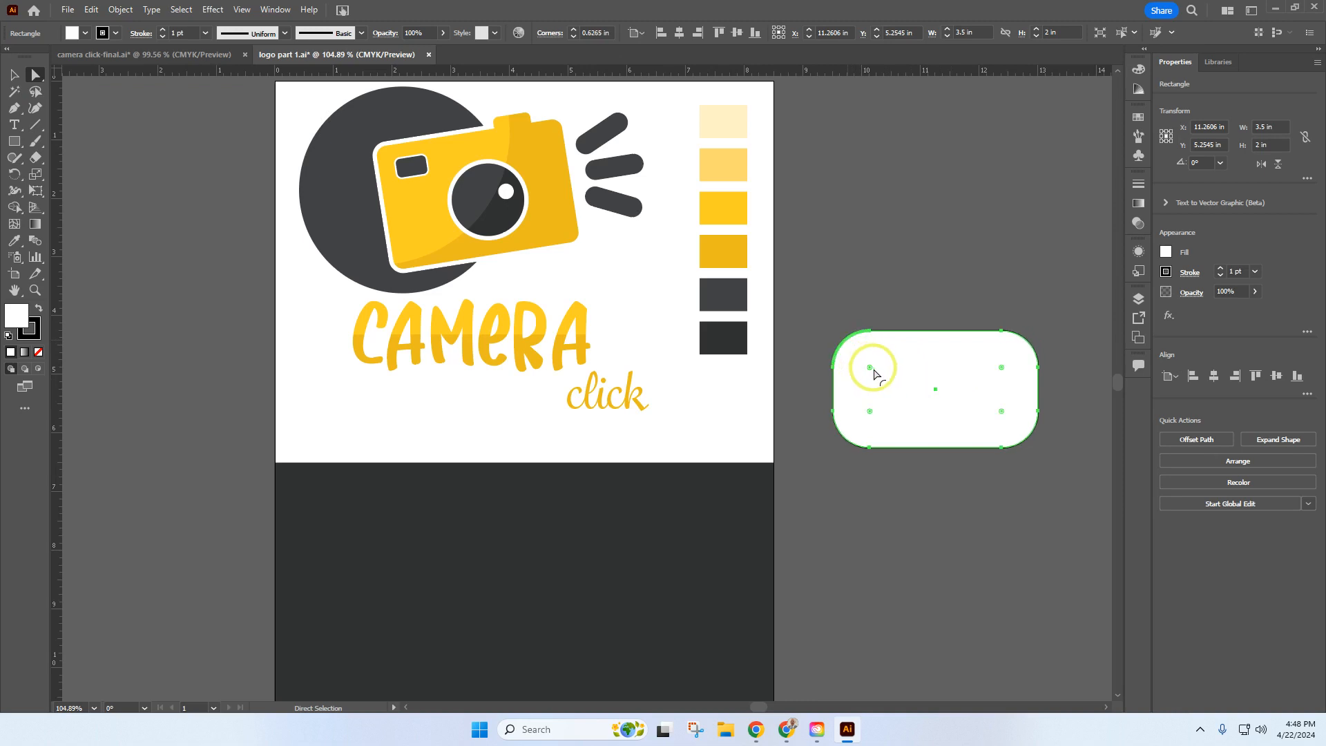
{"action": "left_click", "coordinate": [92, 11]}
{"action": "left_click", "coordinate": [100, 23]}
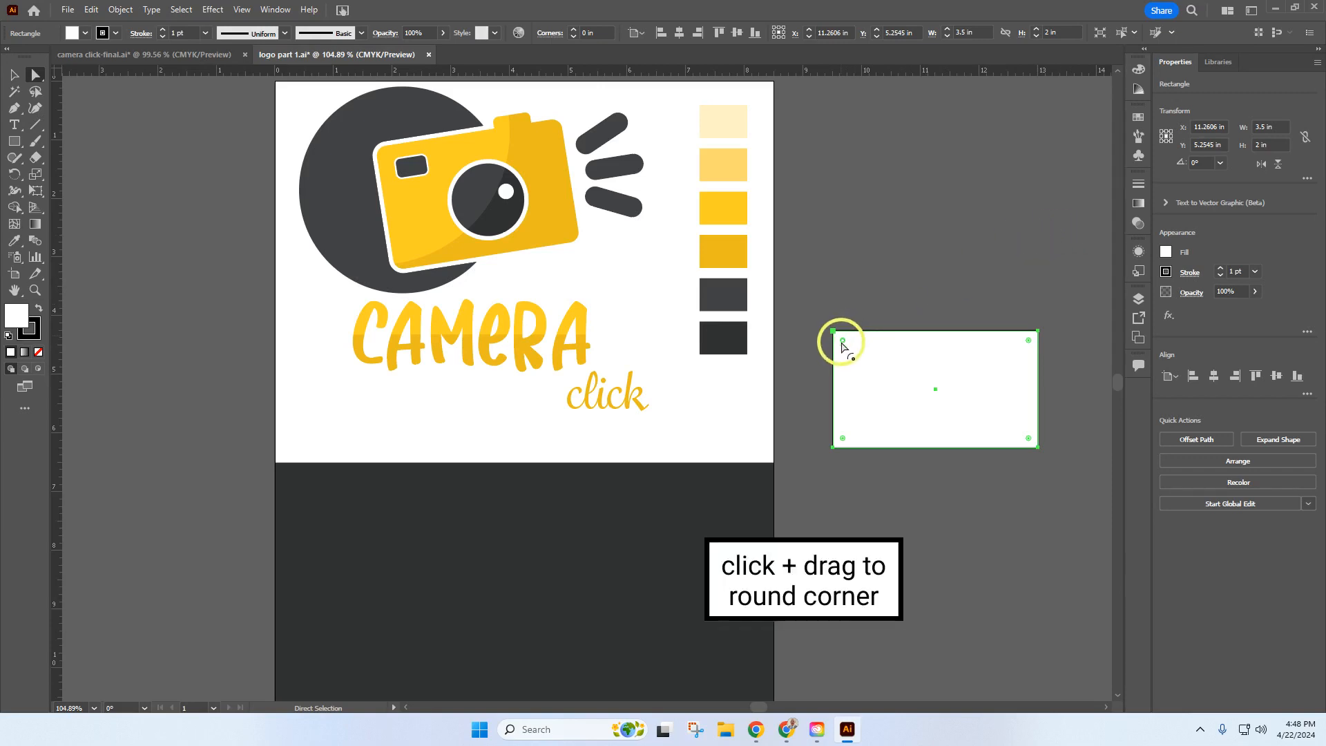
Round only the rectangle's upper-left and lower-right corners individually to a radius of about 1 in, leaving the other two square.
{"action": "left_click_drag", "start_coordinate": [842, 343], "coordinate": [893, 397]}
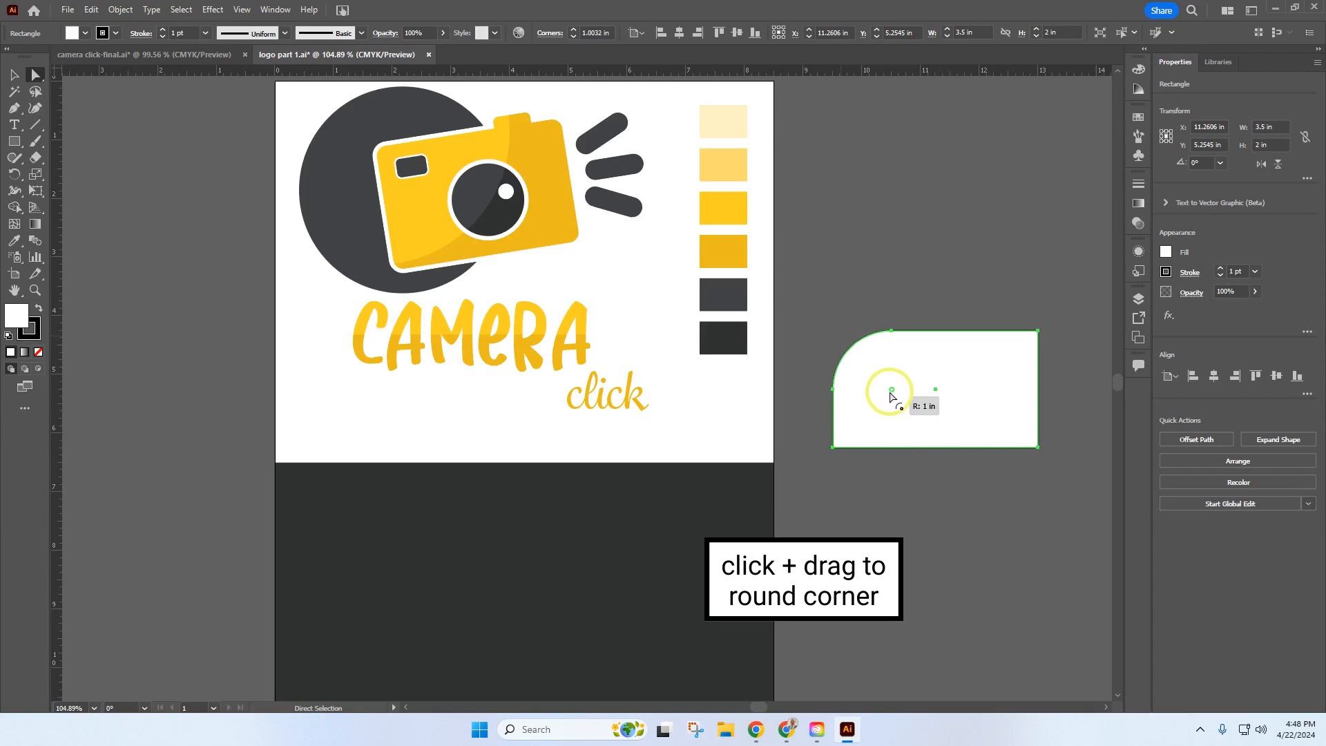
{"action": "left_click", "coordinate": [935, 398]}
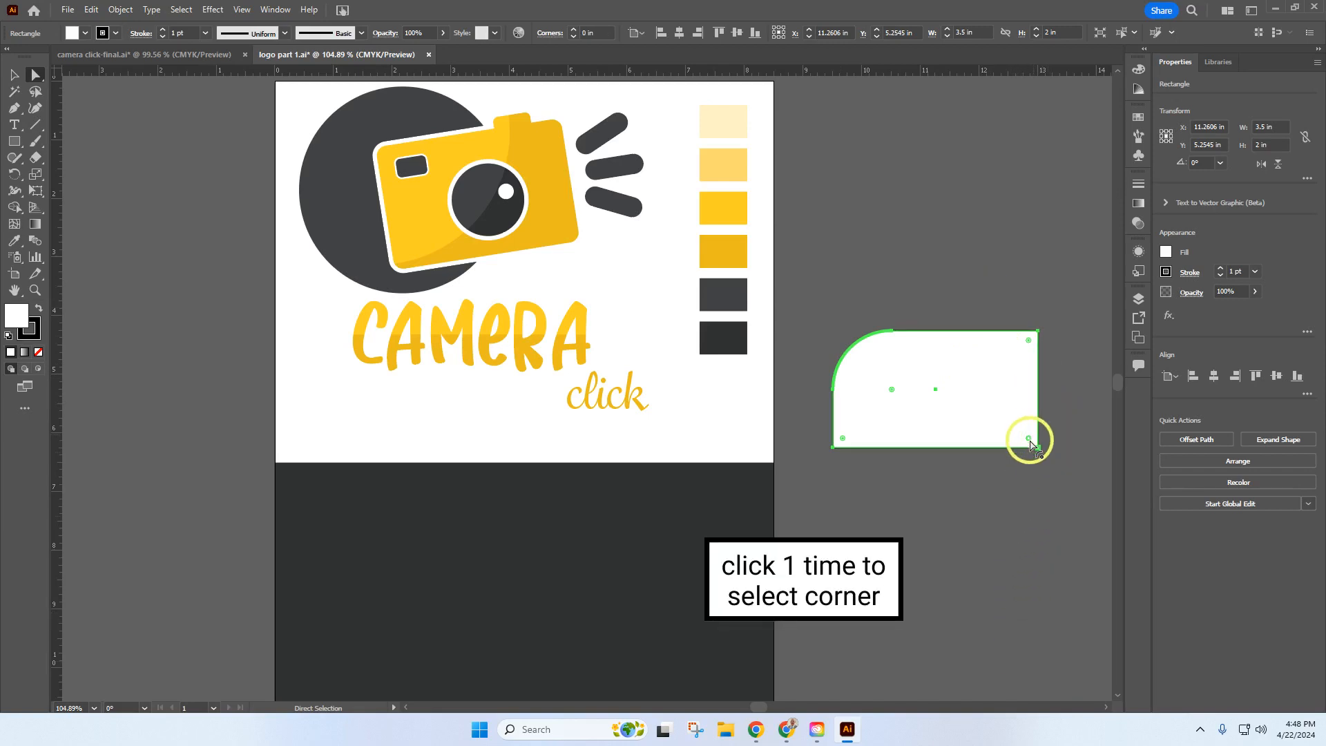
{"action": "left_click_drag", "start_coordinate": [1028, 439], "coordinate": [968, 400]}
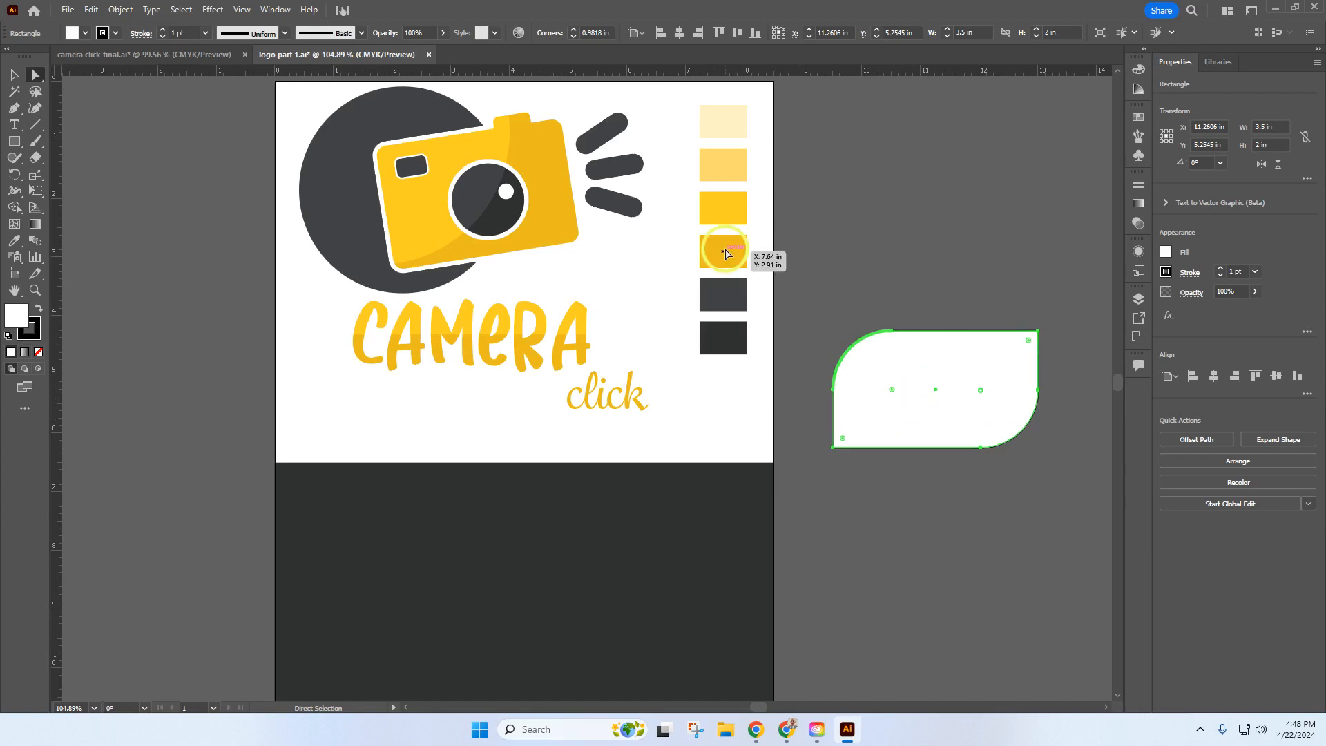
Duplicate the rounded card shape by copy and paste, and place the duplicate below the original beside the artboard.
{"action": "left_click", "coordinate": [93, 11]}
{"action": "left_click", "coordinate": [104, 80]}
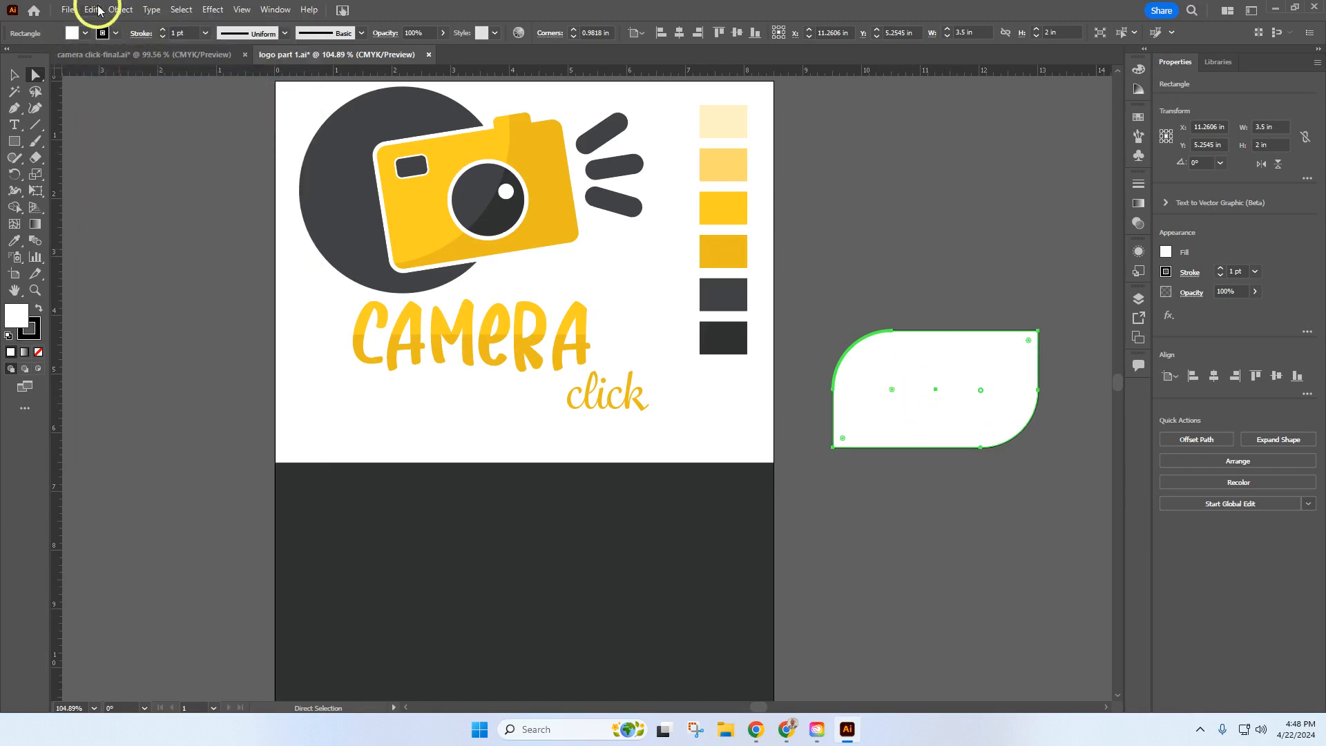
{"action": "left_click", "coordinate": [98, 10]}
{"action": "left_click", "coordinate": [117, 93]}
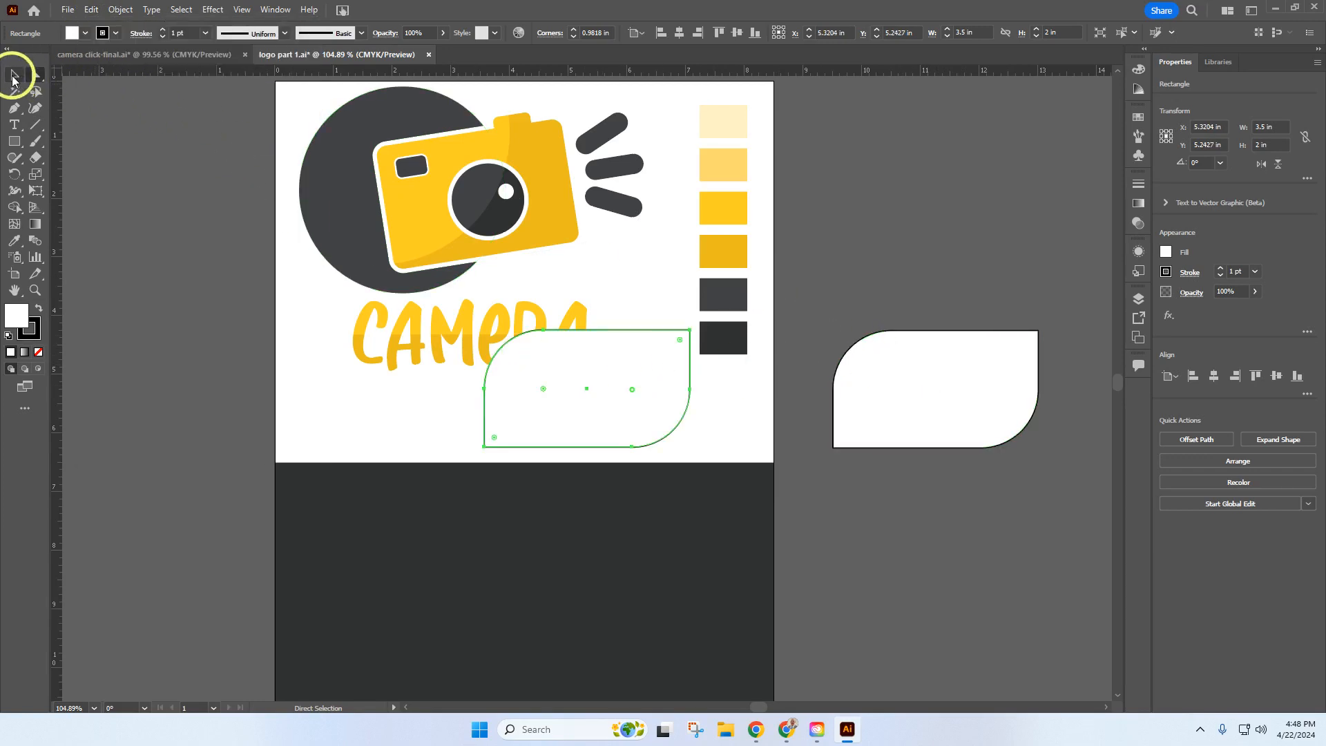
{"action": "left_click", "coordinate": [13, 76]}
{"action": "left_click_drag", "start_coordinate": [584, 399], "coordinate": [922, 574]}
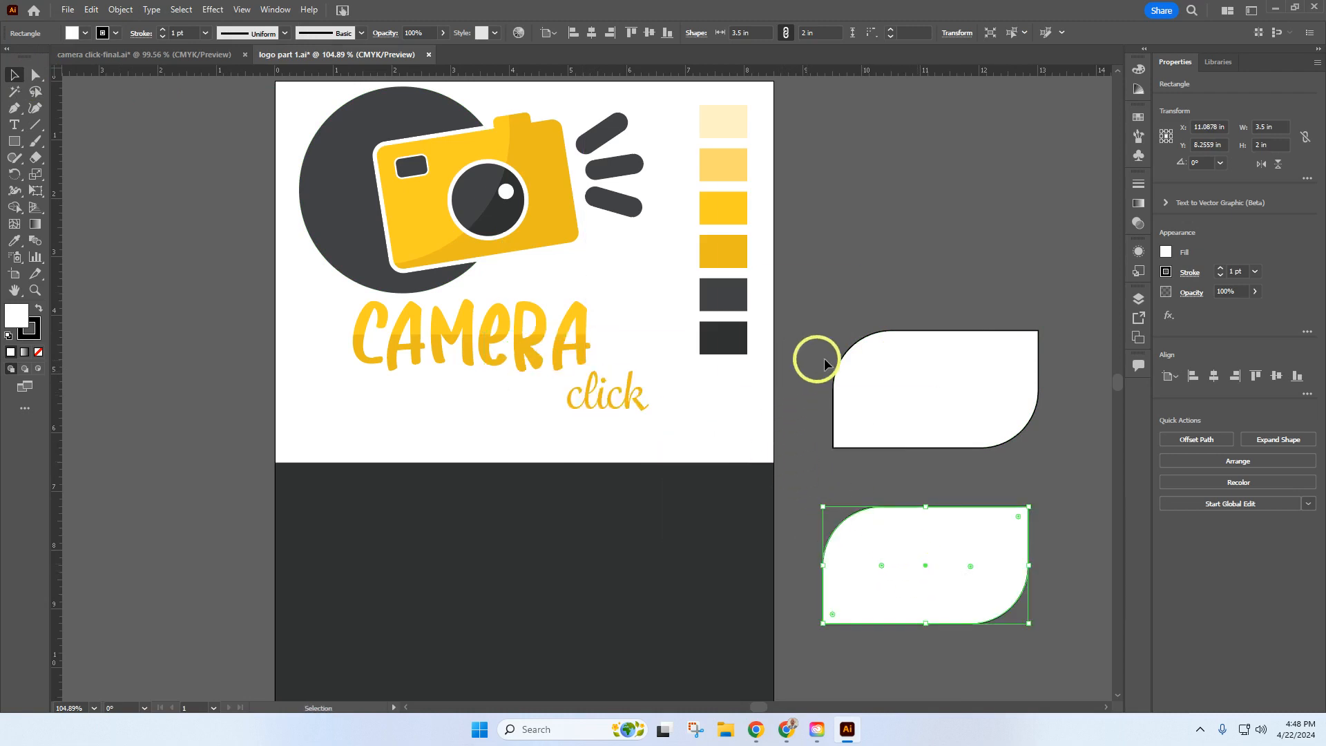
Give the upper card shape a plain white fill and no stroke by sampling the artboard's white background with the Eyedropper.
{"action": "left_click", "coordinate": [913, 387]}
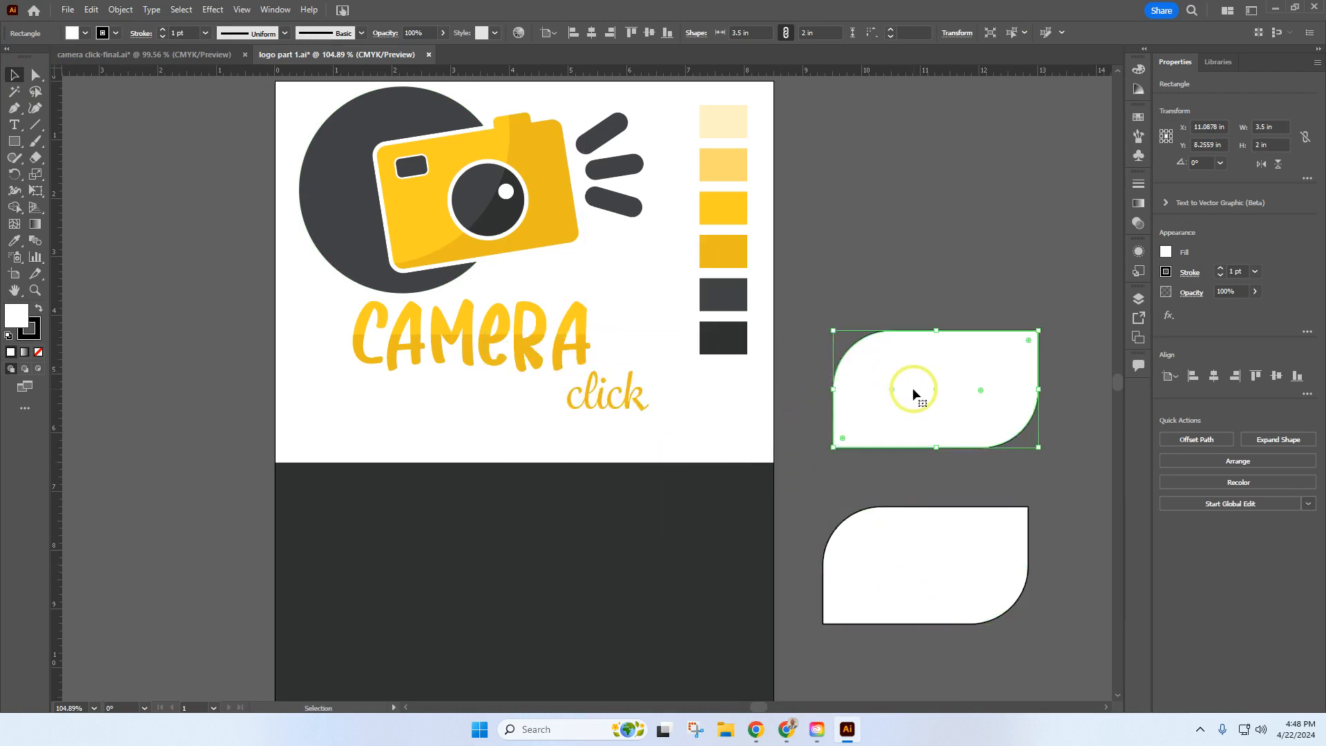
{"action": "left_click", "coordinate": [15, 241]}
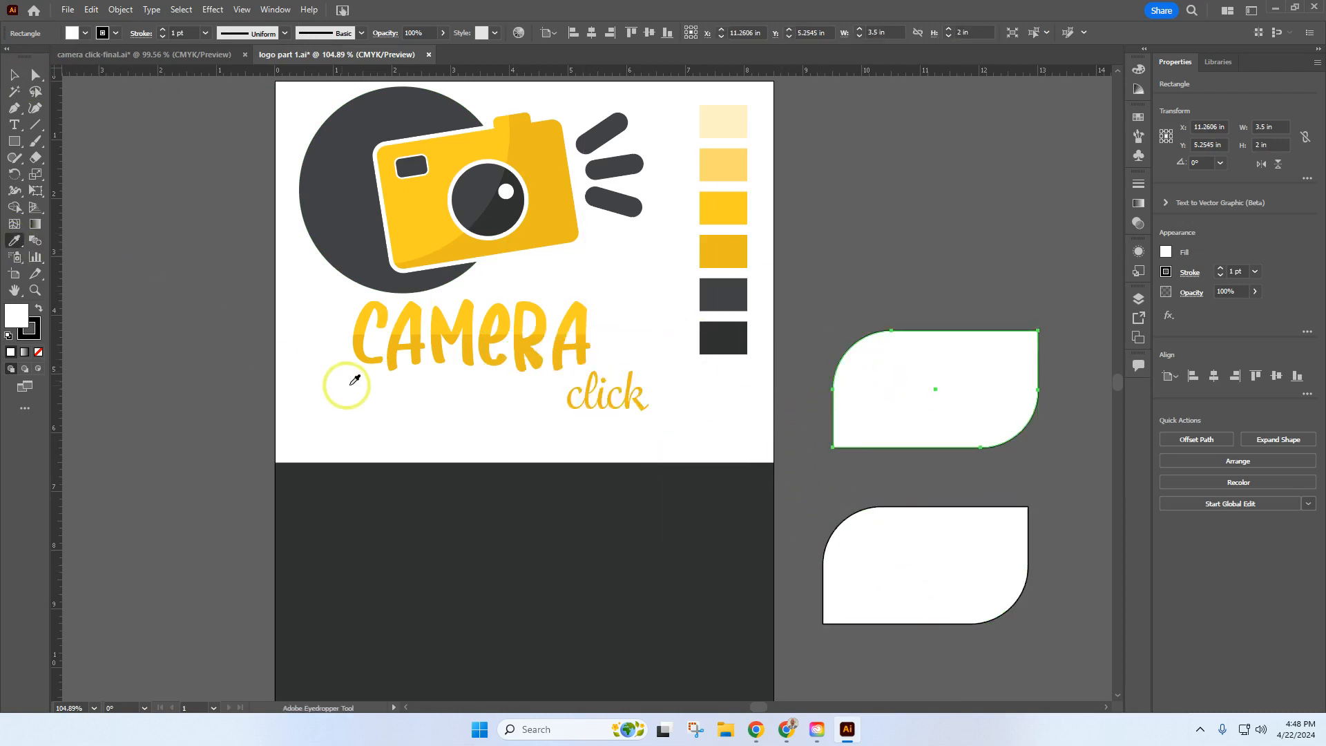
{"action": "left_click", "coordinate": [453, 412]}
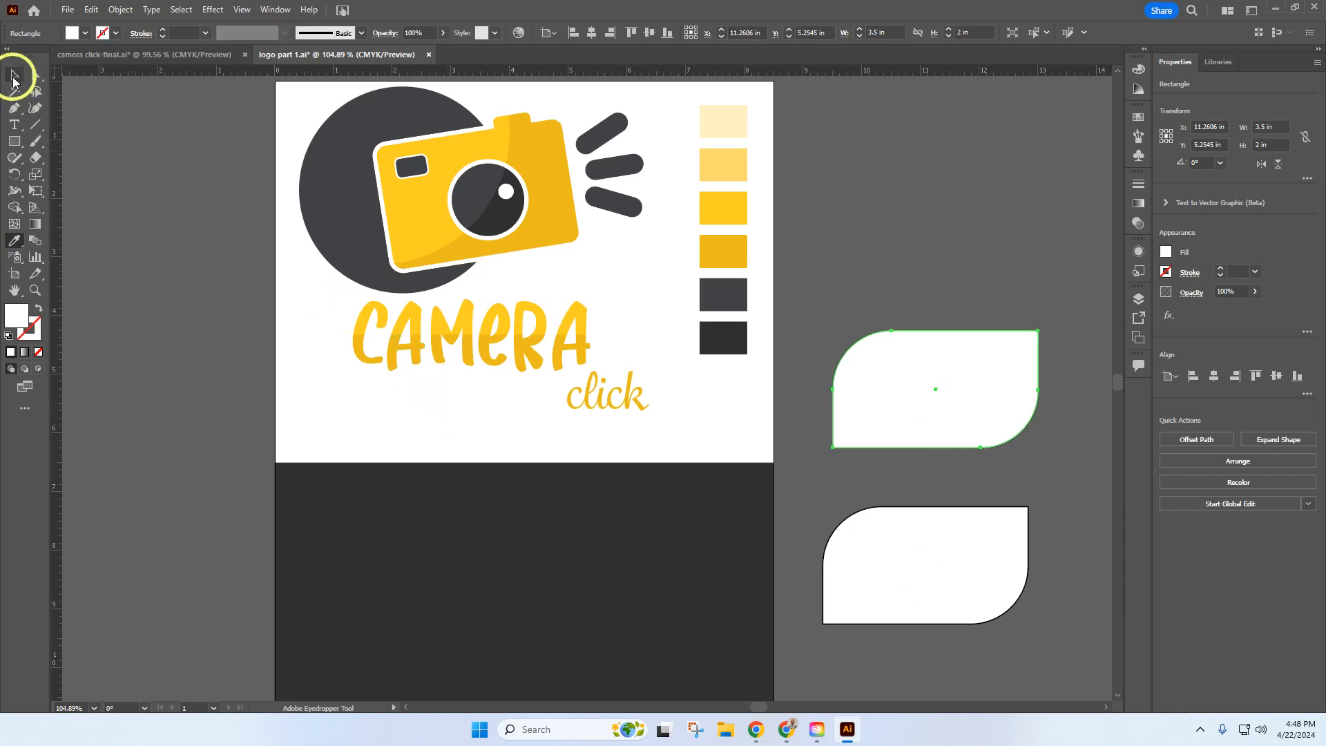
{"action": "left_click", "coordinate": [14, 74]}
Fill the lower card shape with the third yellow palette swatch and no stroke using the Eyedropper.
{"action": "left_click", "coordinate": [902, 551]}
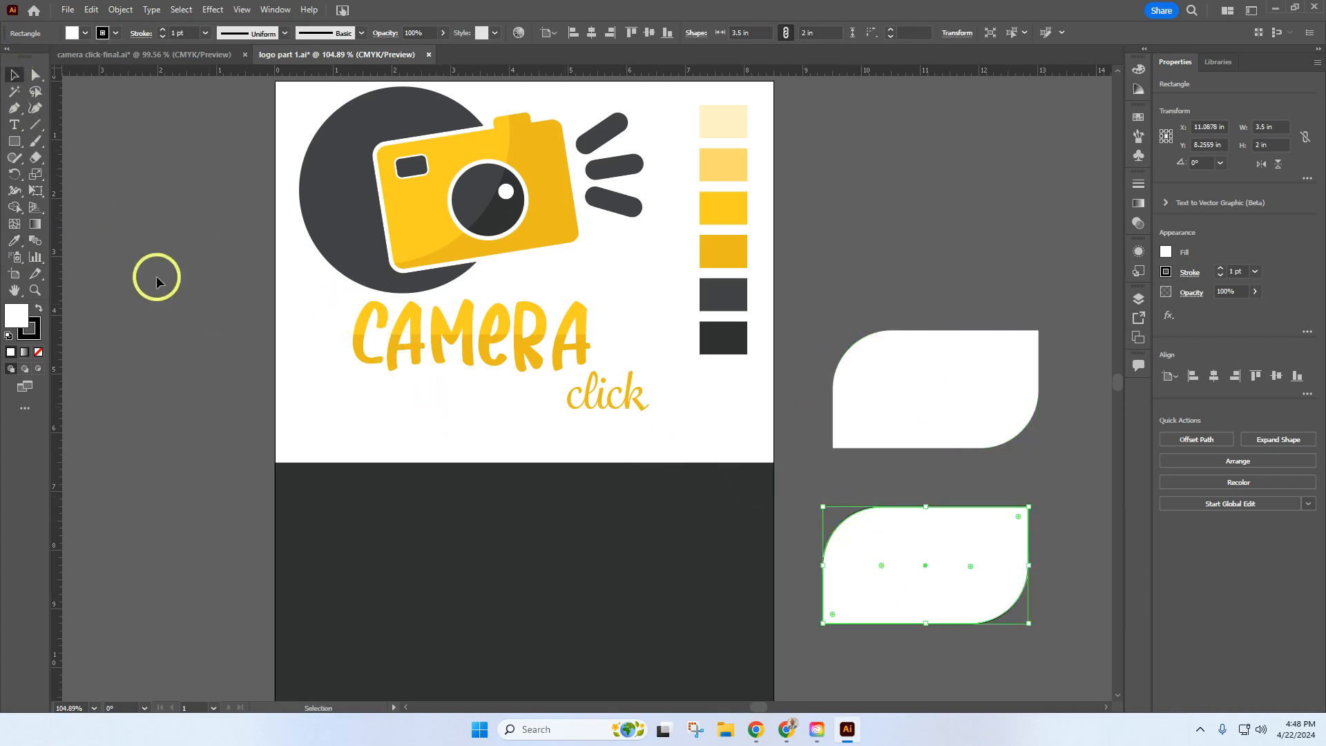
{"action": "left_click", "coordinate": [15, 241]}
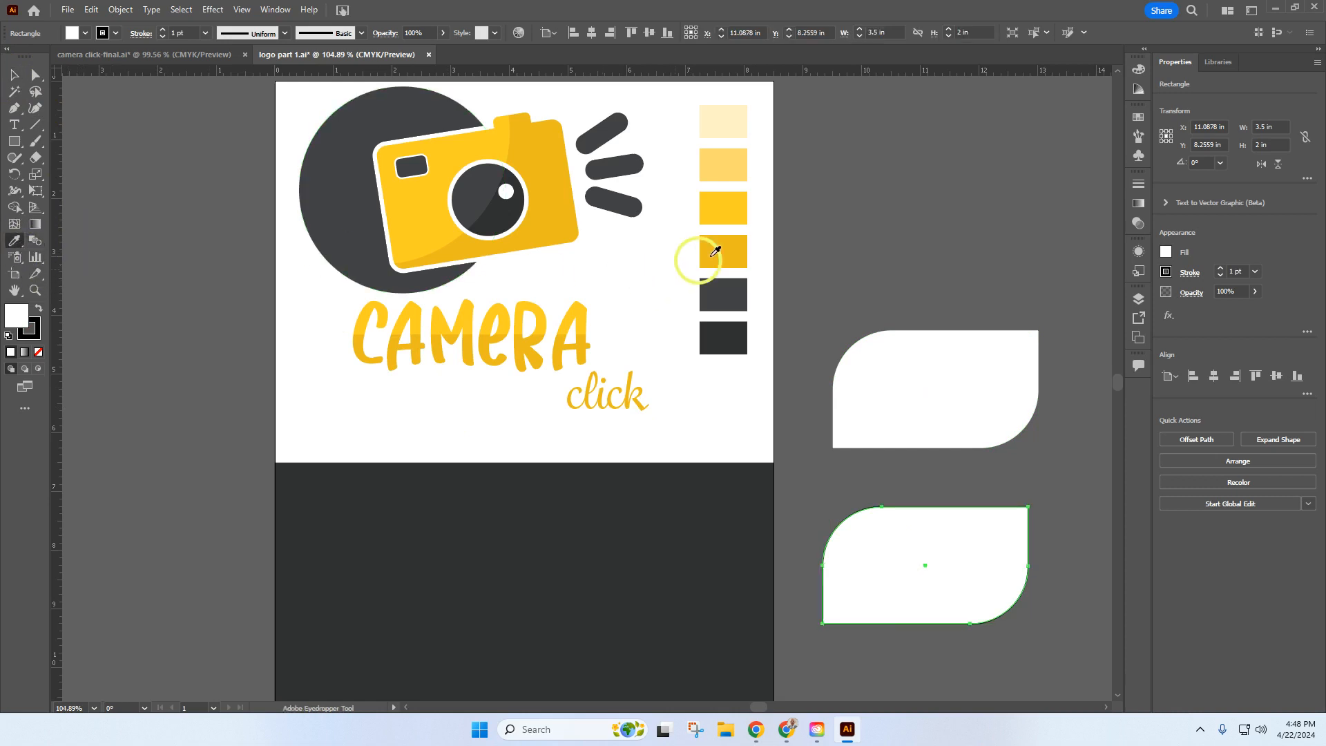
{"action": "left_click", "coordinate": [735, 208]}
{"action": "left_click", "coordinate": [169, 54]}
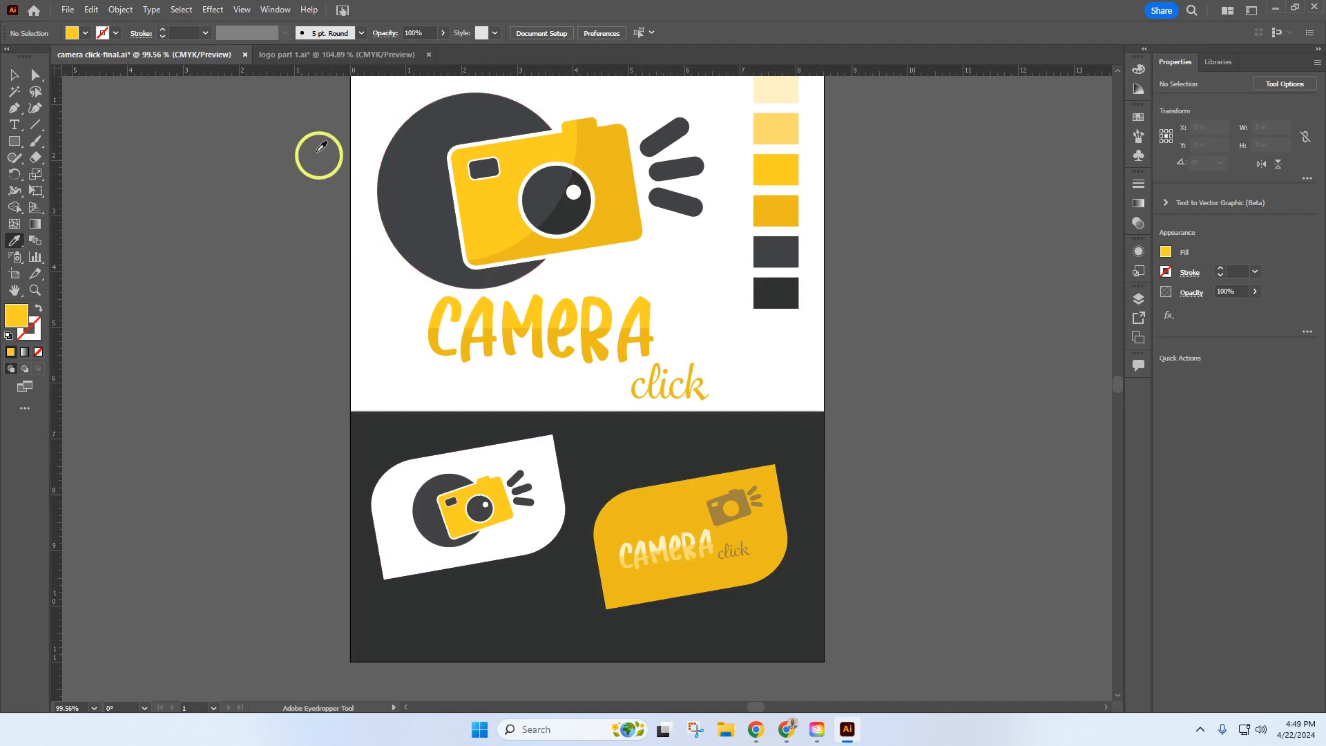
{"action": "left_click", "coordinate": [325, 55]}
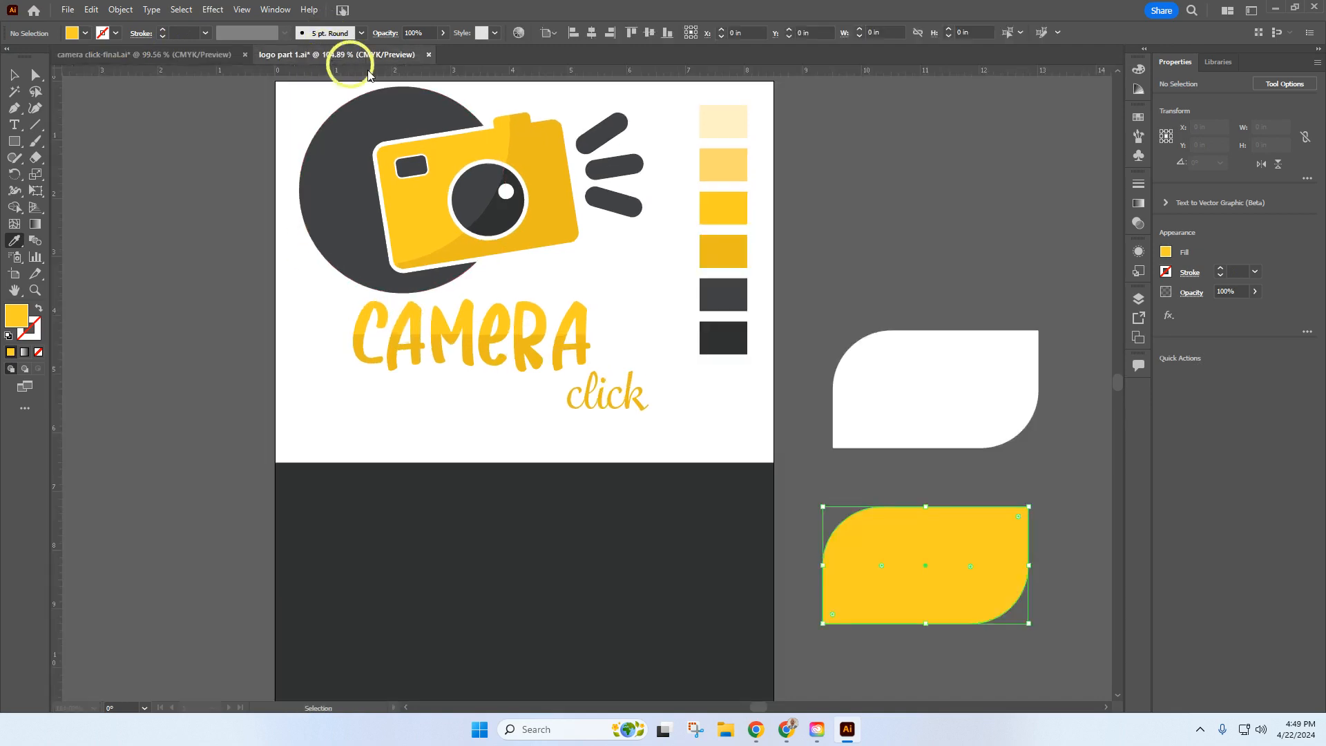
{"action": "left_click", "coordinate": [902, 257]}
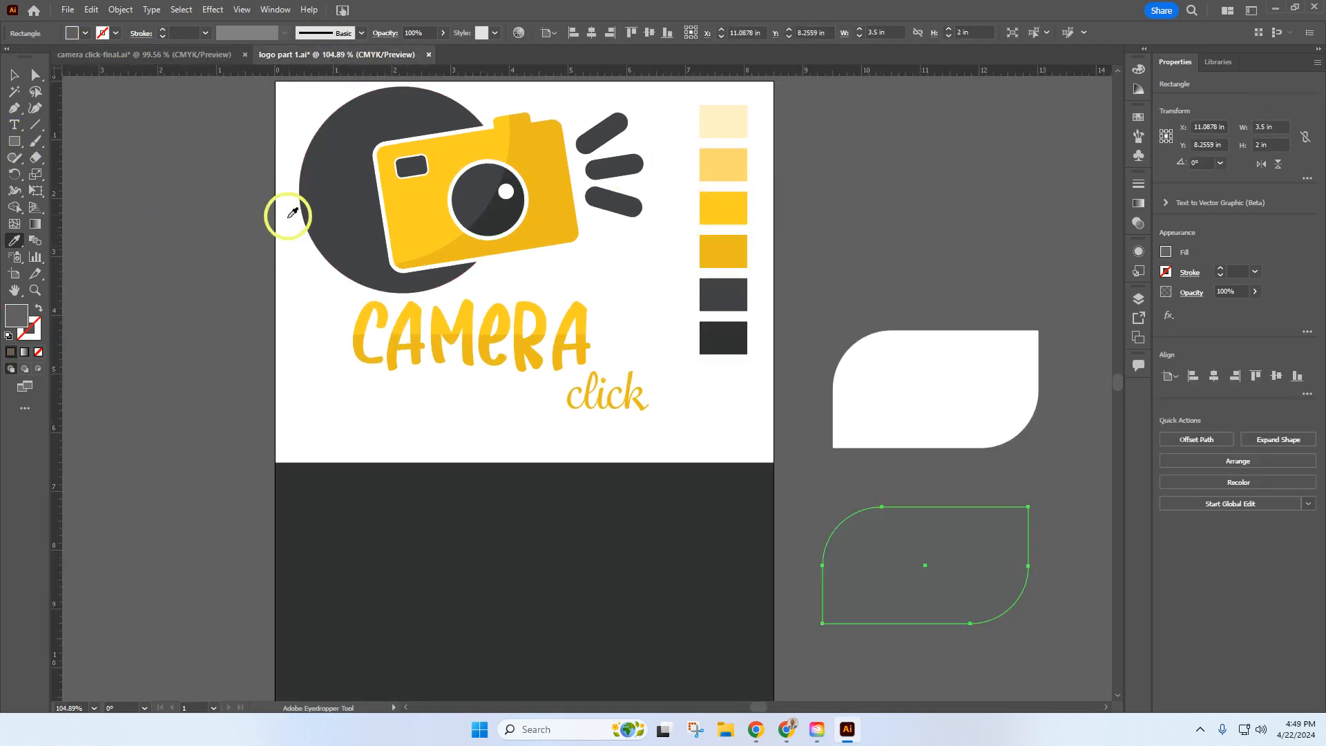
{"action": "left_click", "coordinate": [745, 202]}
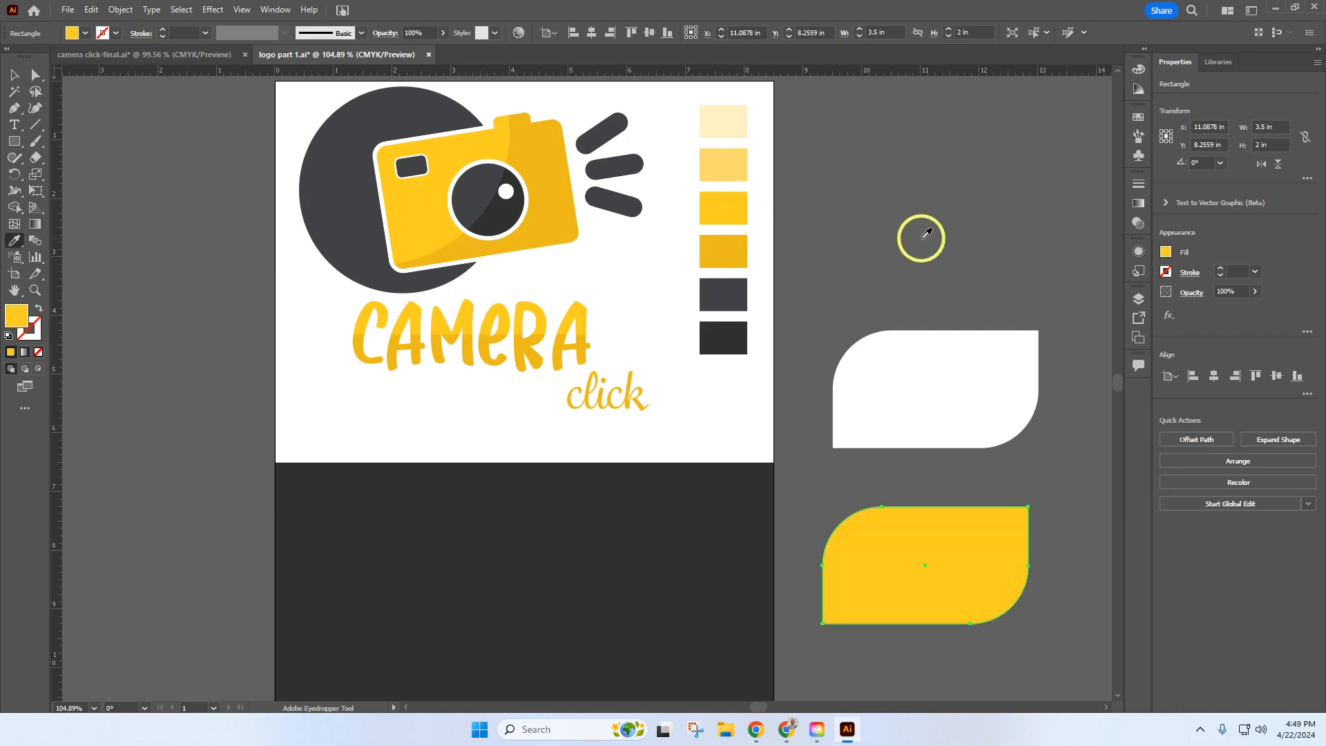
Duplicate the camera icon group by copy and paste, and place the copy beside the artboard above the white card shape.
{"action": "left_click", "coordinate": [14, 74]}
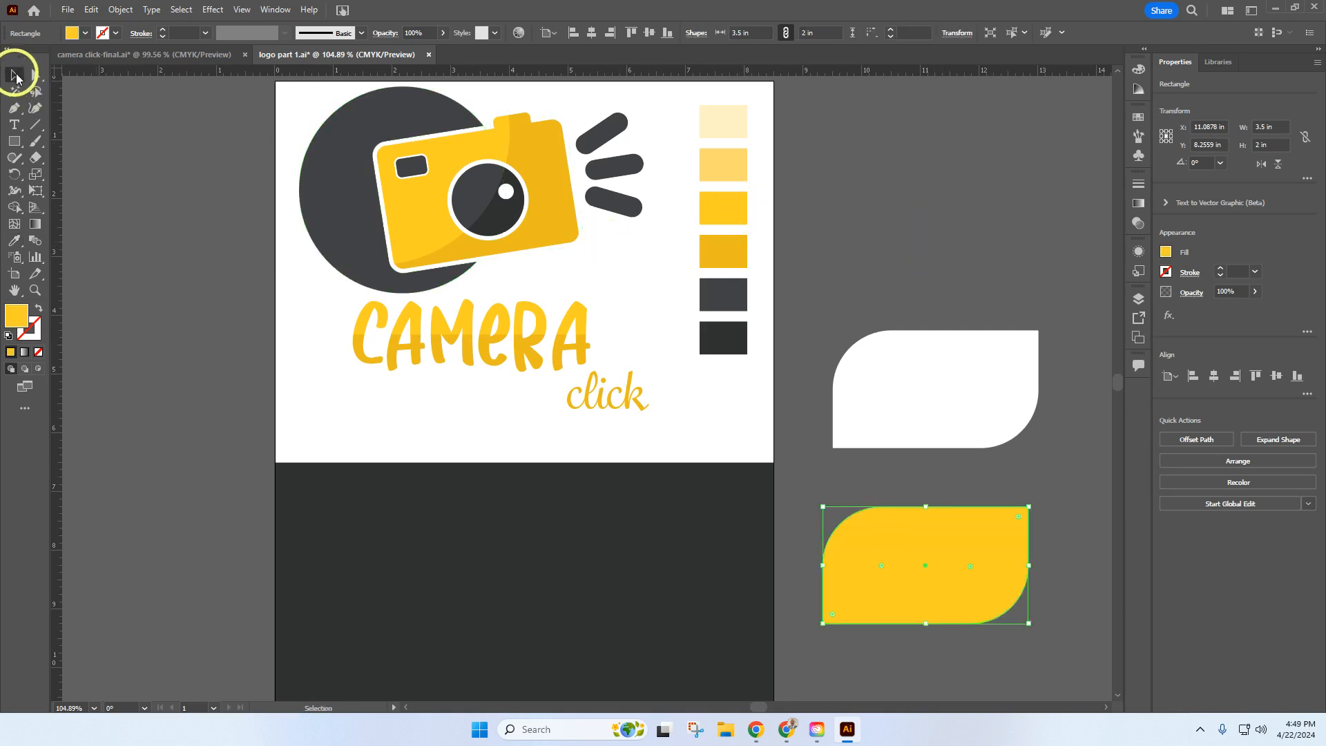
{"action": "left_click", "coordinate": [386, 169]}
{"action": "left_click", "coordinate": [91, 10]}
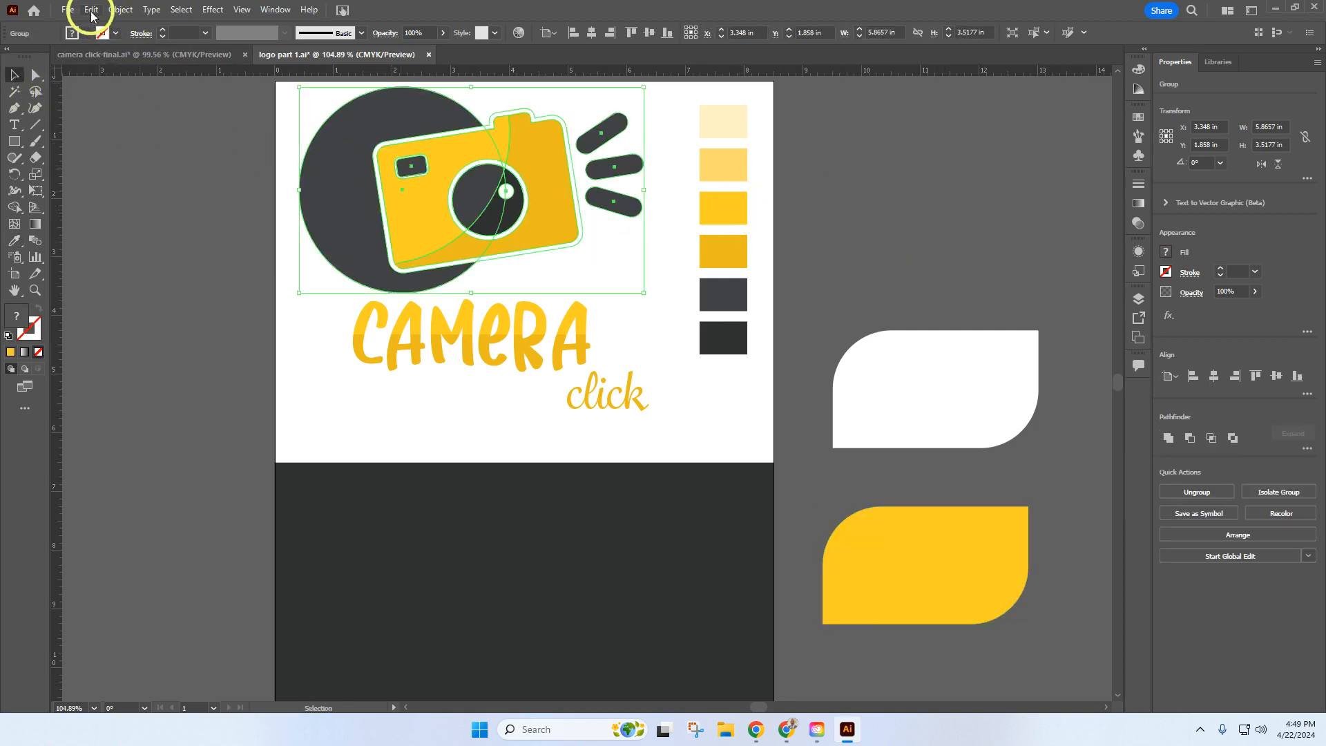
{"action": "left_click", "coordinate": [122, 82]}
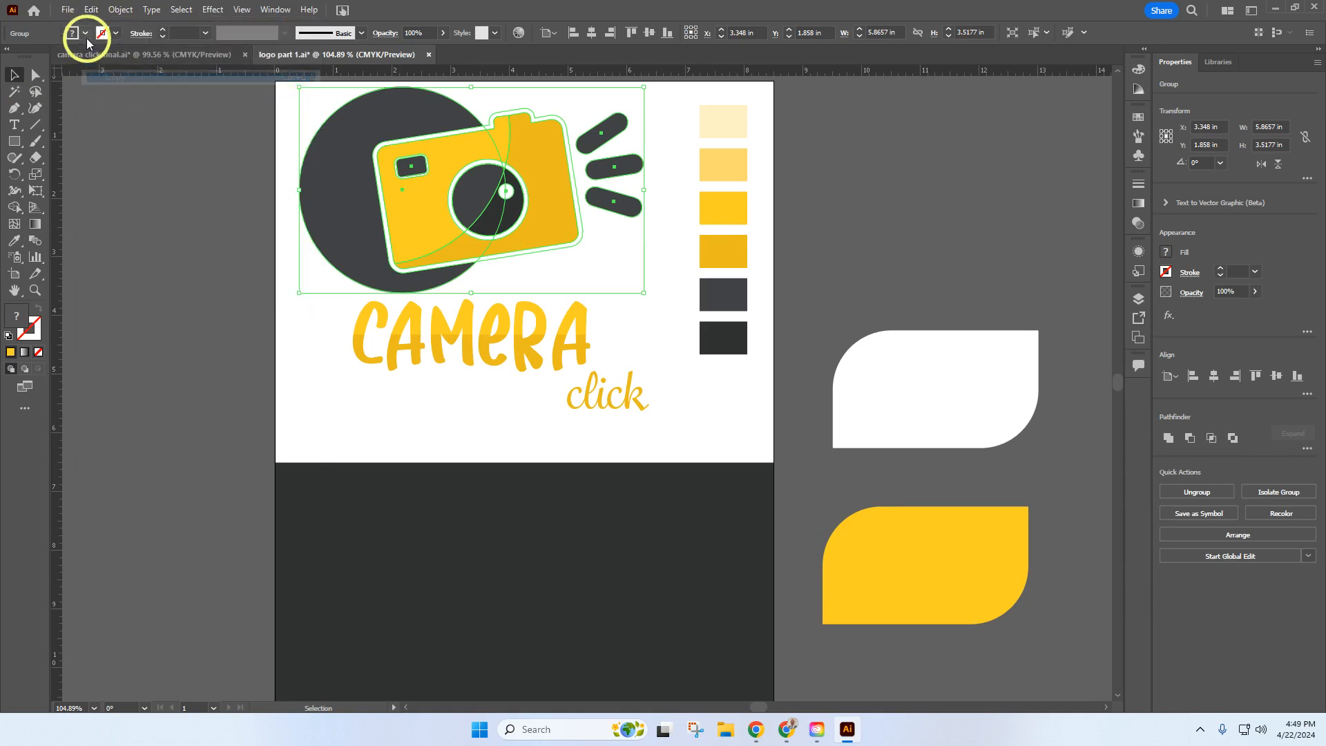
{"action": "left_click", "coordinate": [91, 9]}
{"action": "left_click", "coordinate": [117, 92]}
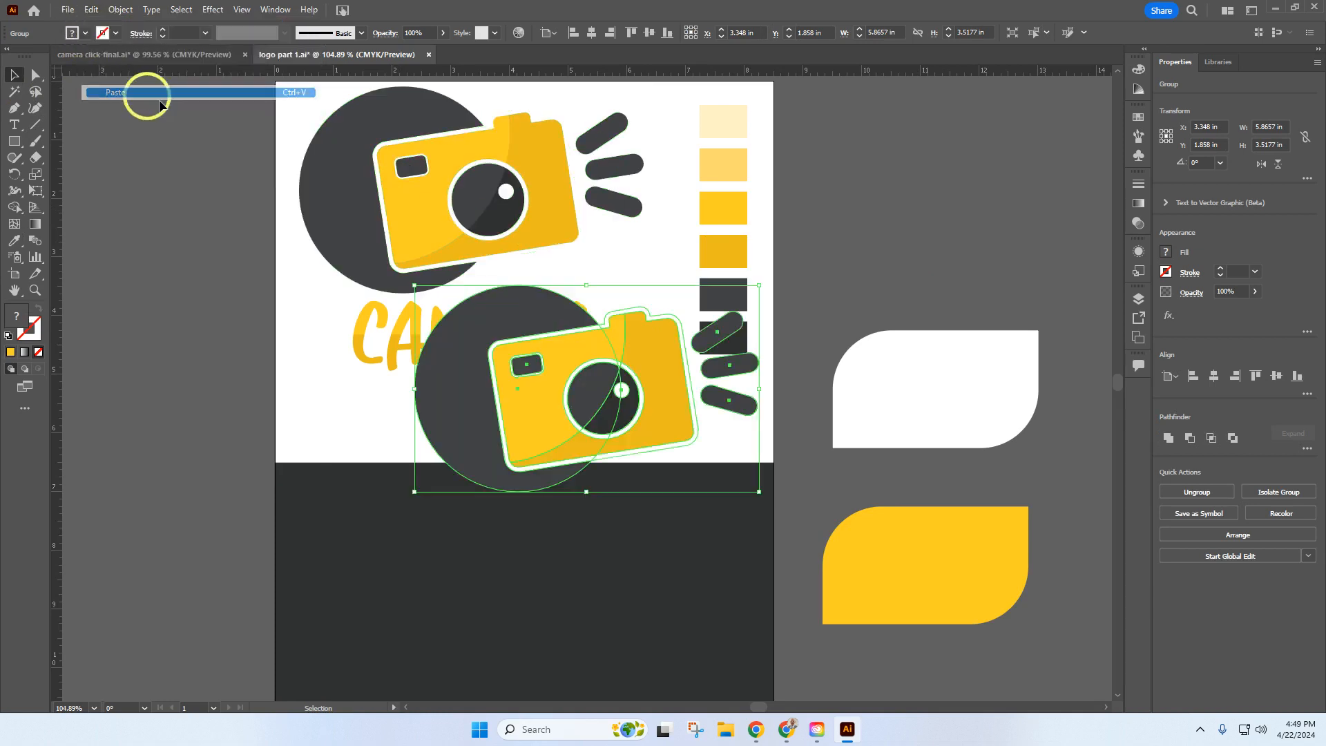
{"action": "left_click_drag", "start_coordinate": [645, 373], "coordinate": [1043, 181]}
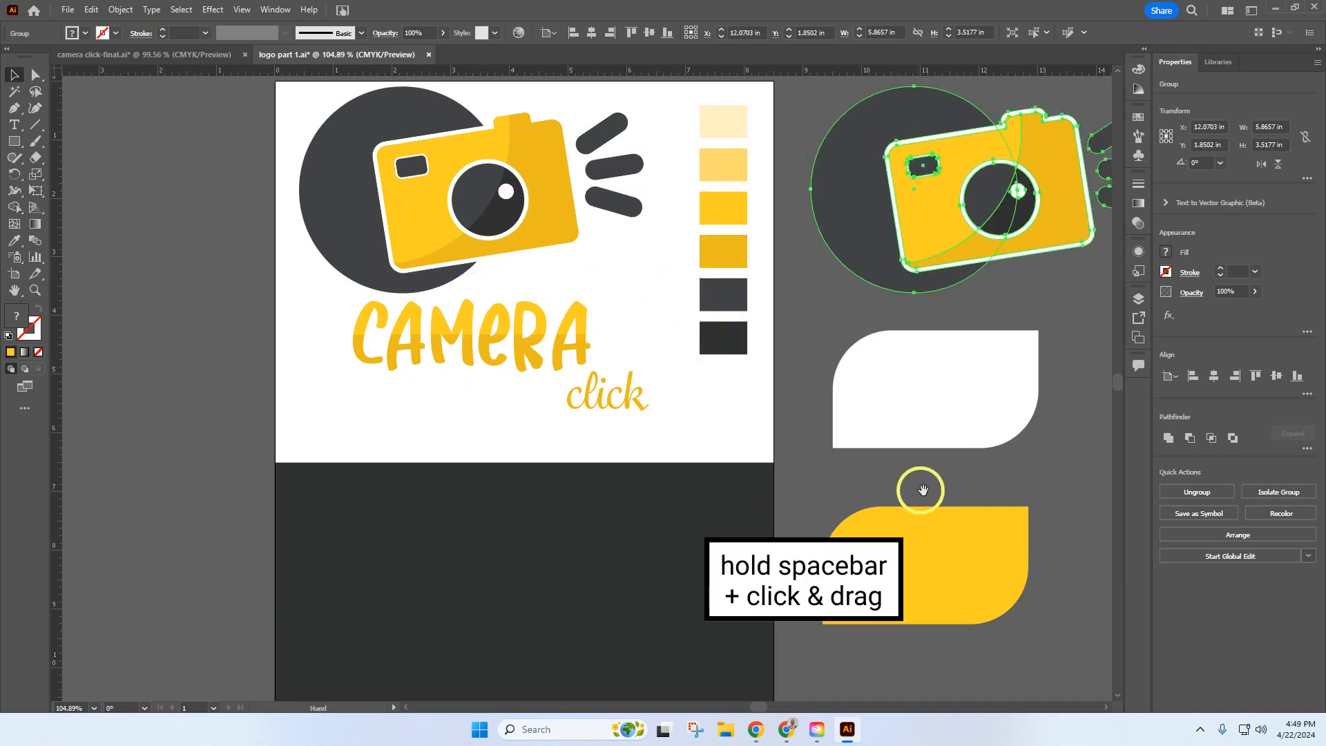
Isolate the duplicated camera icon group and unite its light and dark yellow body parts into one shape.
{"action": "left_click_drag", "start_coordinate": [924, 489], "coordinate": [657, 613]}
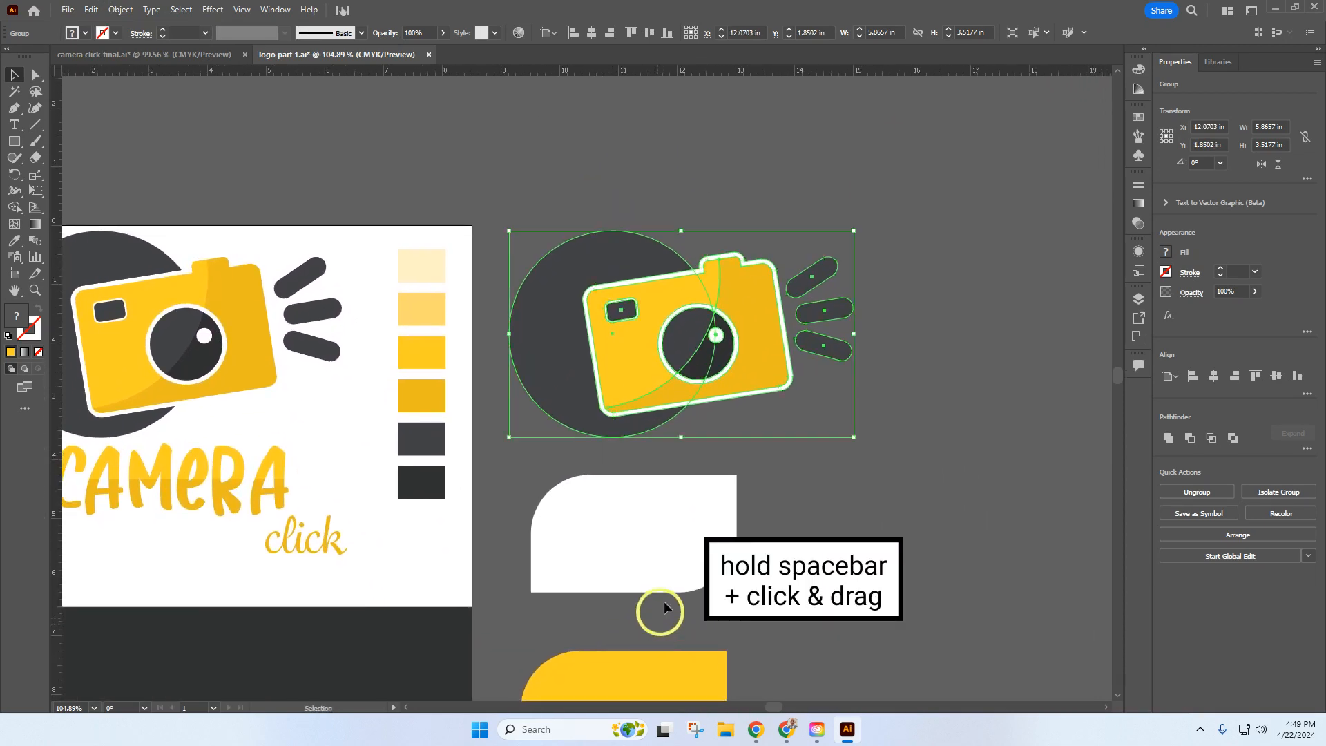
{"action": "double_click", "coordinate": [763, 363]}
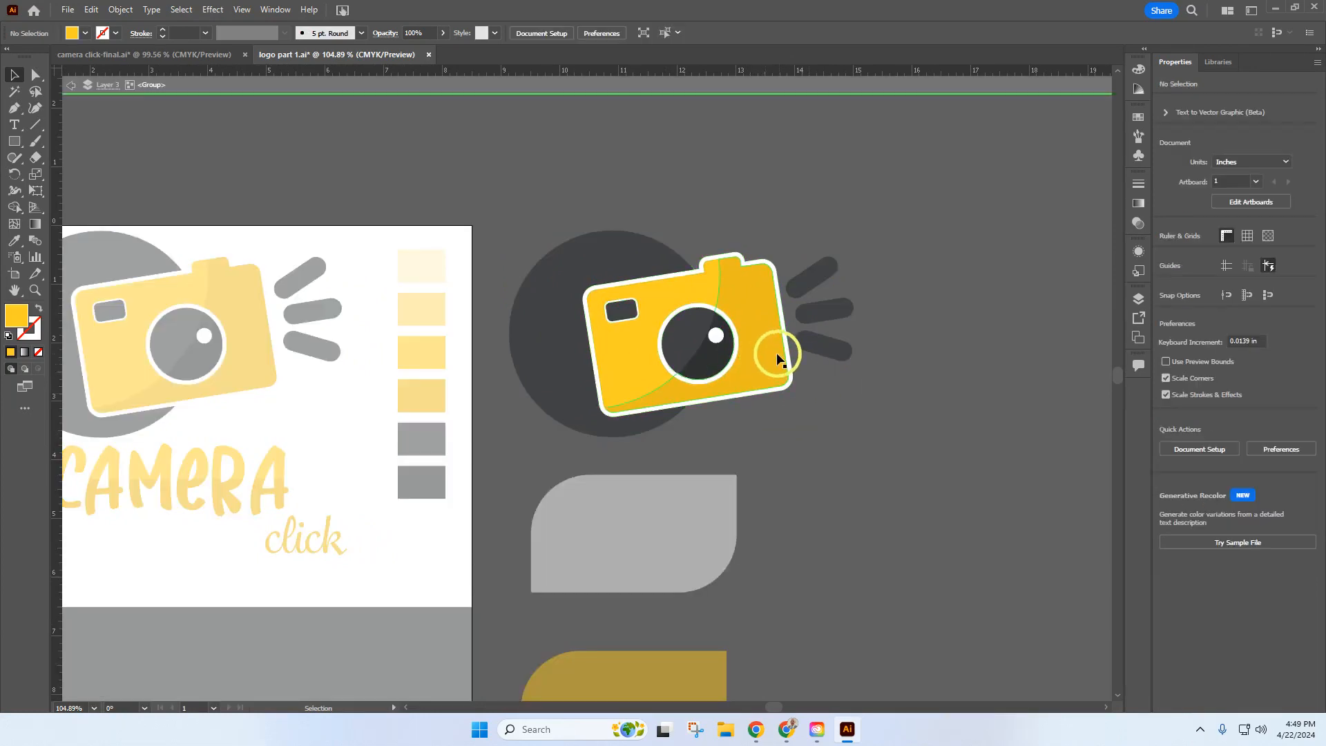
{"action": "left_click", "coordinate": [767, 351]}
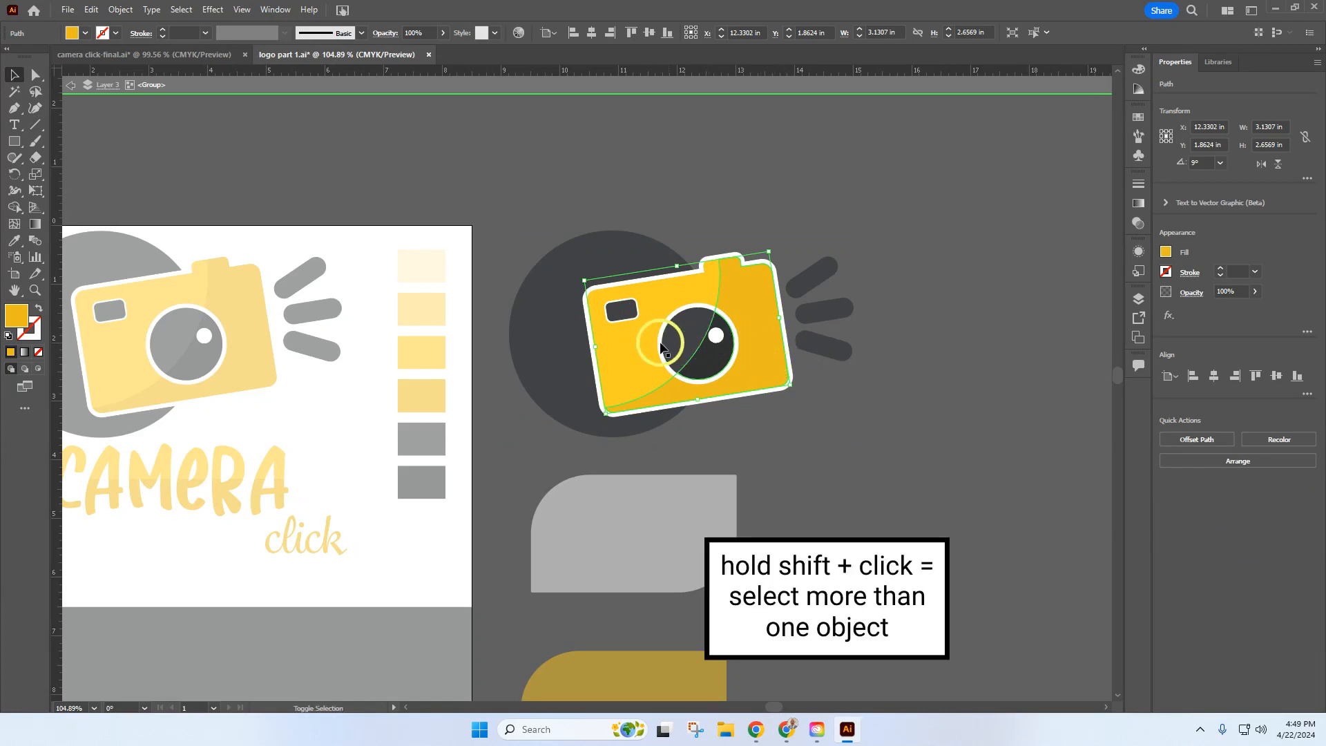
{"action": "left_click", "coordinate": [661, 345], "text": "shift"}
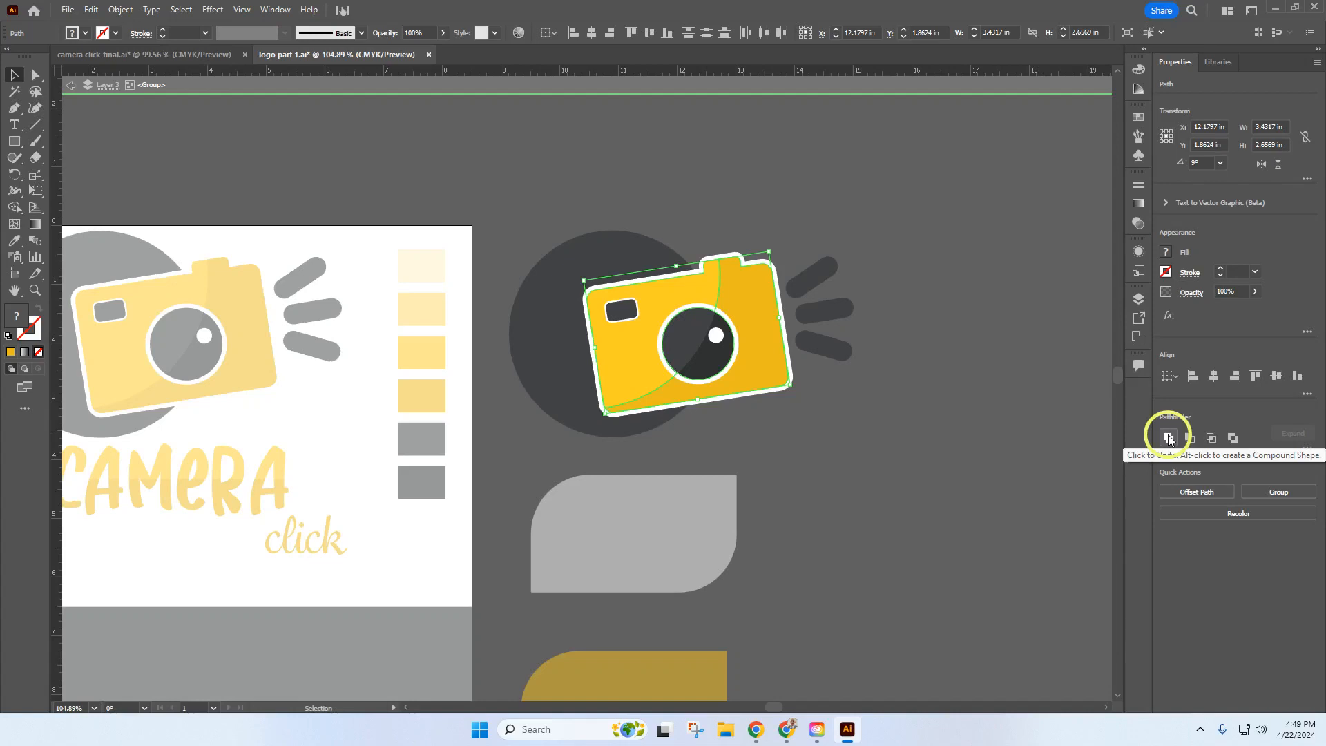
{"action": "left_click", "coordinate": [1169, 438]}
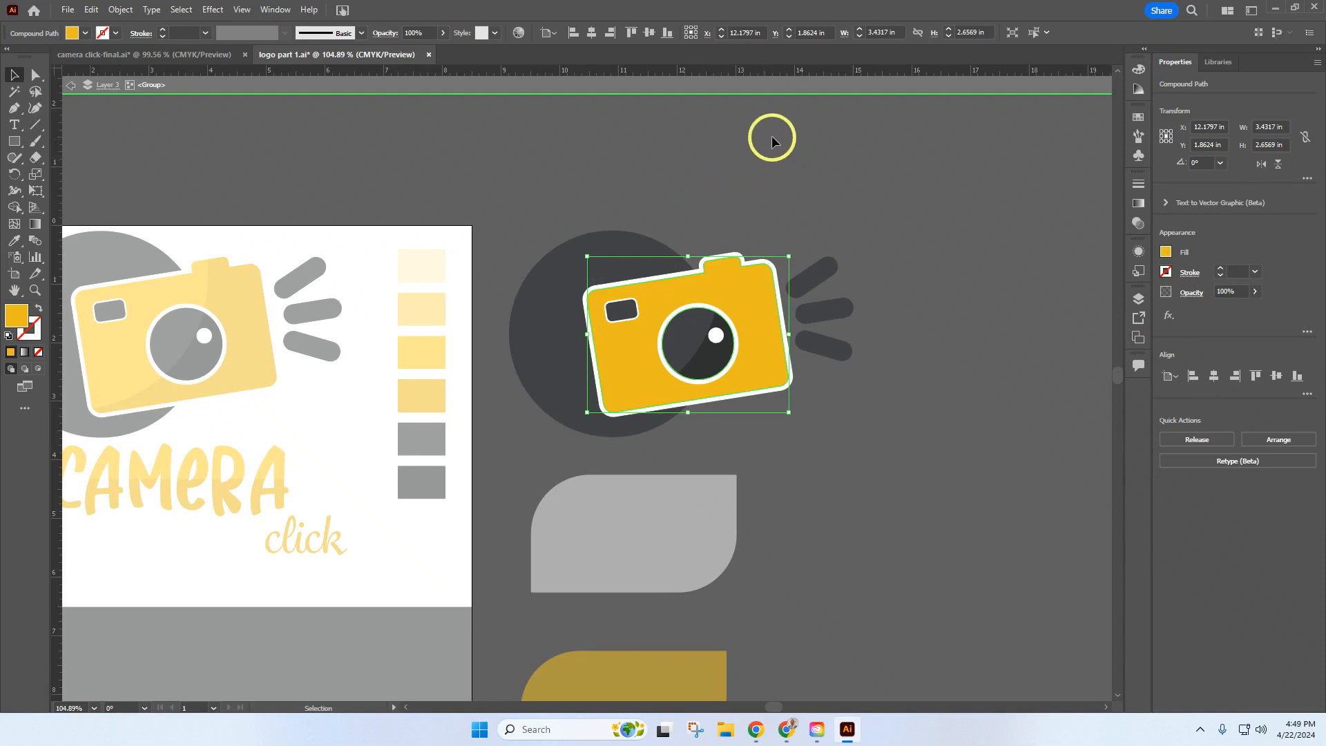
Unite the two dark halves of the duplicated camera's lens into one shape, and exit the group's isolation.
{"action": "left_click", "coordinate": [716, 360]}
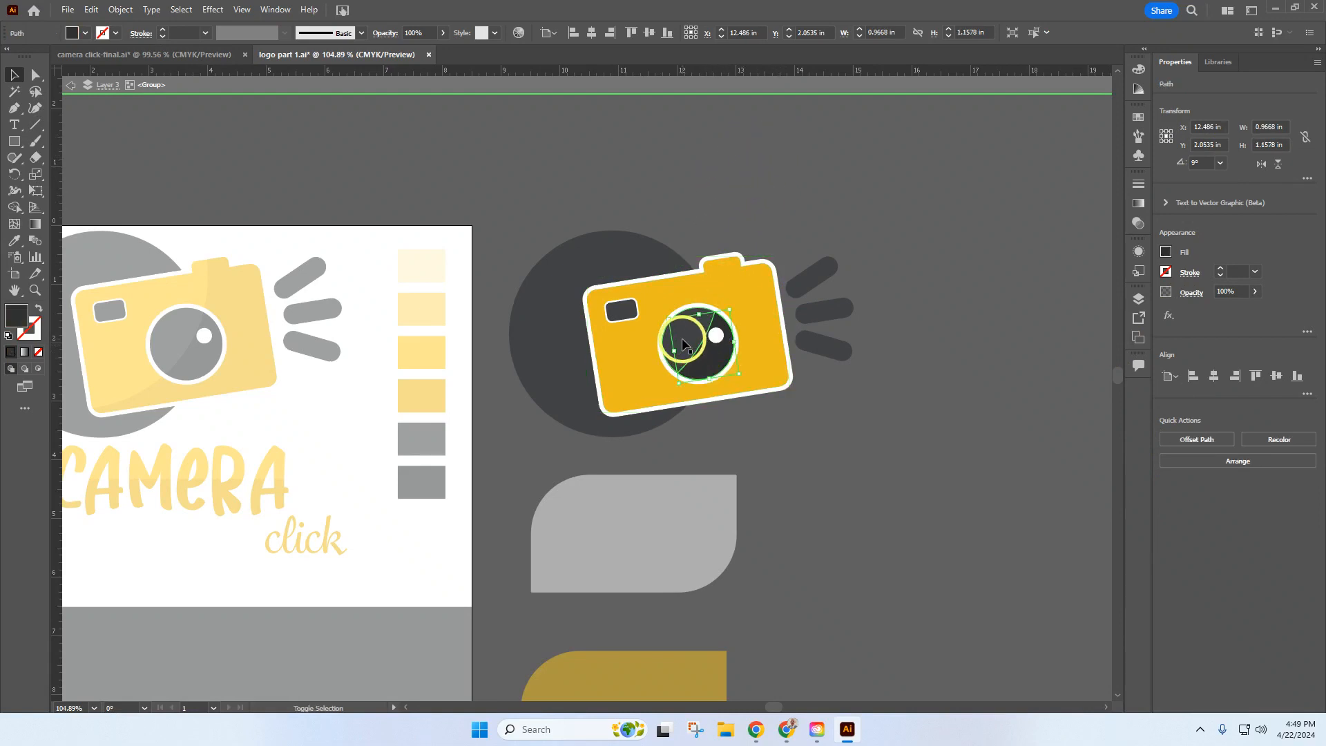
{"action": "left_click", "coordinate": [682, 344], "text": "shift"}
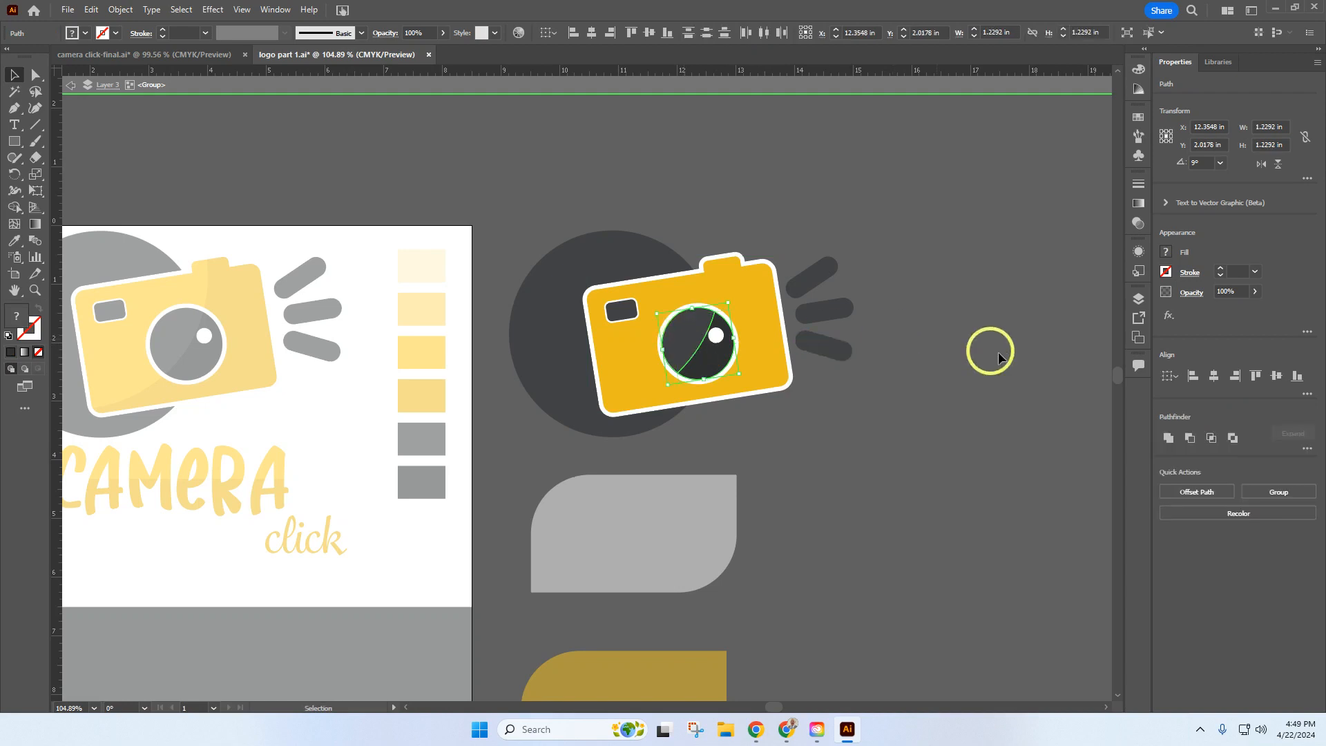
{"action": "left_click", "coordinate": [1167, 439]}
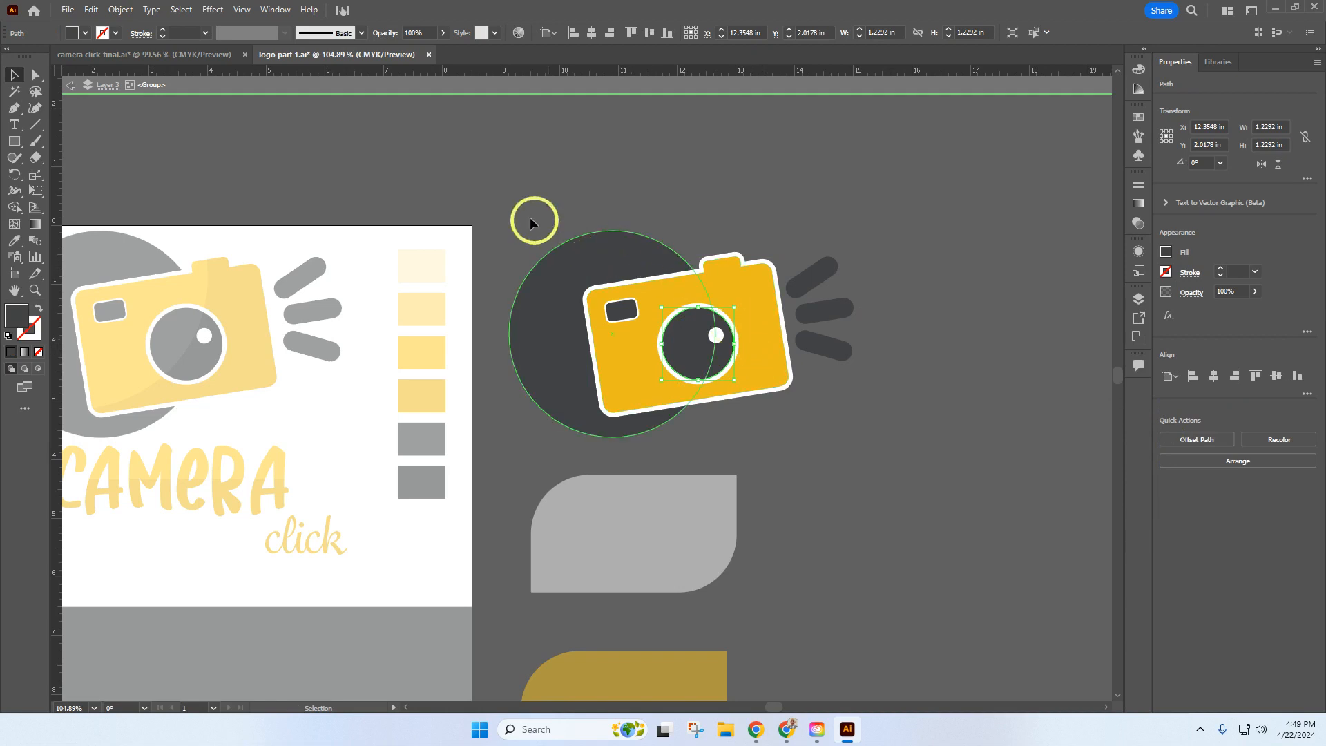
{"action": "double_click", "coordinate": [569, 160]}
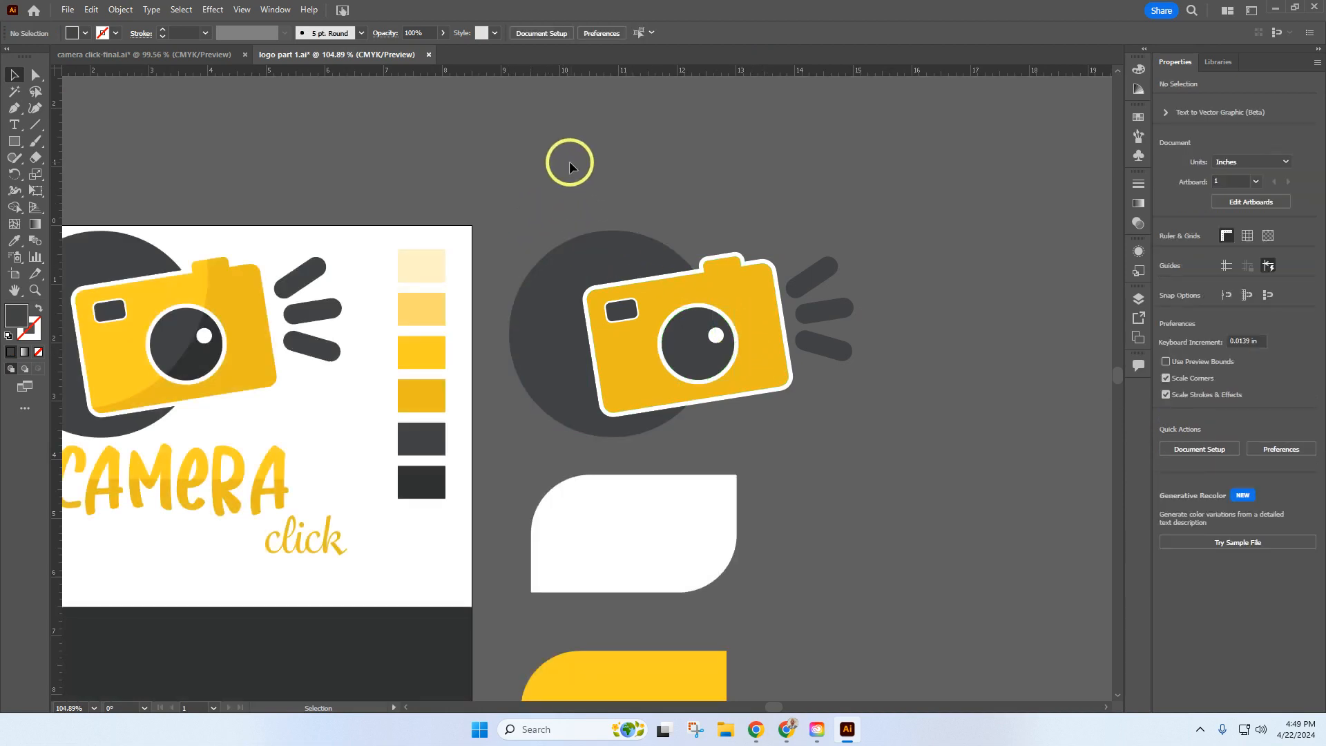
Fill the duplicated camera's united body with the third yellow palette swatch using the Eyedropper.
{"action": "left_click", "coordinate": [36, 77]}
{"action": "left_click", "coordinate": [640, 373]}
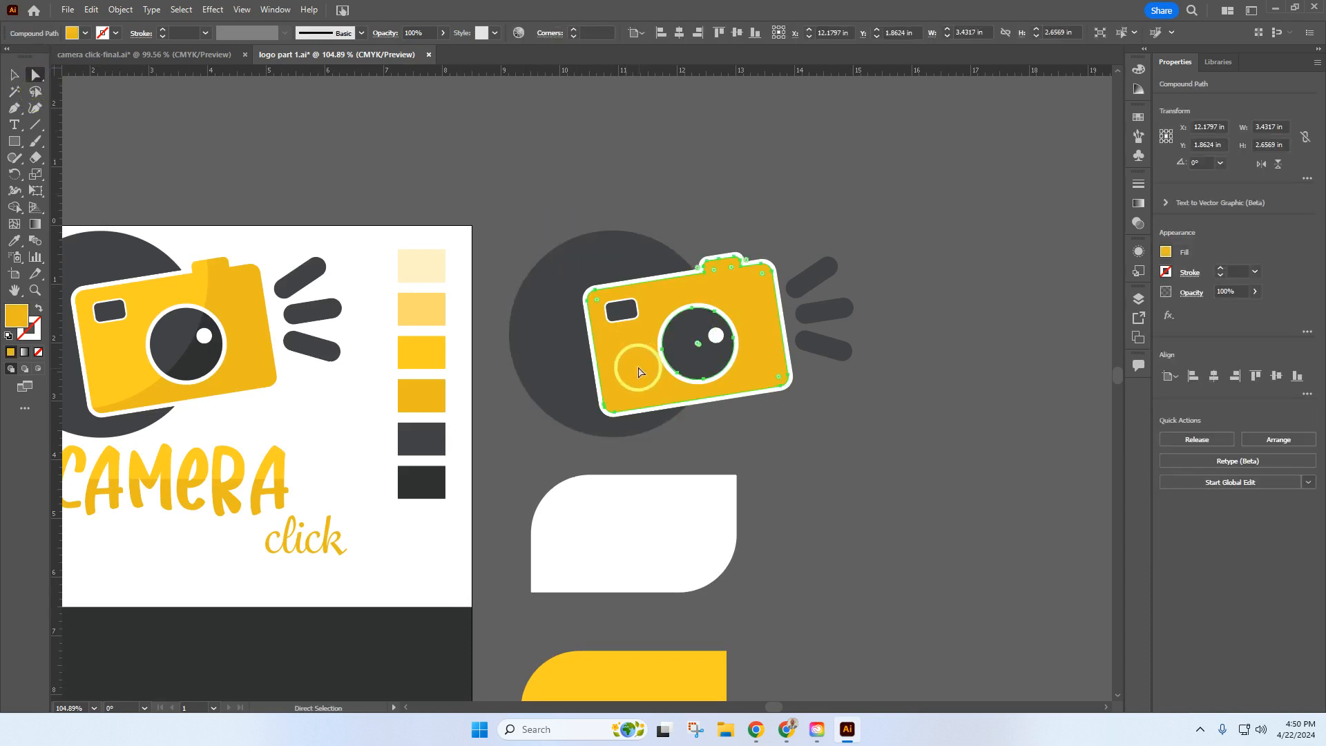
{"action": "left_click", "coordinate": [15, 241]}
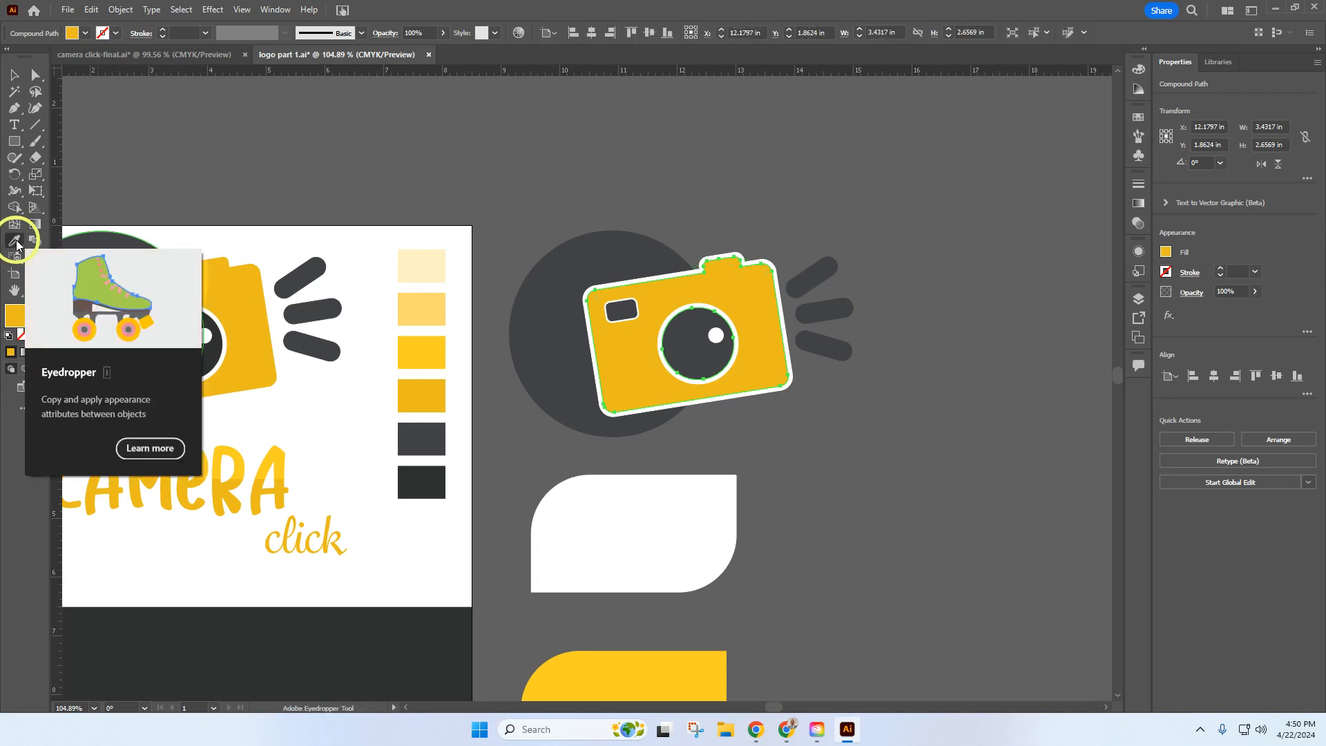
{"action": "left_click", "coordinate": [421, 355]}
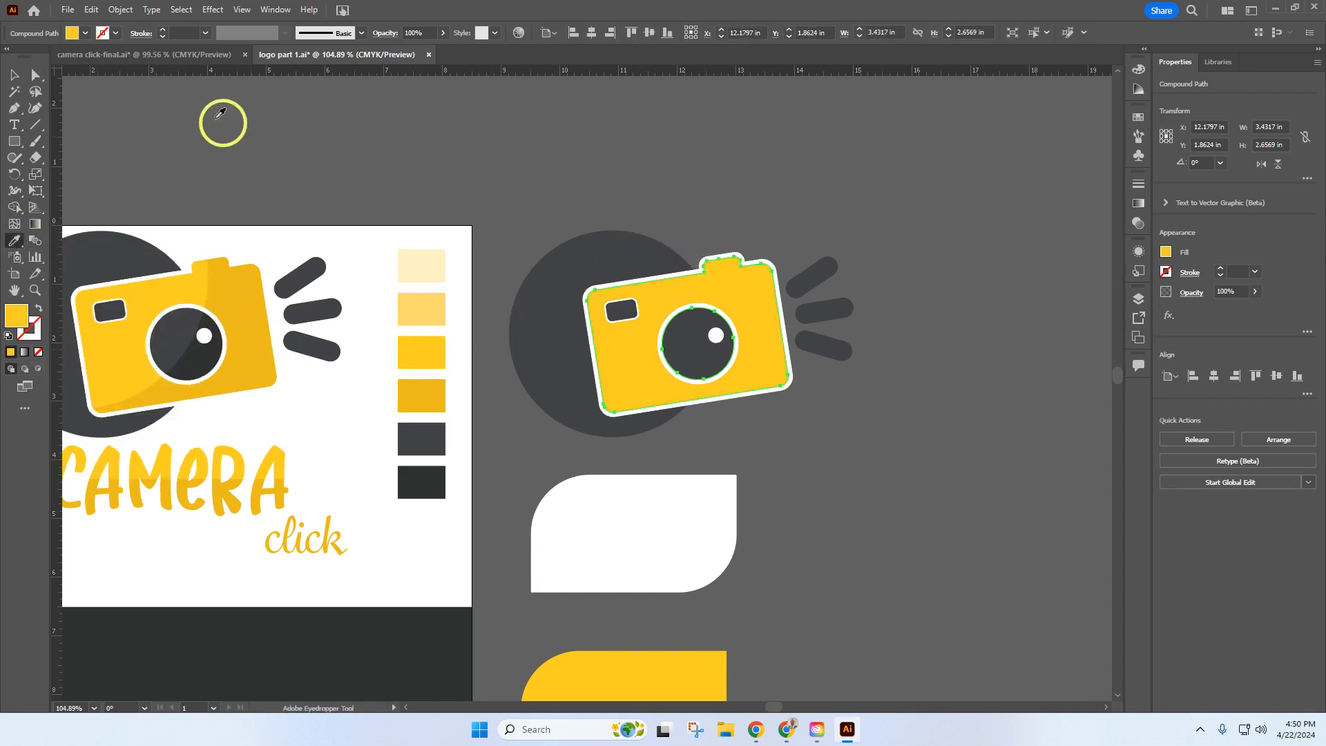
Select the duplicate's background circle, viewfinder, lens and three flash rays together, match them to the lighter dark grey palette swatch with the Eyedropper, and deselect.
{"action": "left_click", "coordinate": [36, 74]}
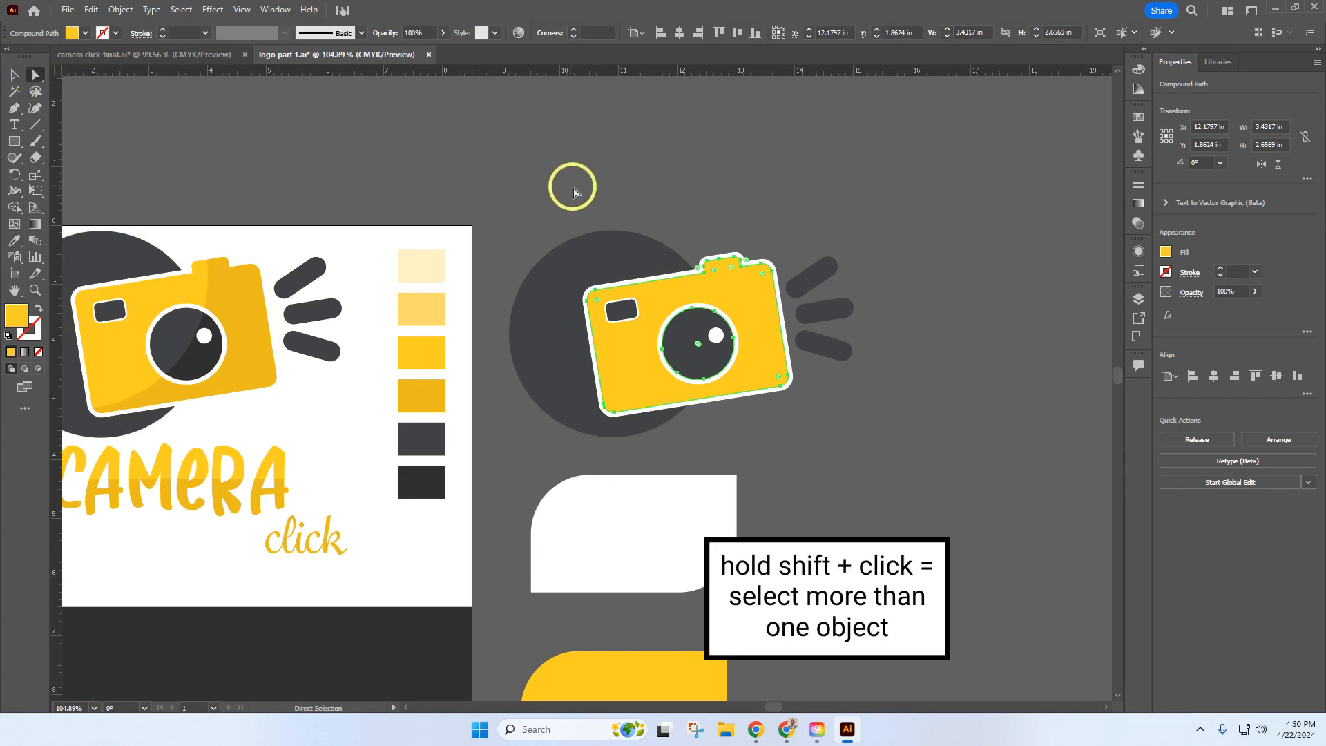
{"action": "left_click", "coordinate": [579, 266], "text": "shift"}
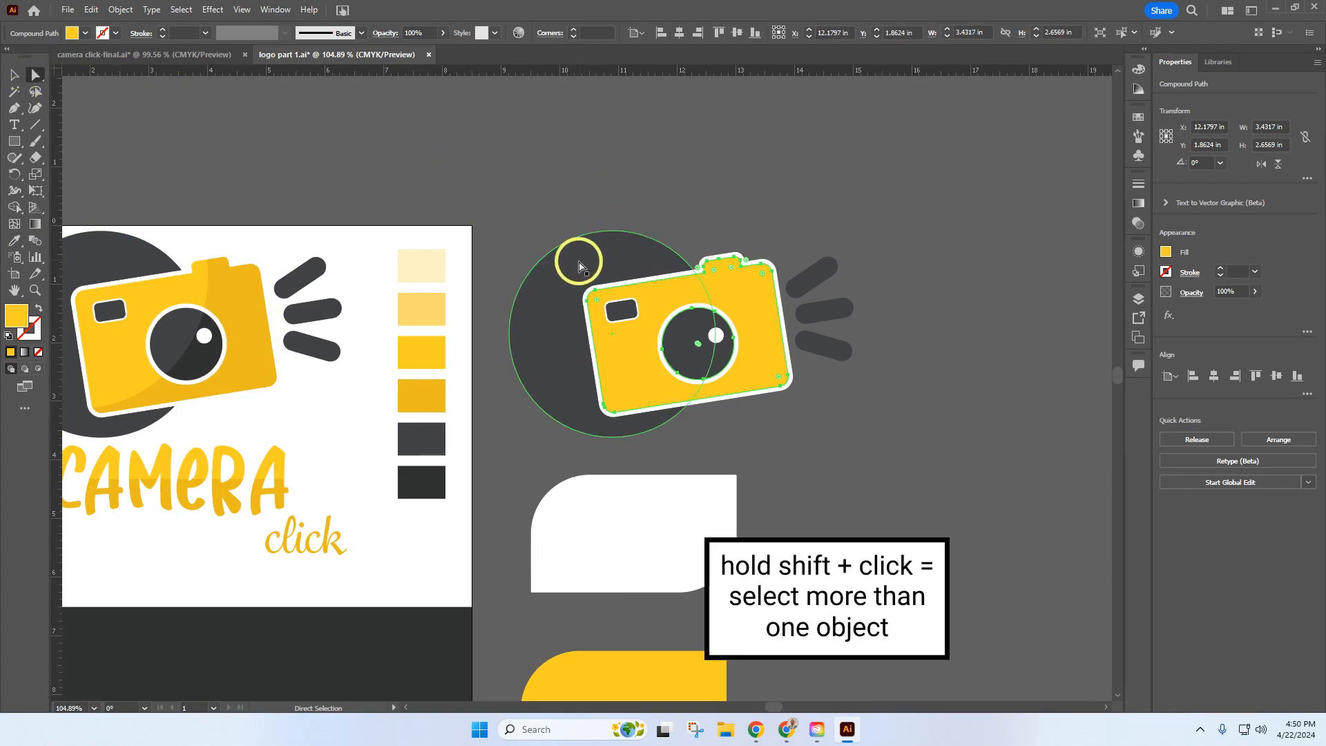
{"action": "left_click", "coordinate": [548, 313]}
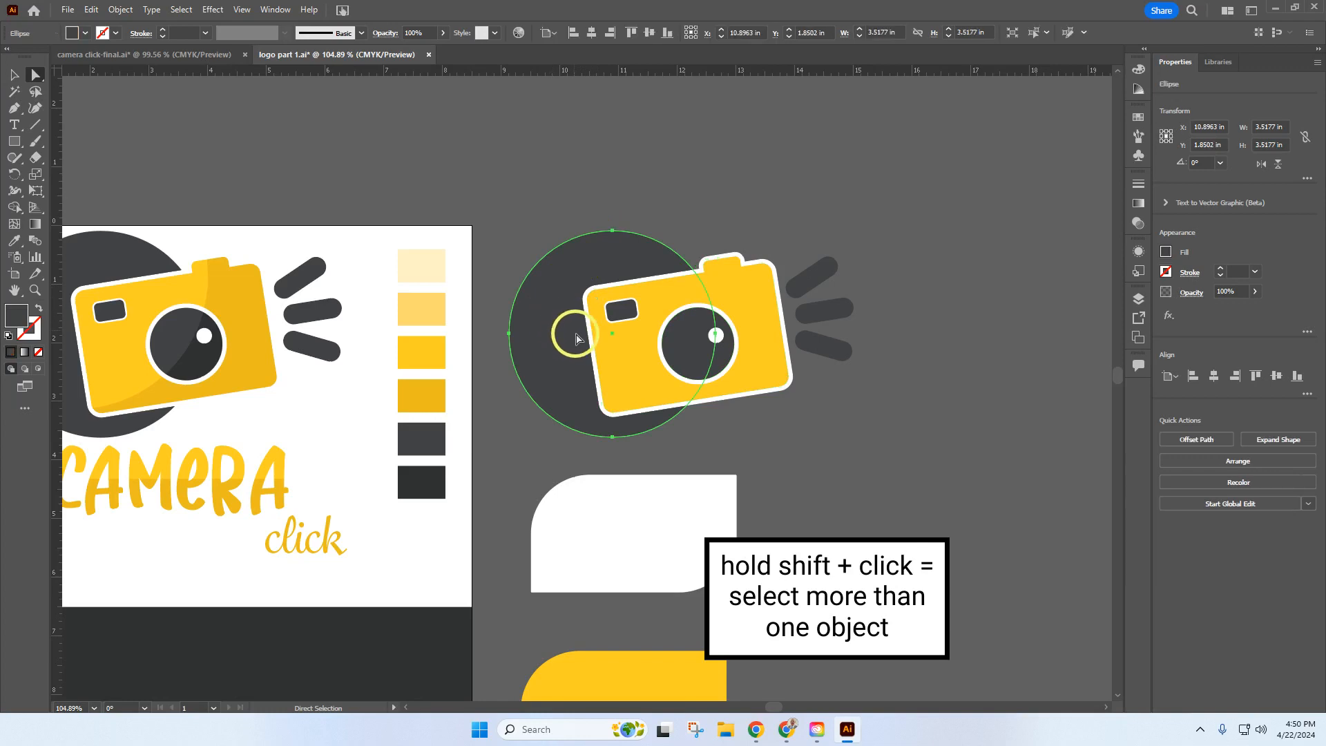
{"action": "left_click", "coordinate": [623, 315], "text": "shift"}
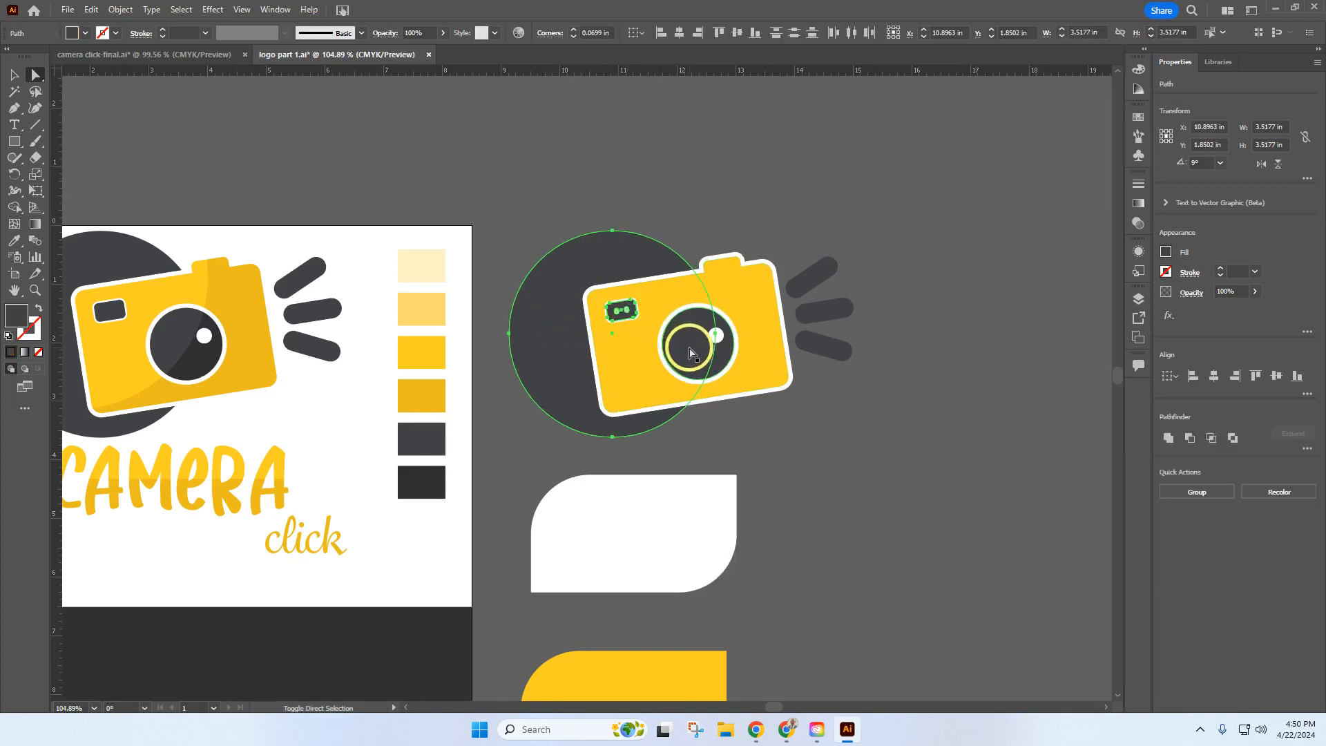
{"action": "left_click", "coordinate": [695, 352], "text": "shift"}
{"action": "left_click", "coordinate": [814, 285], "text": "shift"}
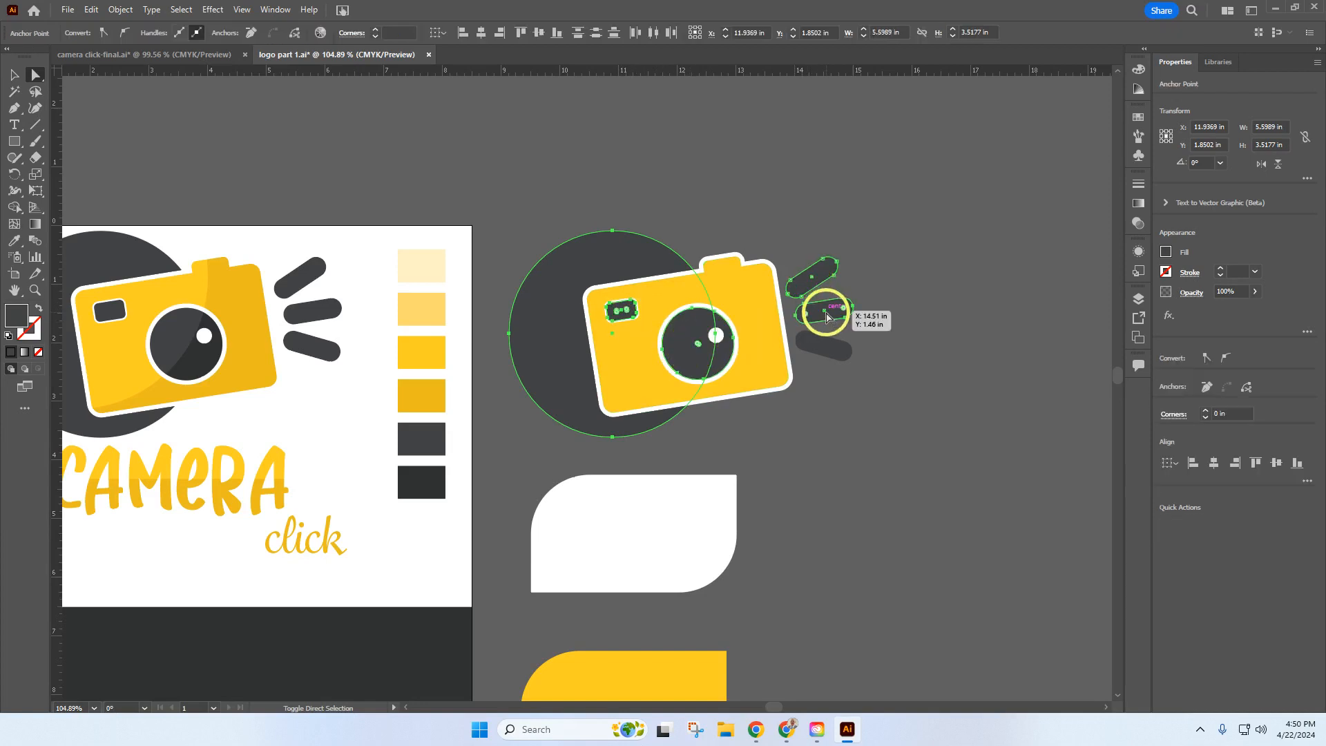
{"action": "left_click", "coordinate": [828, 316], "text": "shift"}
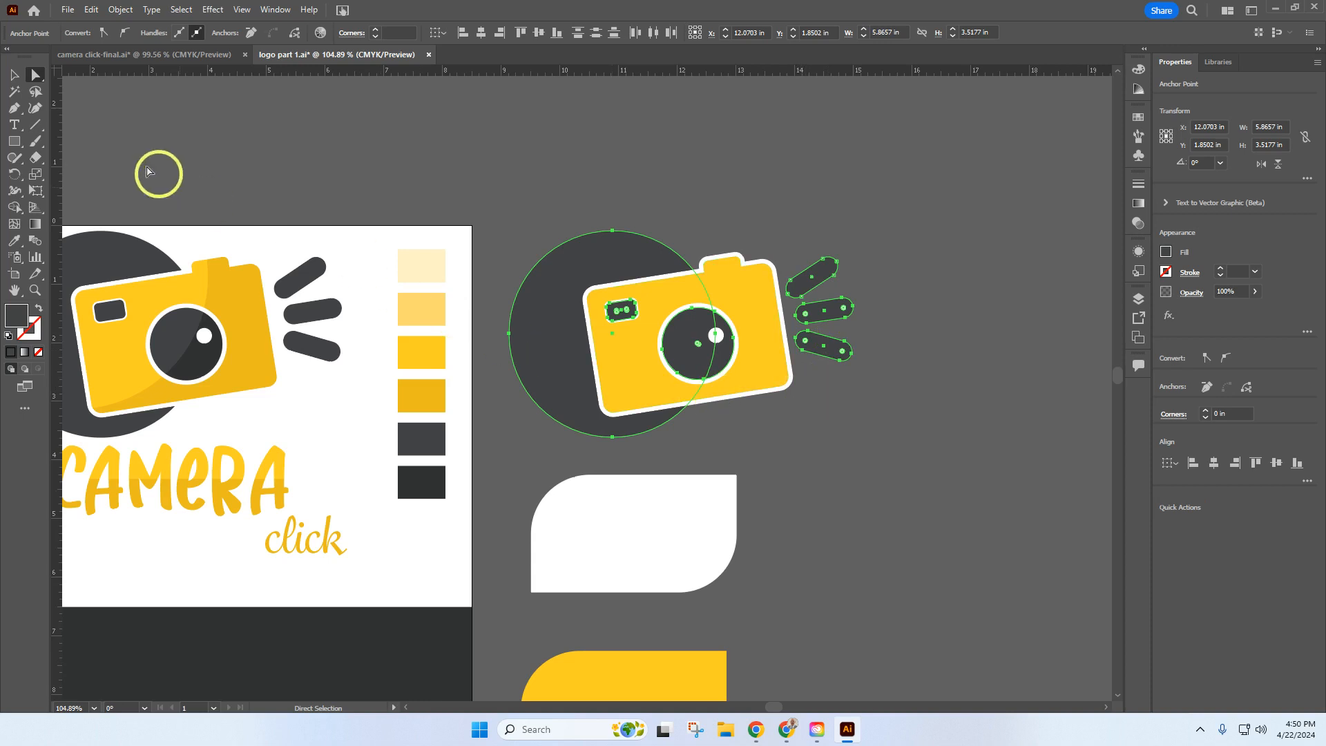
{"action": "left_click", "coordinate": [16, 243]}
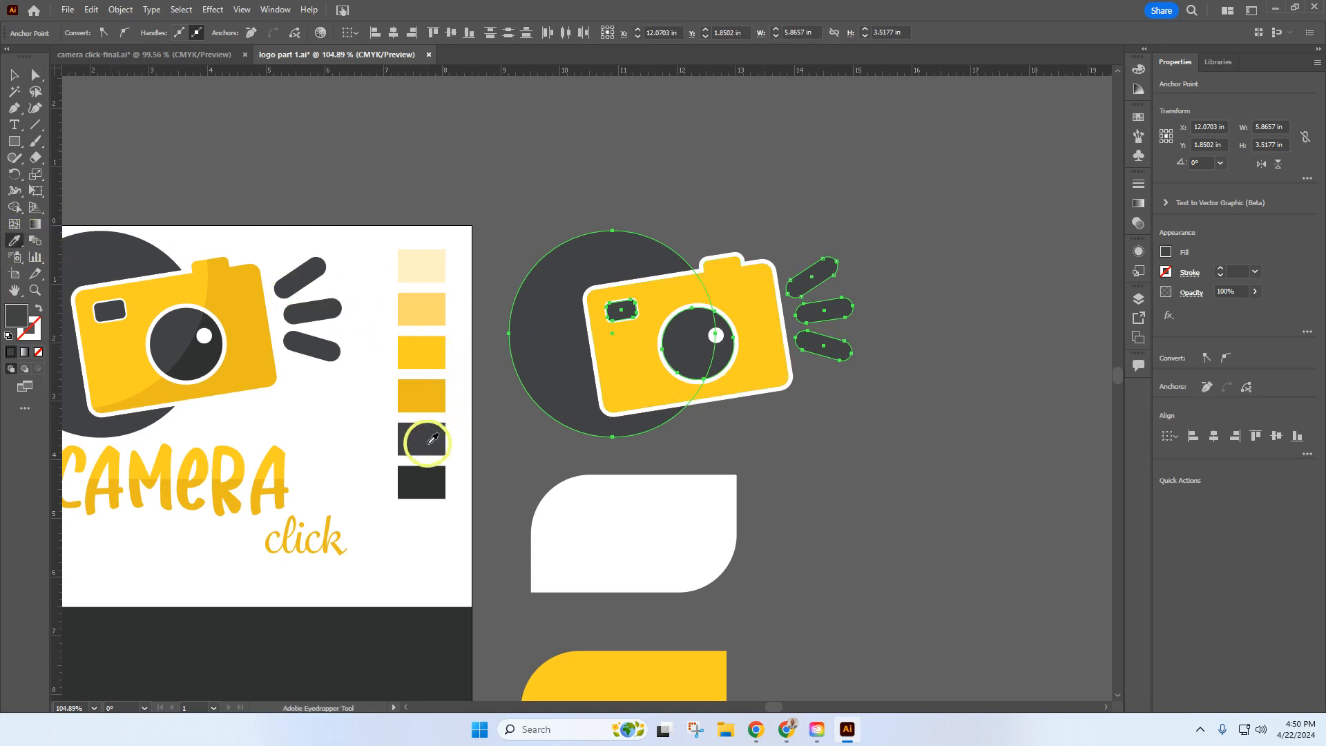
{"action": "left_click", "coordinate": [14, 74]}
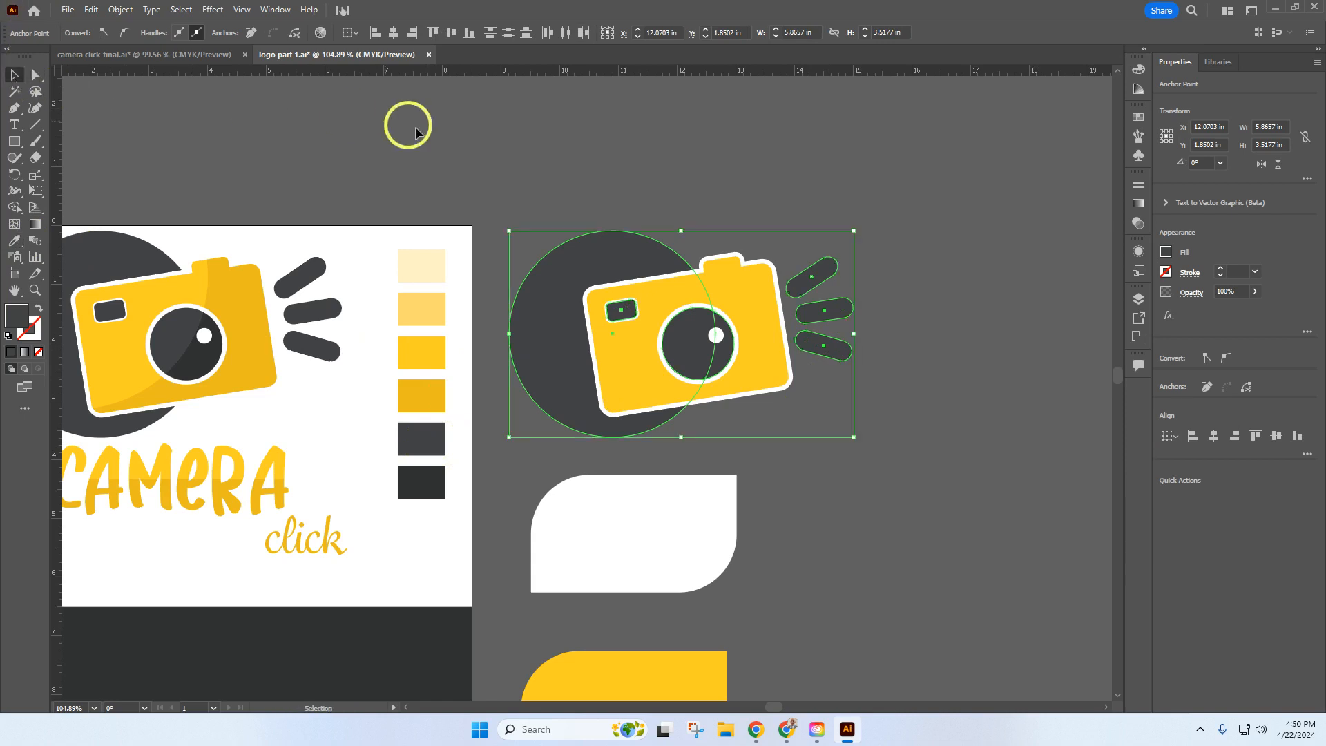
{"action": "key", "text": "ctrl+shift+a"}
Scale the duplicated camera icon down proportionally to about 2 by 1.2 in, and place it centrally on the white card shape.
{"action": "left_click", "coordinate": [760, 352]}
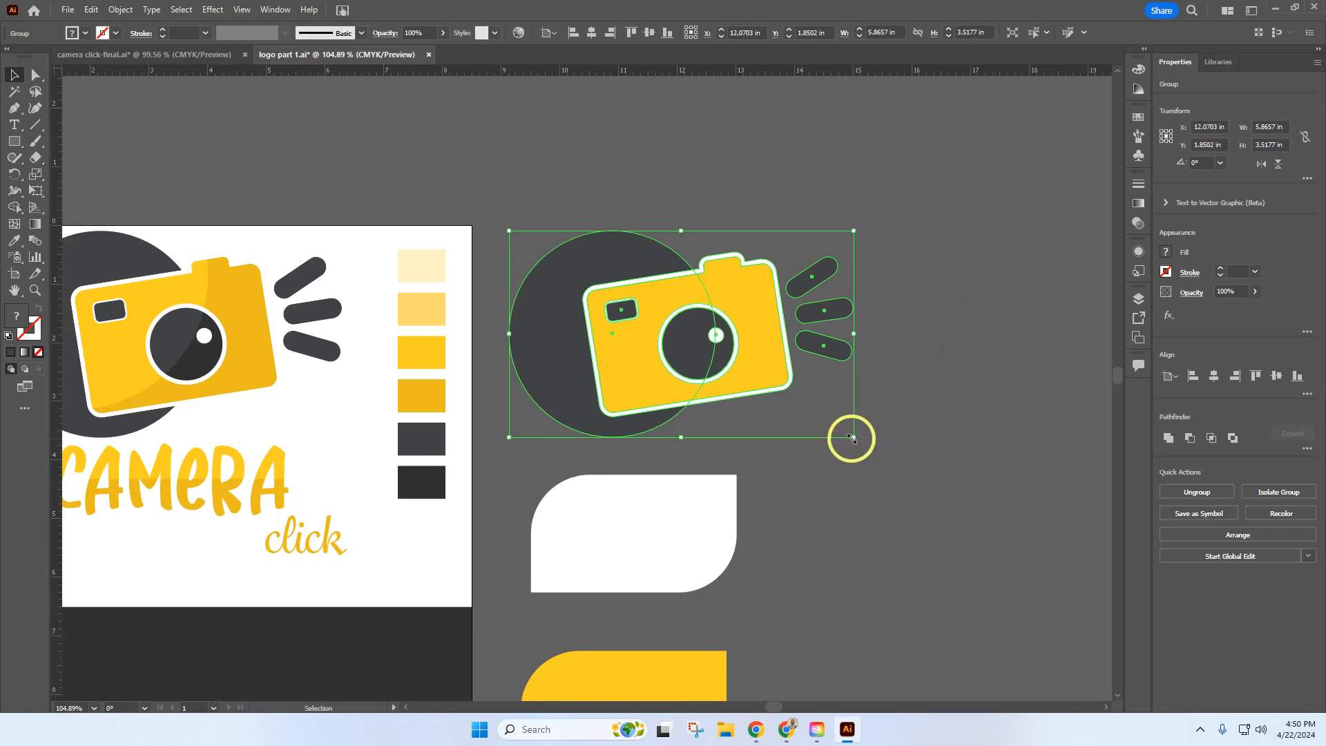
{"action": "left_click_drag", "start_coordinate": [852, 438], "coordinate": [715, 332]}
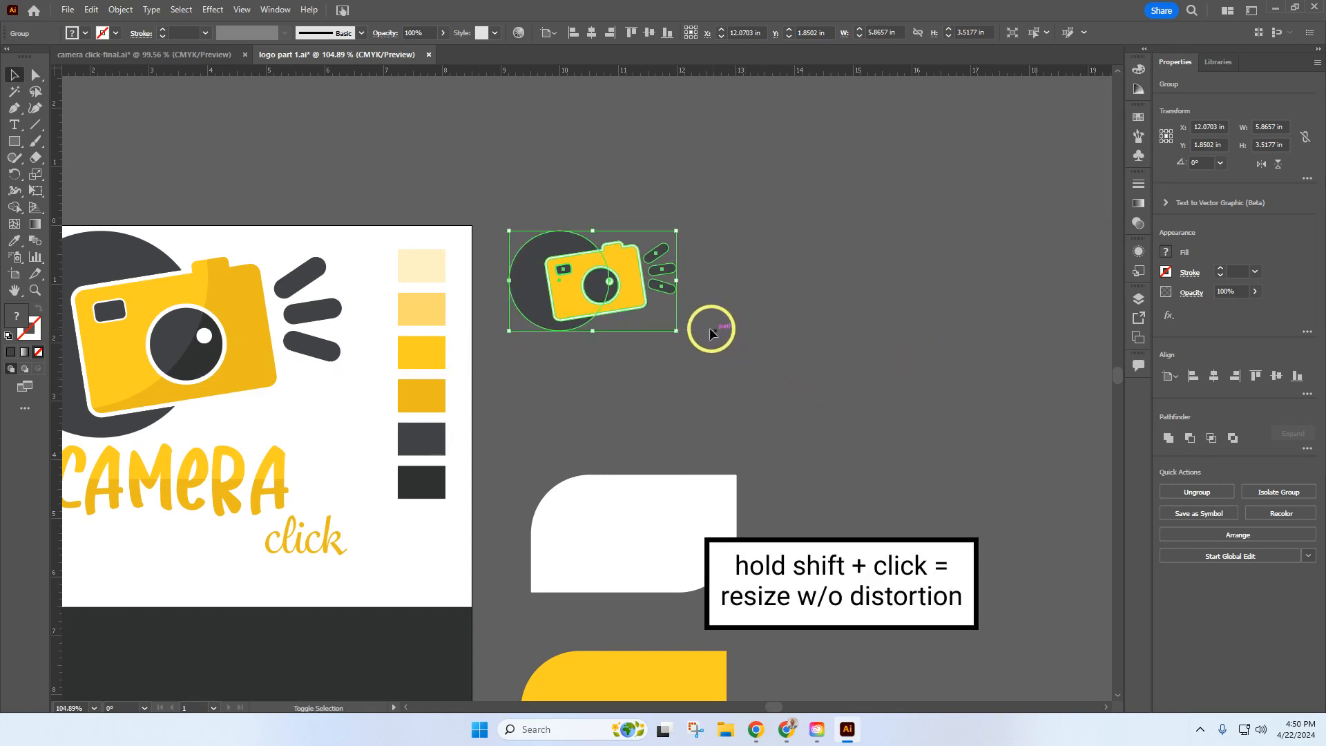
{"action": "left_click_drag", "start_coordinate": [627, 303], "coordinate": [694, 332]}
{"action": "left_click_drag", "start_coordinate": [746, 367], "coordinate": [656, 535]}
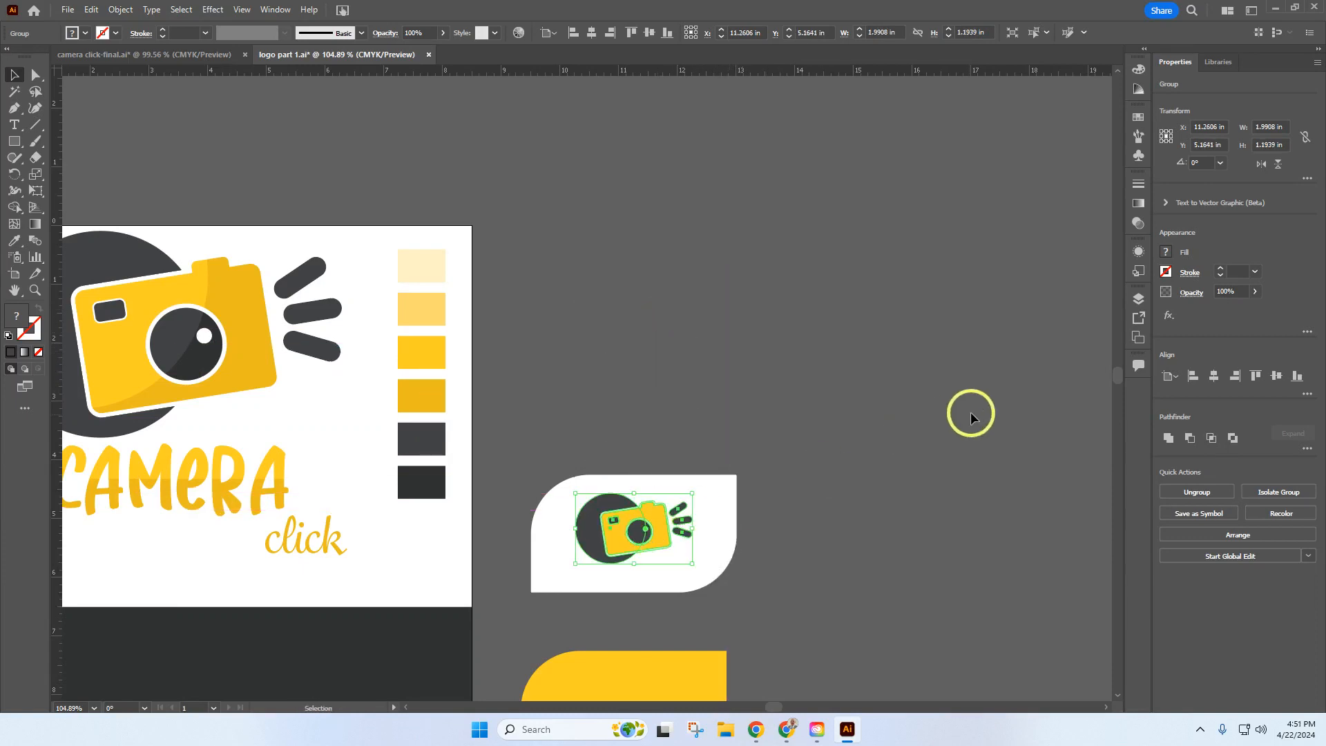
{"action": "left_click", "coordinate": [858, 444]}
Duplicate the small camera icon from the white card by copy and paste, and place the copy in the empty space above that card.
{"action": "scroll", "coordinate": [838, 357], "scroll_direction": "down", "scroll_amount": 4}
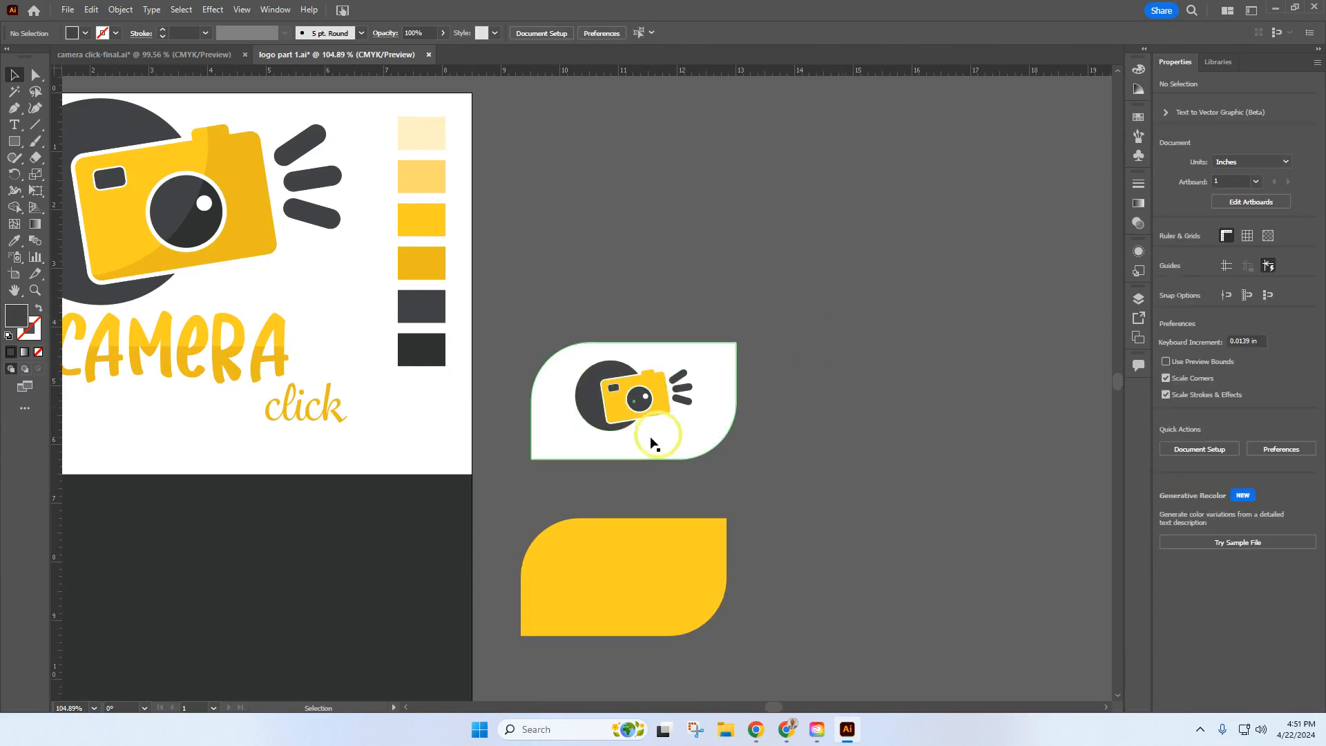
{"action": "left_click", "coordinate": [663, 395]}
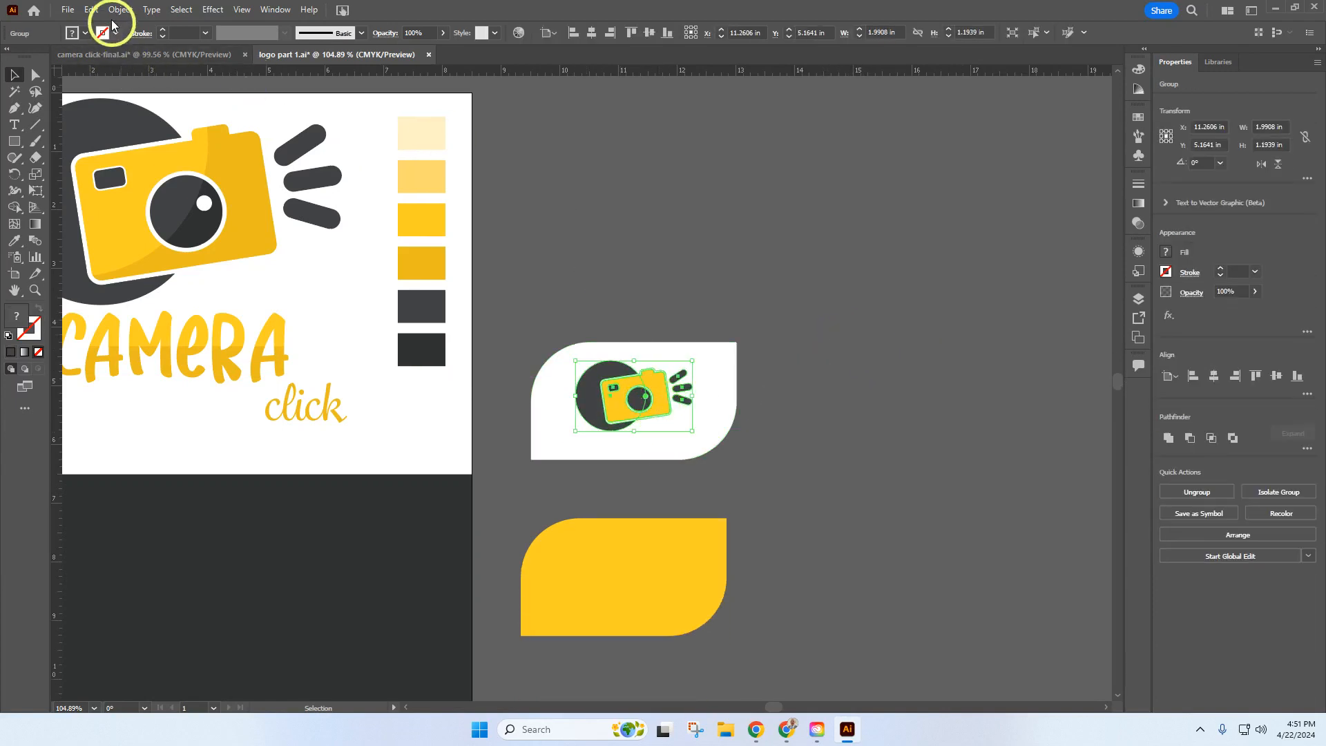
{"action": "left_click", "coordinate": [92, 10]}
{"action": "left_click", "coordinate": [116, 78]}
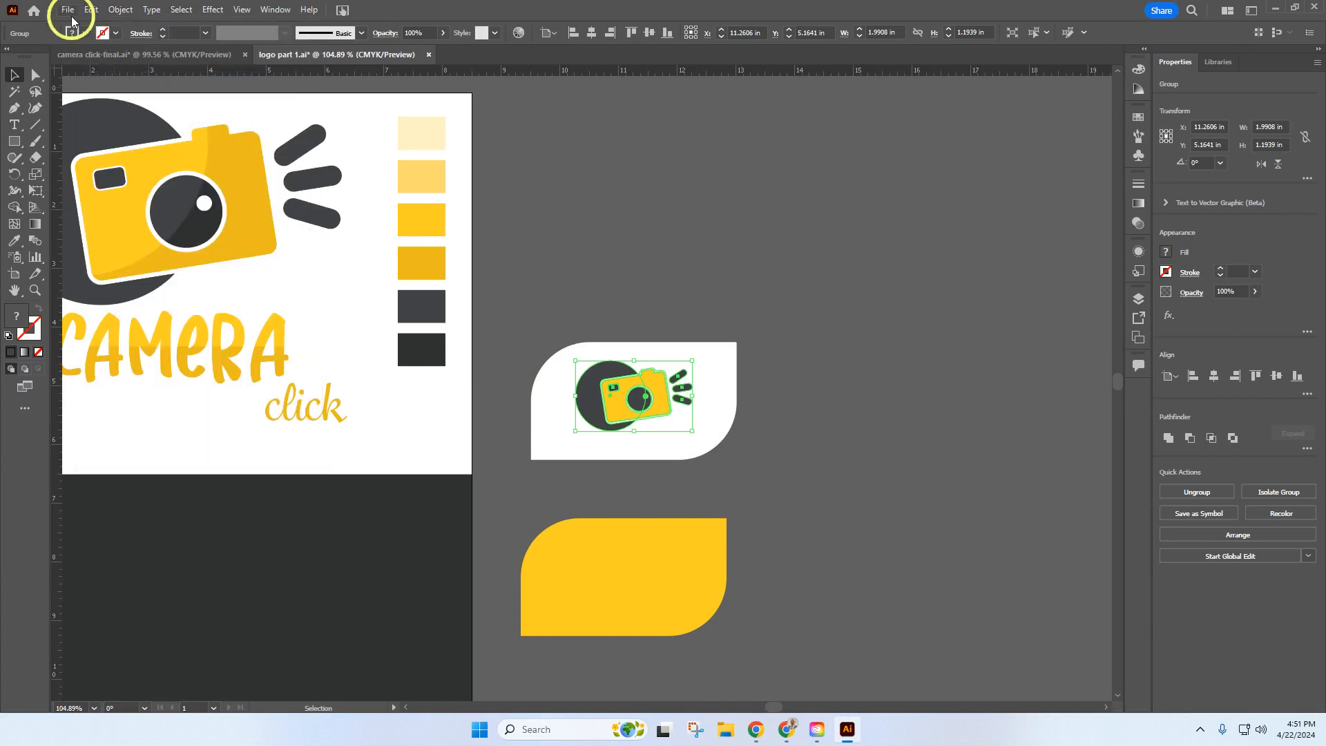
{"action": "left_click", "coordinate": [88, 13]}
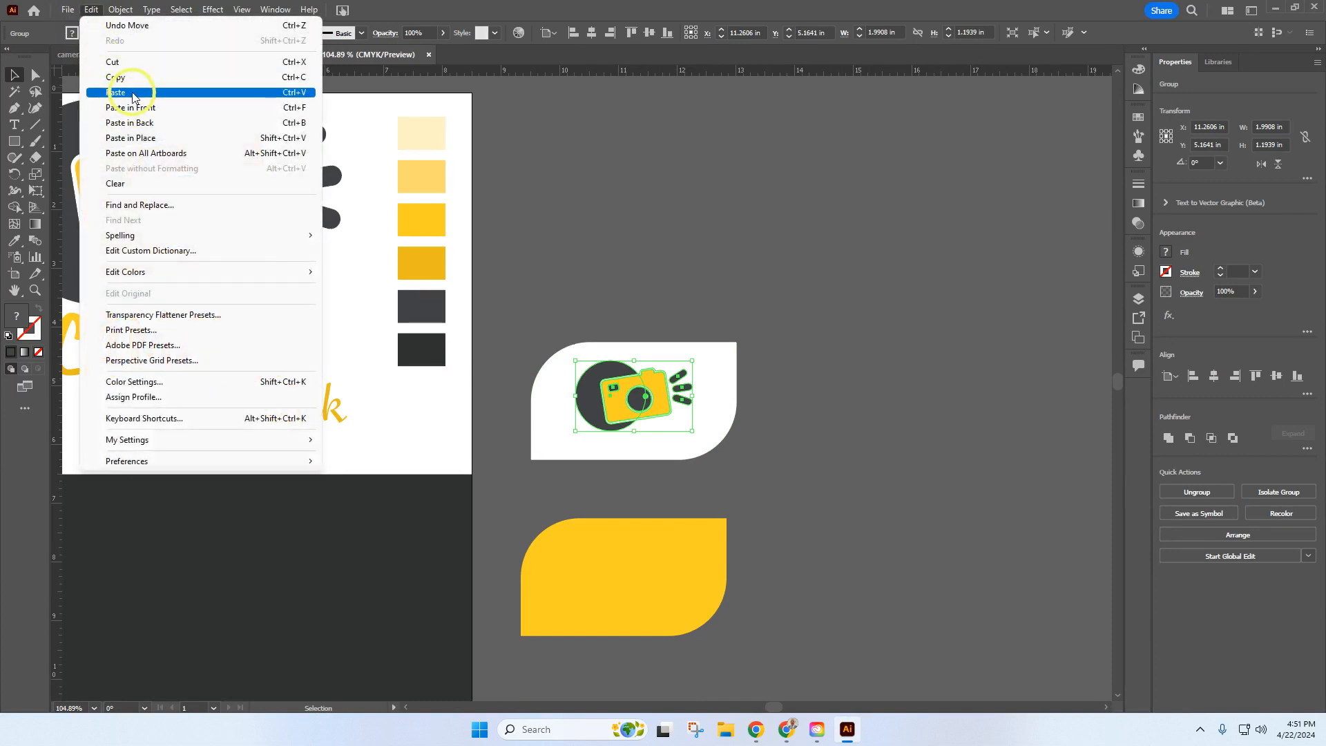
{"action": "left_click", "coordinate": [100, 93]}
{"action": "left_click_drag", "start_coordinate": [612, 404], "coordinate": [755, 242]}
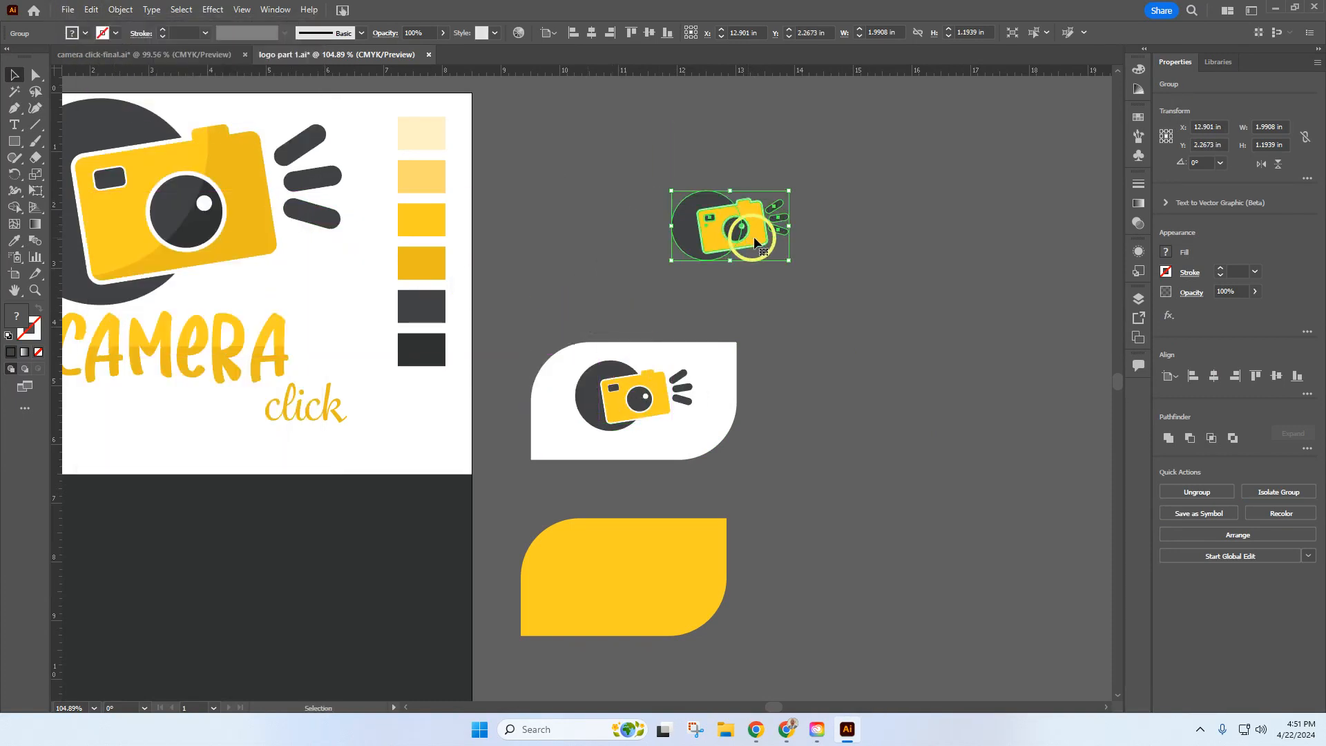
Isolate the copied camera group above the white card and delete its dark background circle.
{"action": "left_click", "coordinate": [863, 328]}
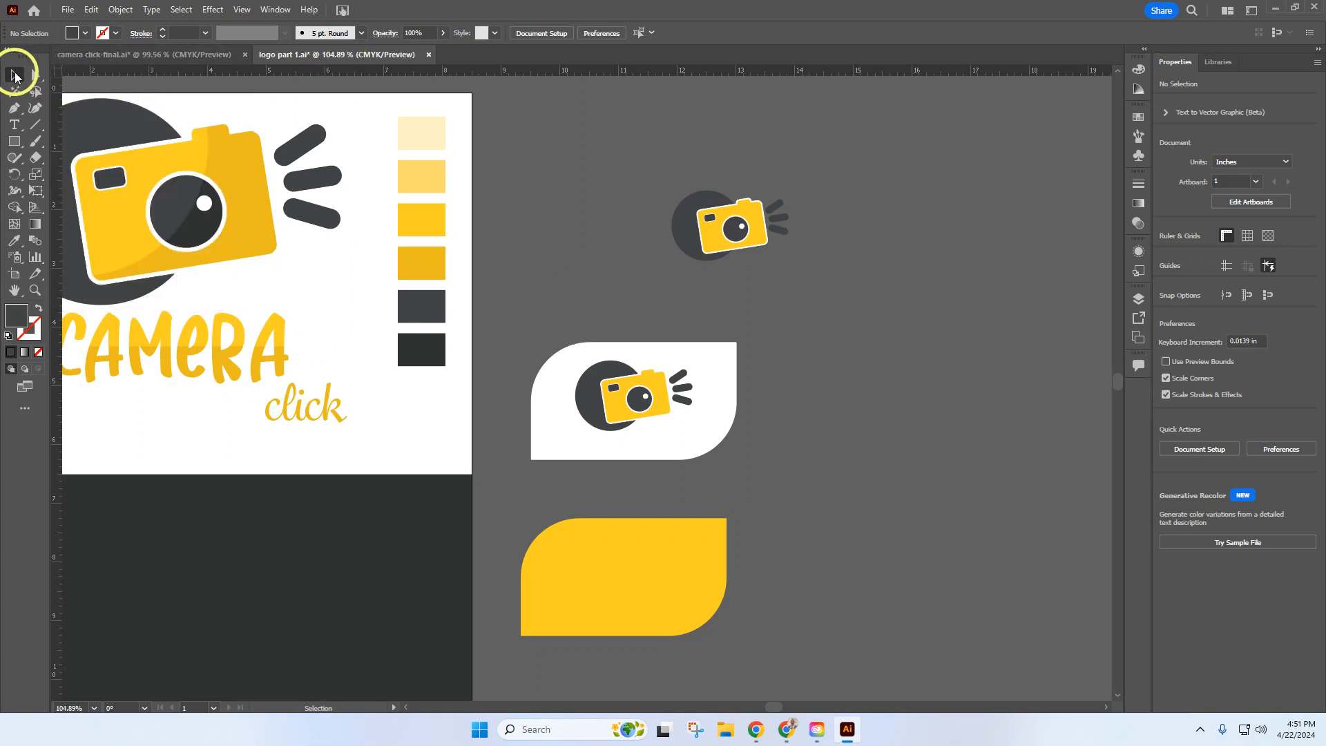
{"action": "double_click", "coordinate": [753, 232]}
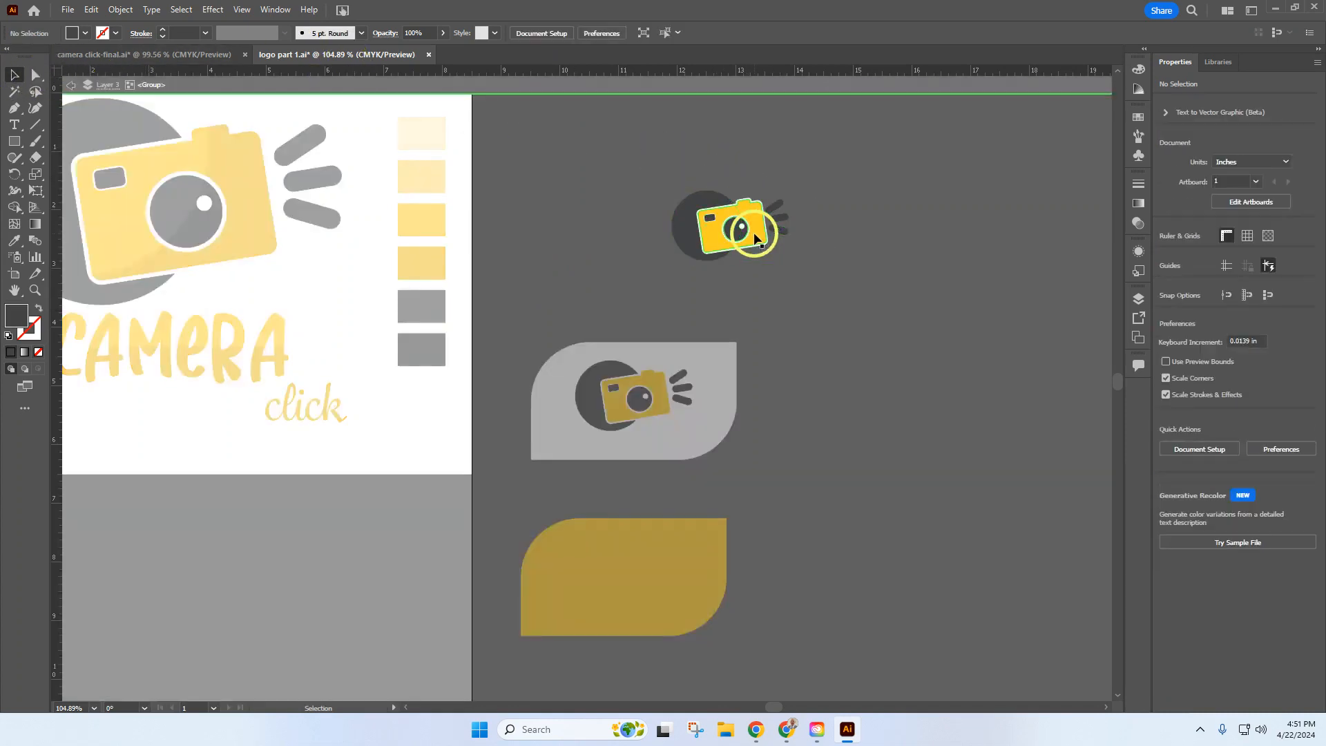
{"action": "left_click", "coordinate": [686, 242]}
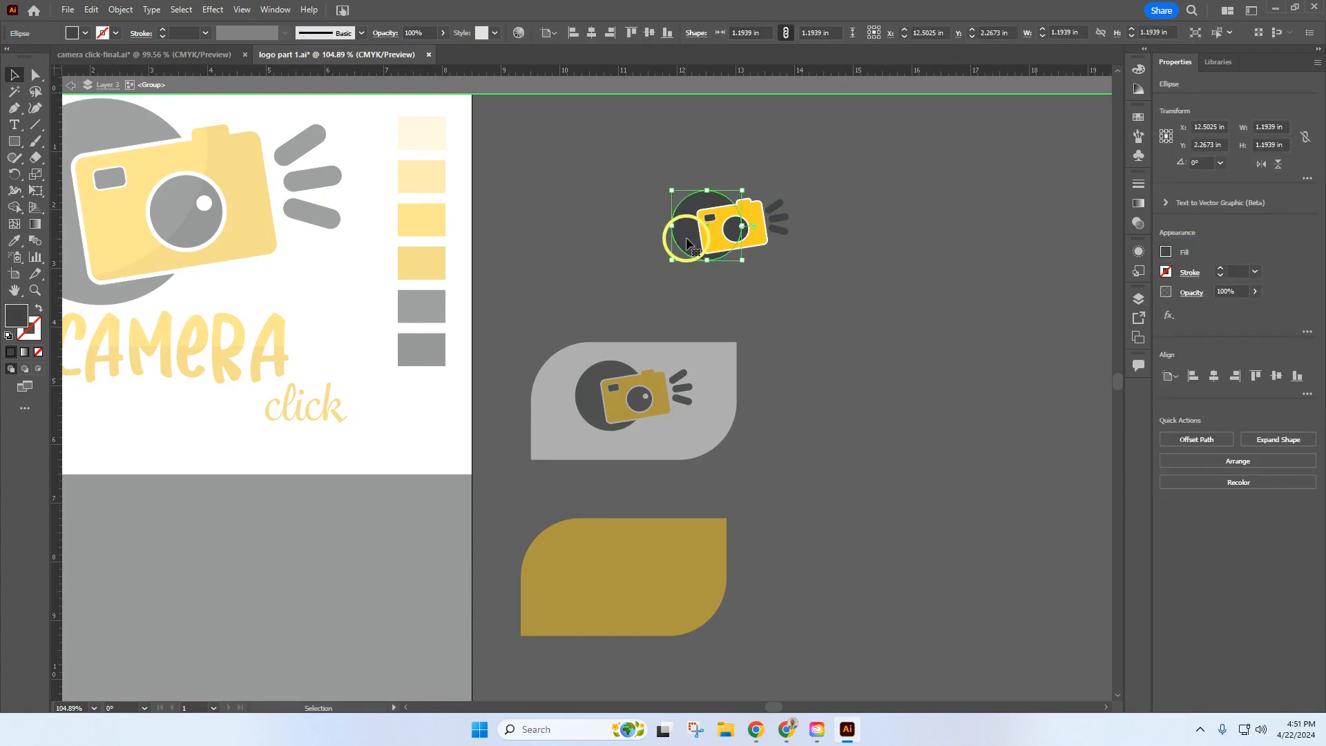
{"action": "key", "text": "Delete"}
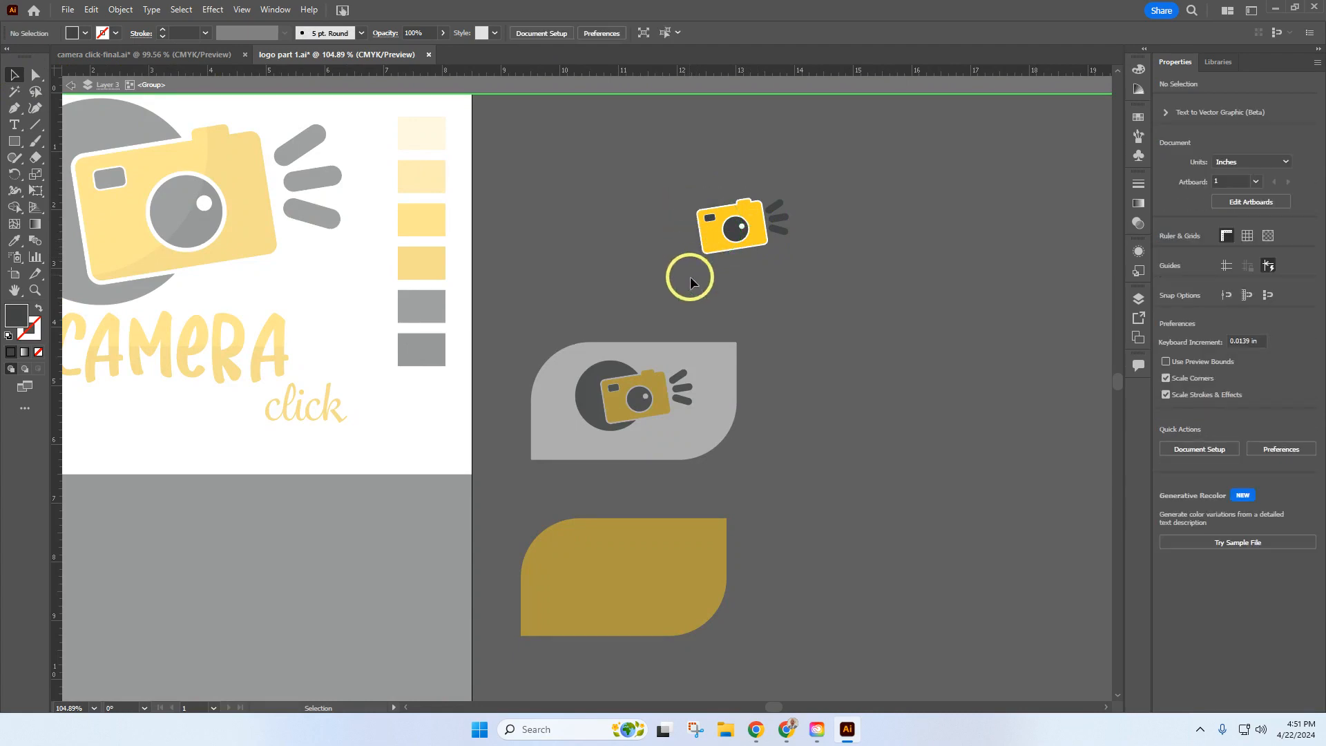
Delete the white outline shapes around the copied camera's body, lens and viewfinder, and leave group isolation.
{"action": "scroll", "coordinate": [766, 235], "scroll_direction": "up", "scroll_amount": 6}
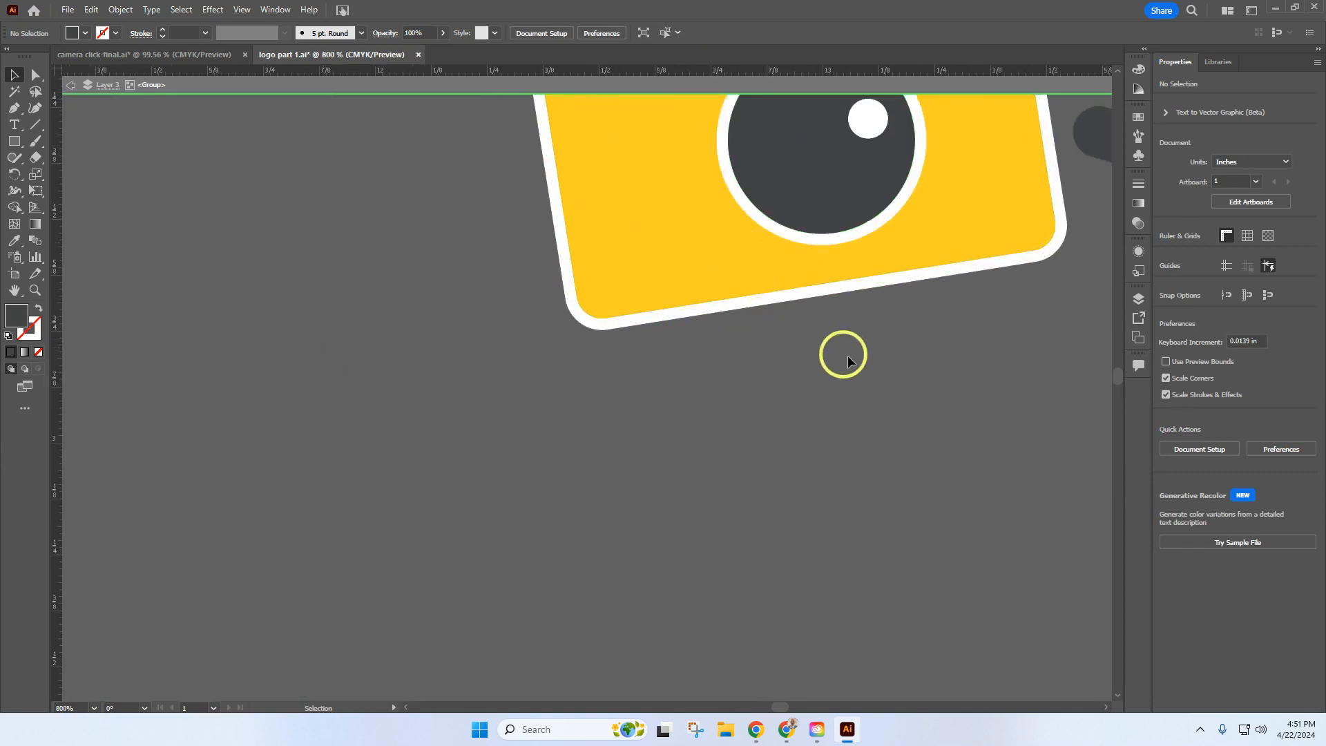
{"action": "scroll", "coordinate": [858, 364], "scroll_direction": "up", "scroll_amount": 2}
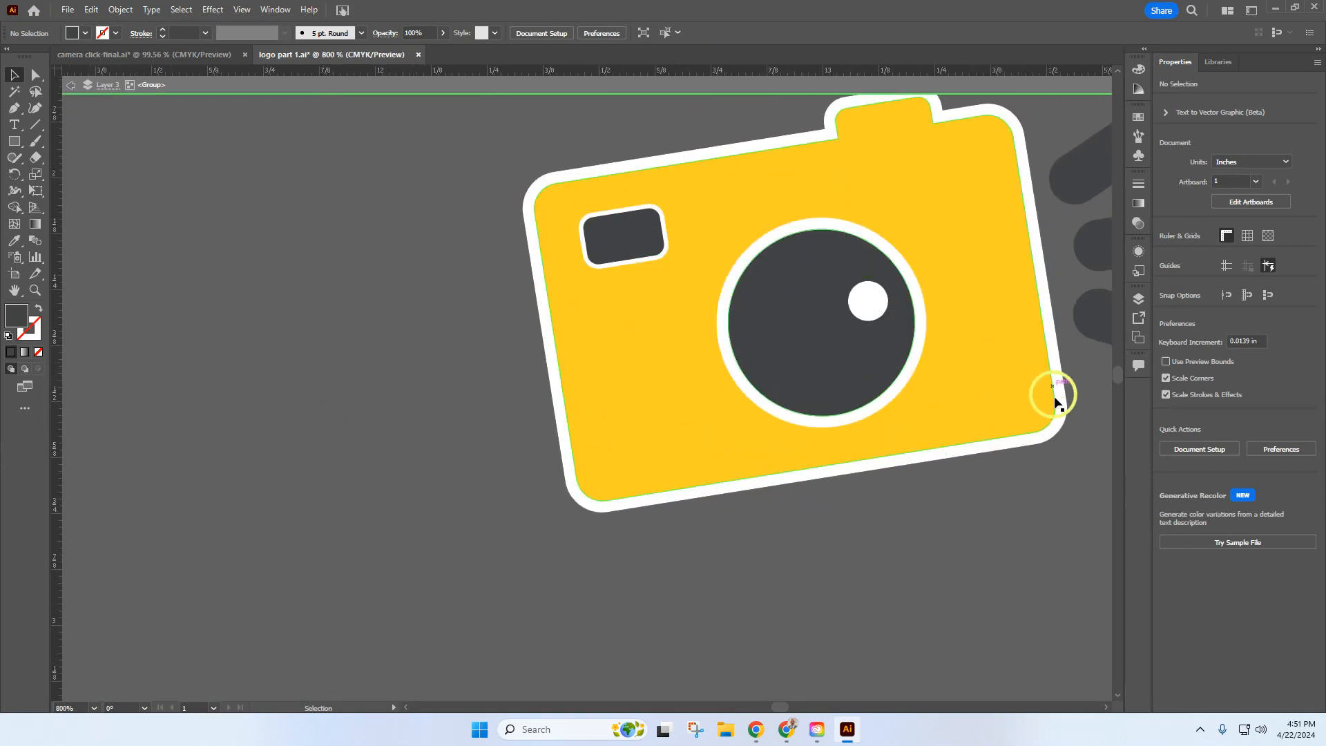
{"action": "left_click", "coordinate": [1063, 423]}
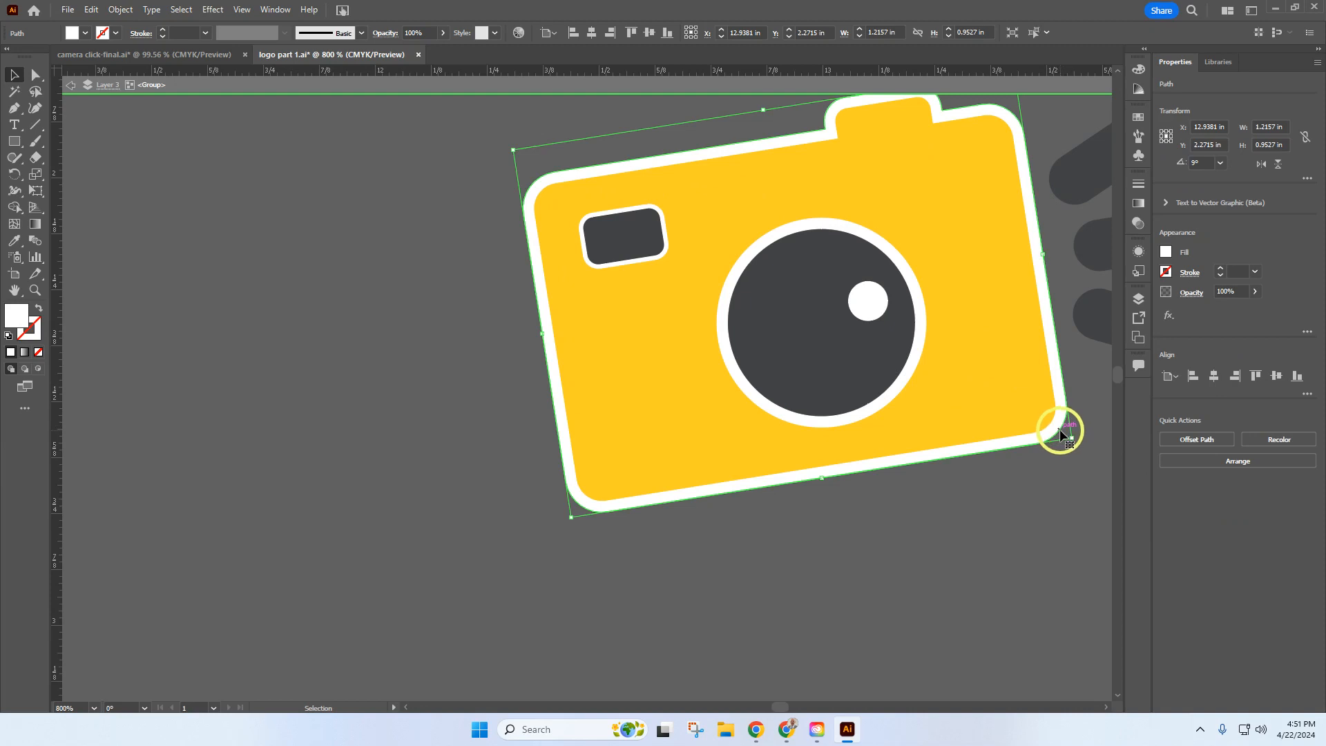
{"action": "key", "text": "Delete"}
{"action": "left_click", "coordinate": [917, 371]}
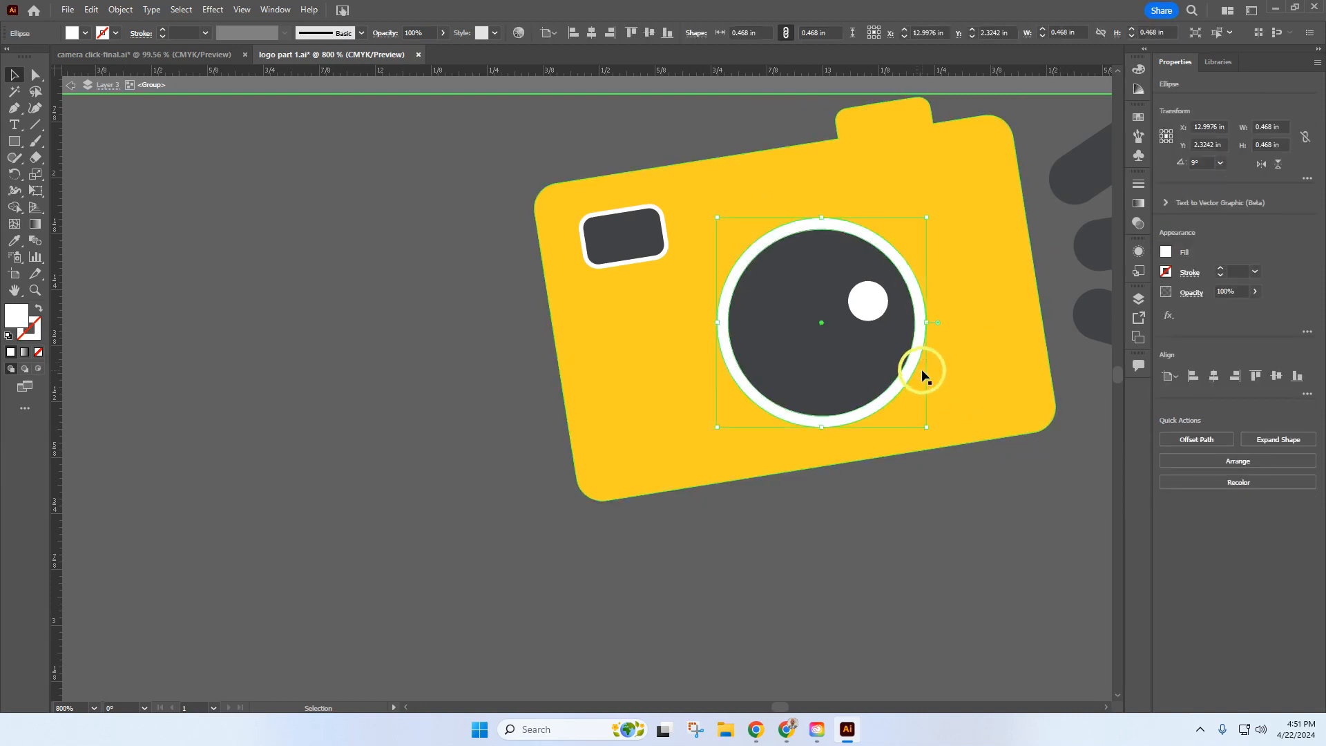
{"action": "key", "text": "Delete"}
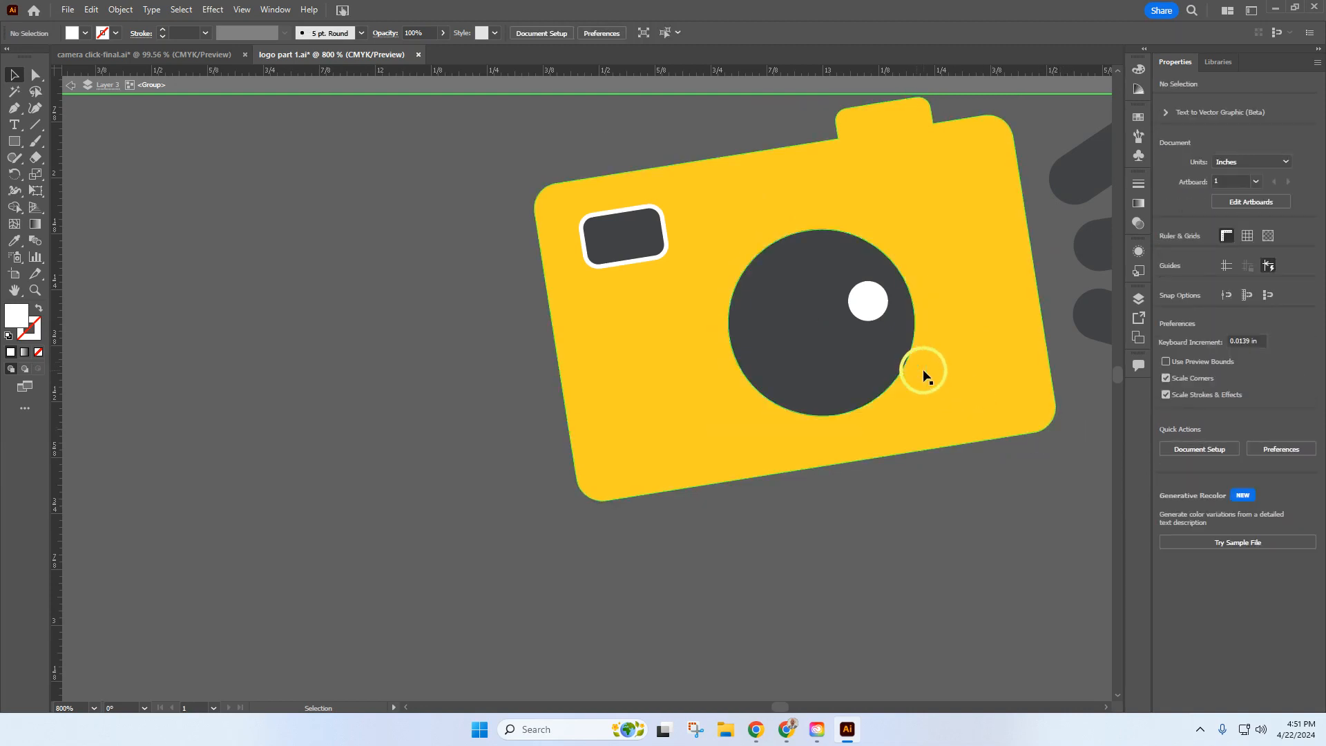
{"action": "left_click", "coordinate": [665, 259]}
{"action": "key", "text": "Delete"}
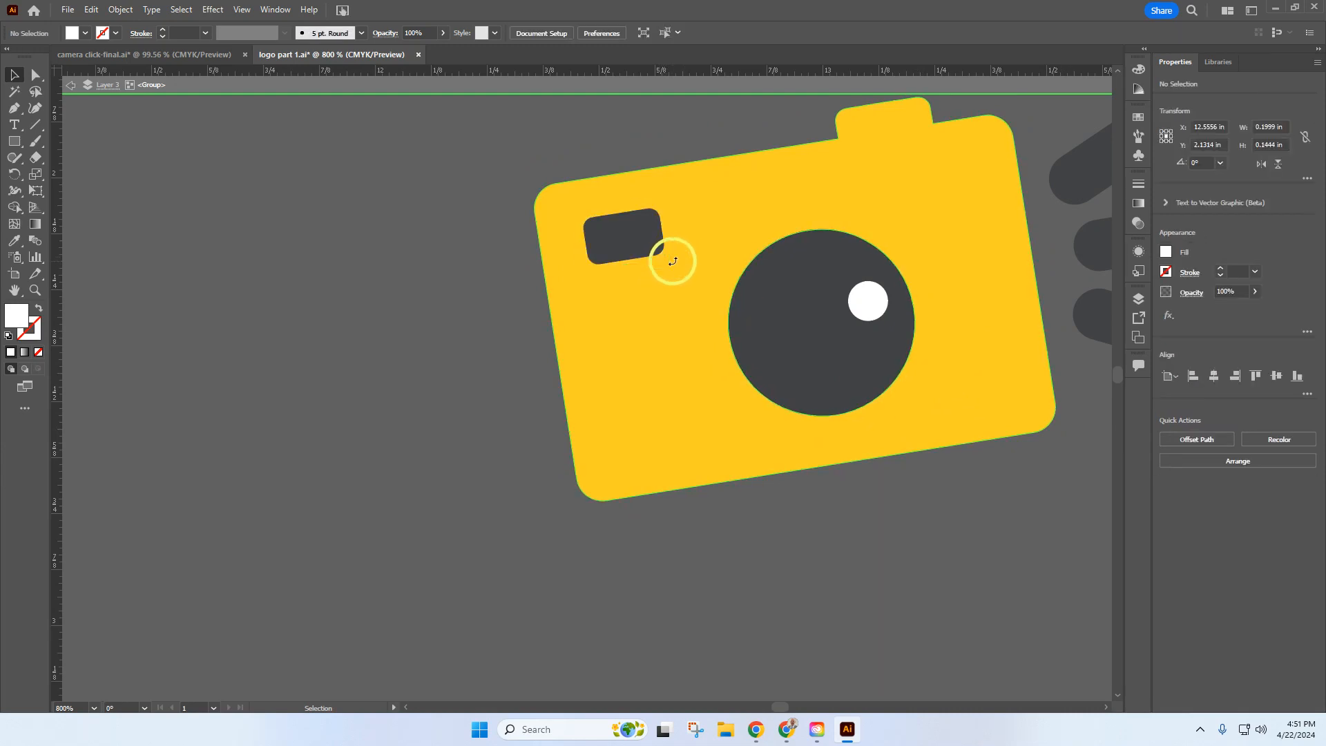
{"action": "double_click", "coordinate": [391, 324]}
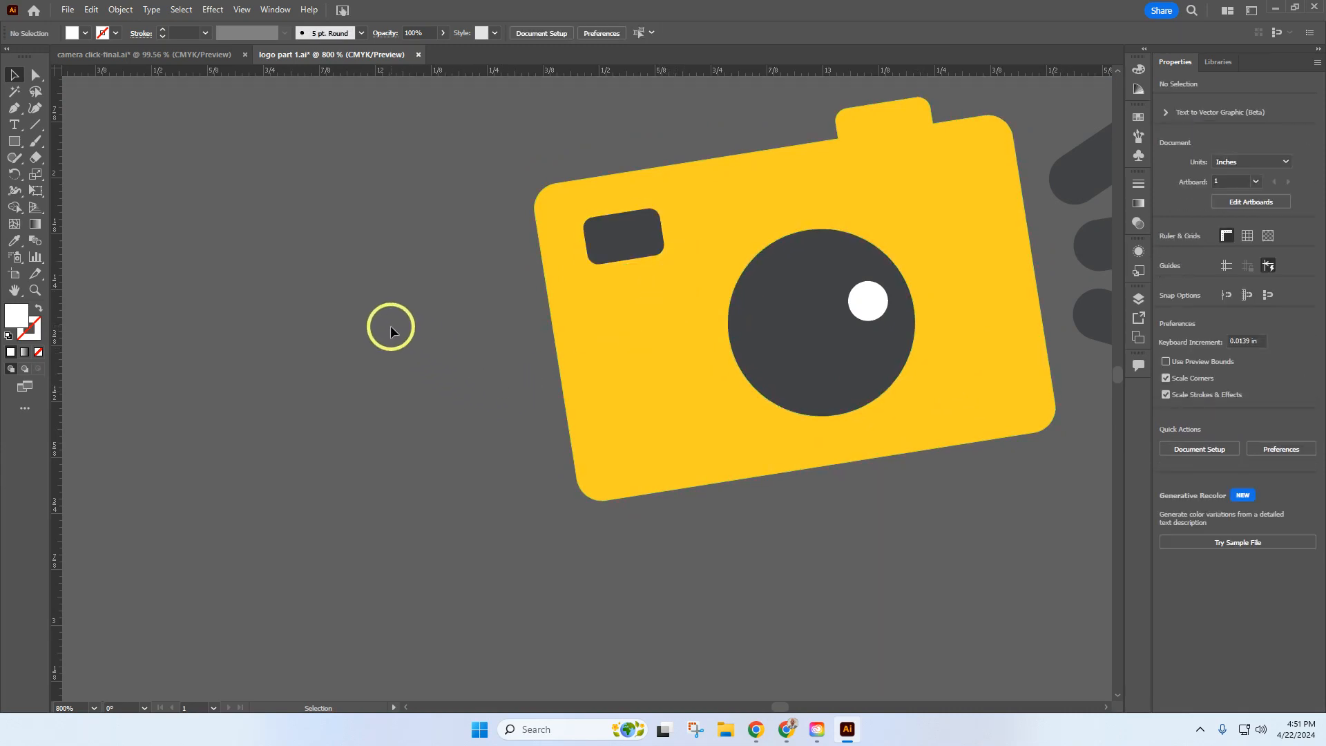
Inside the copied camera group, cut the viewfinder shape out of the yellow body with Pathfinder Minus Front.
{"action": "scroll", "coordinate": [391, 333], "scroll_direction": "down", "scroll_amount": 2}
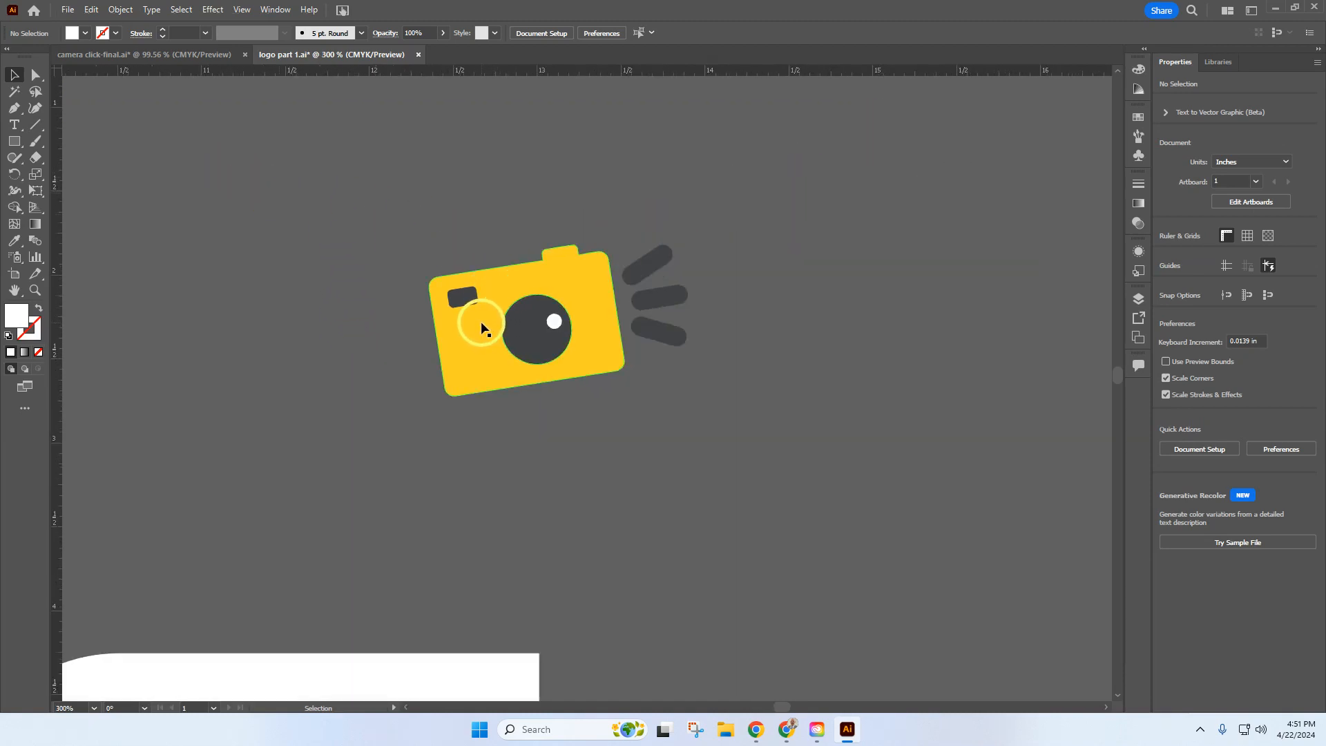
{"action": "scroll", "coordinate": [481, 330], "scroll_direction": "up", "scroll_amount": 2}
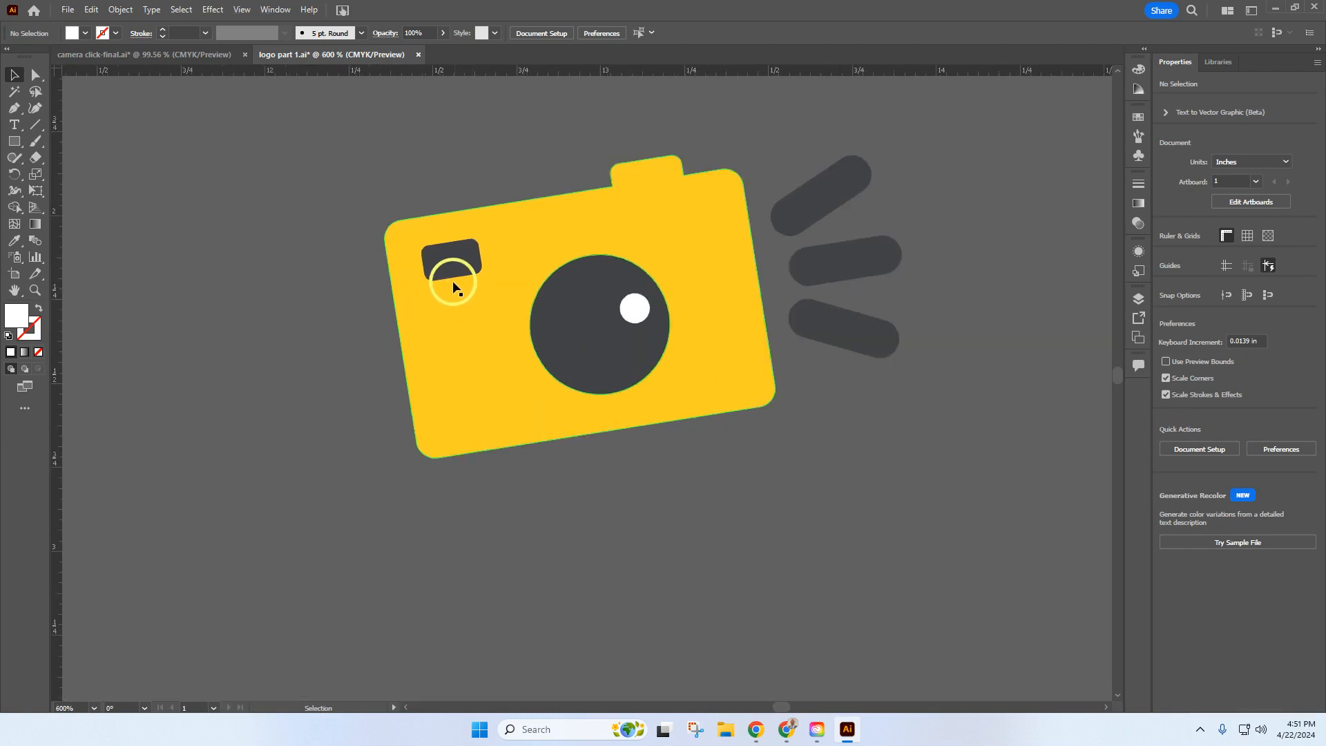
{"action": "double_click", "coordinate": [528, 256]}
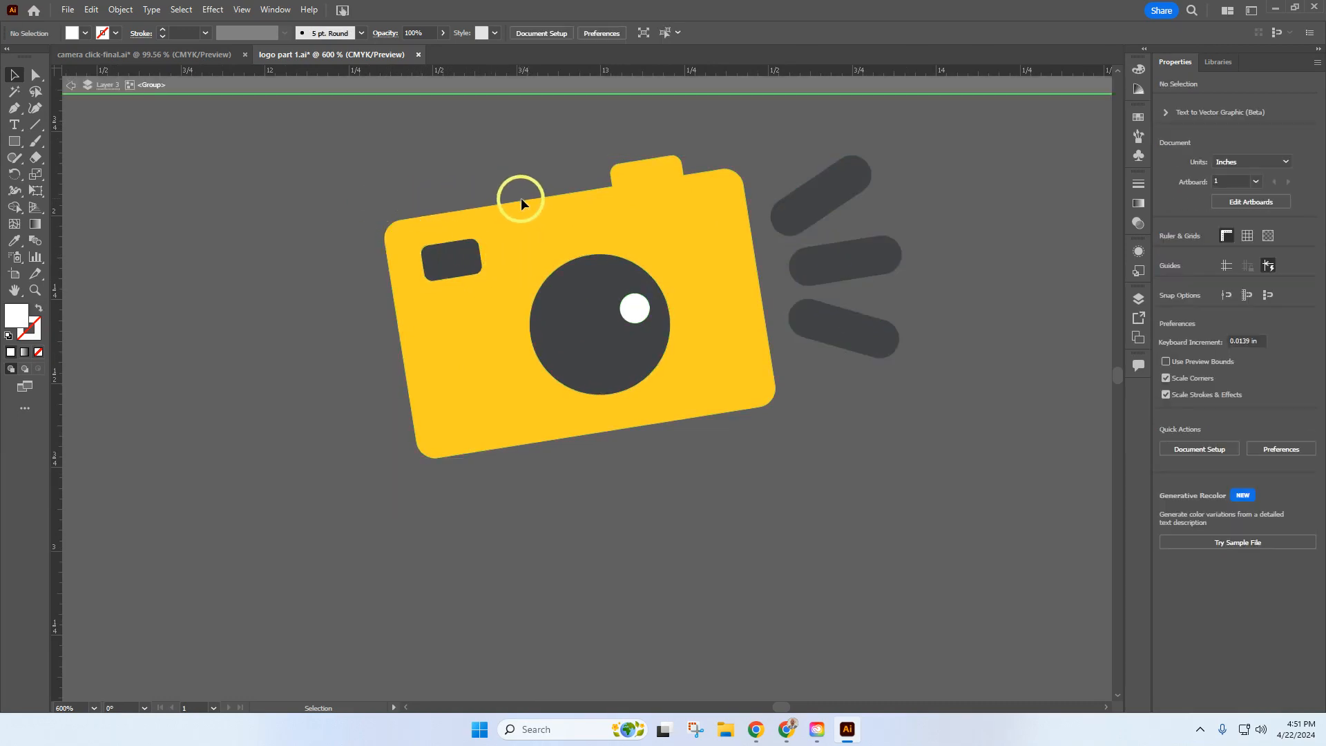
{"action": "left_click", "coordinate": [524, 257]}
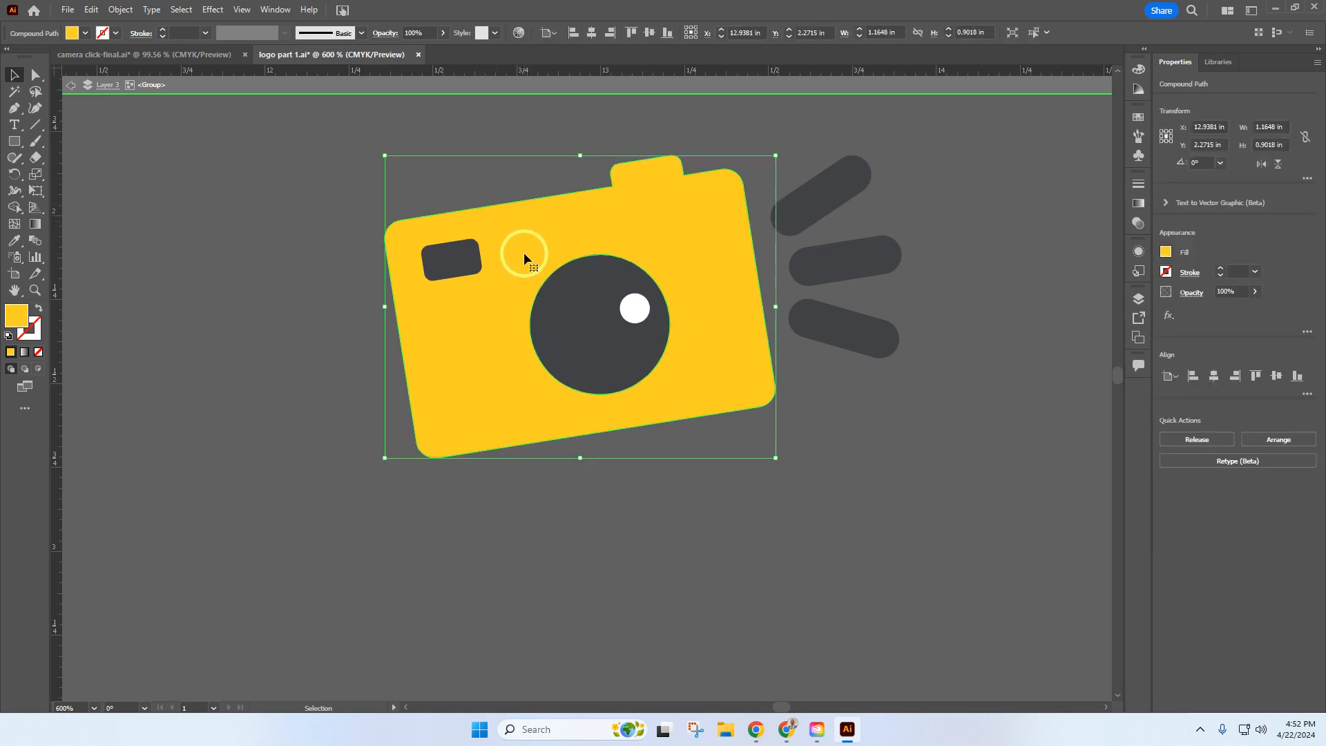
{"action": "left_click", "coordinate": [466, 263], "text": "shift"}
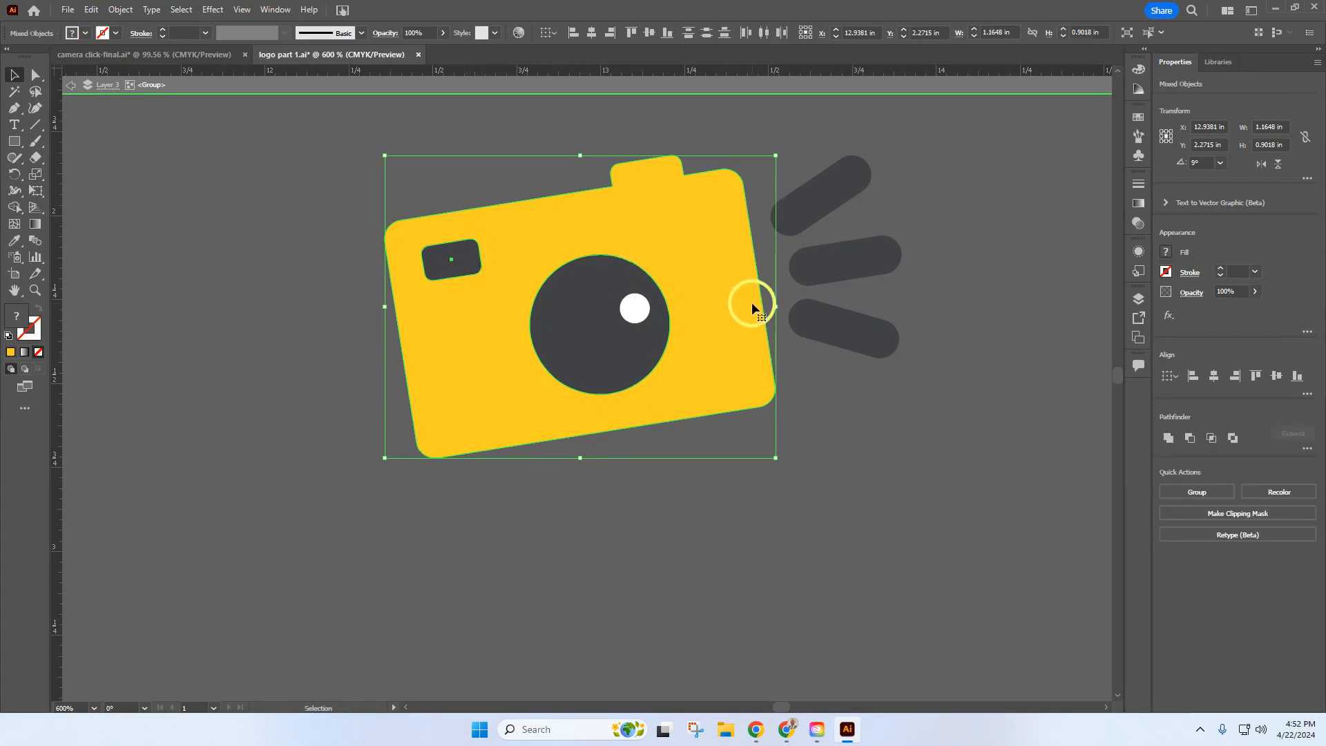
{"action": "left_click", "coordinate": [1190, 439]}
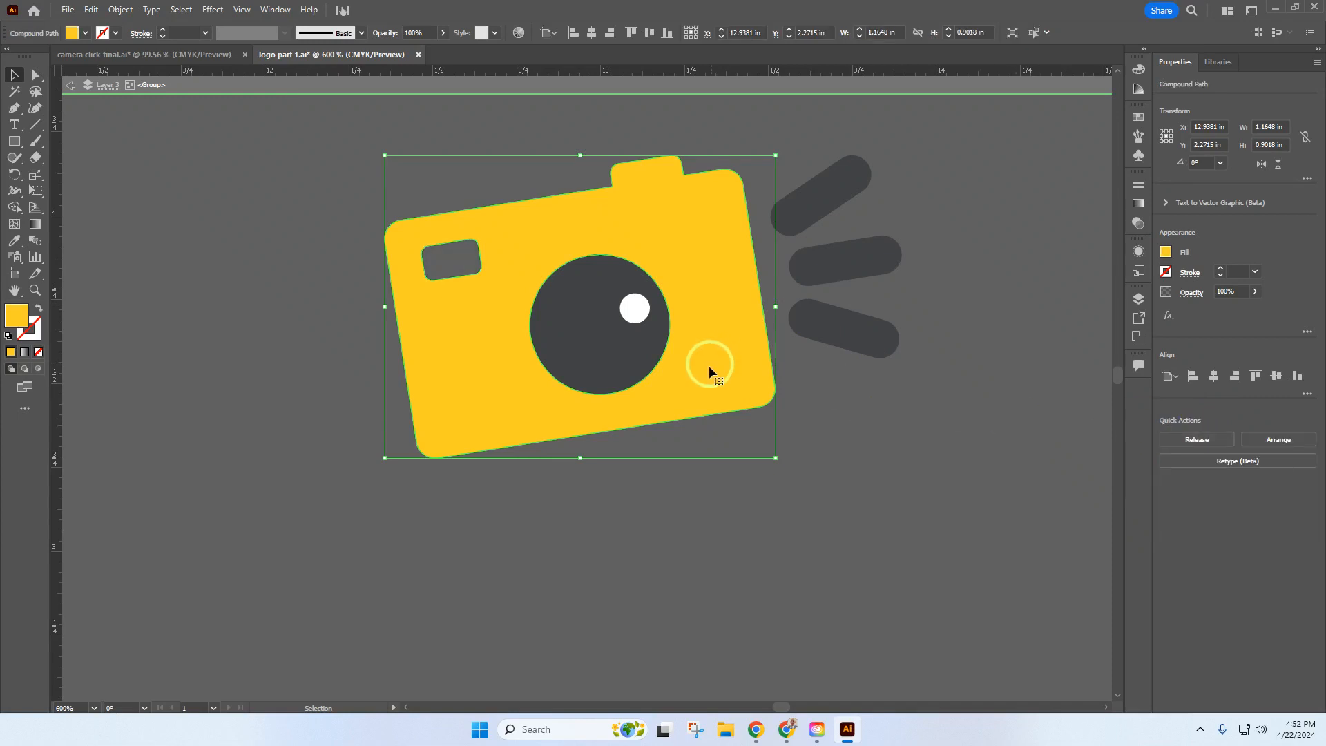
{"action": "left_click", "coordinate": [283, 282]}
Delete the copied camera's dark lens circle and its white highlight so the lens opening is empty.
{"action": "left_click", "coordinate": [590, 343]}
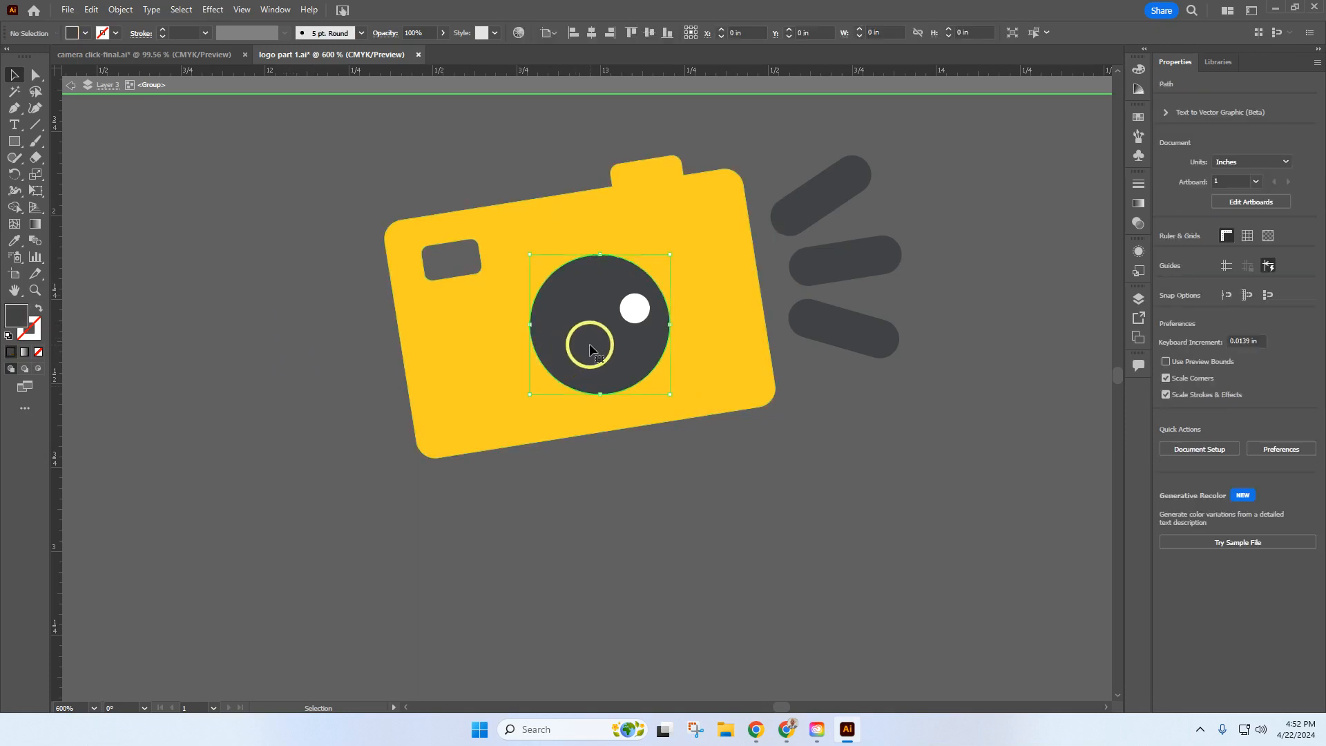
{"action": "key", "text": "Delete"}
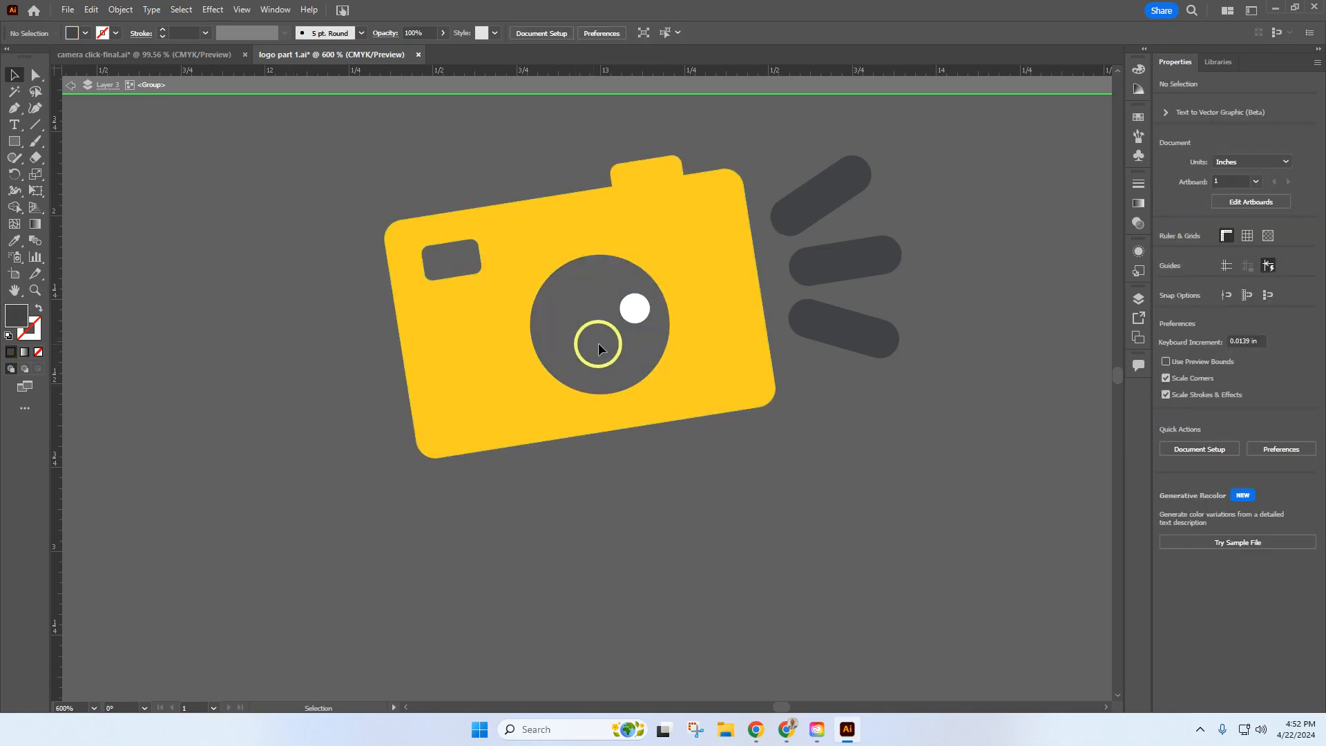
{"action": "left_click", "coordinate": [630, 319]}
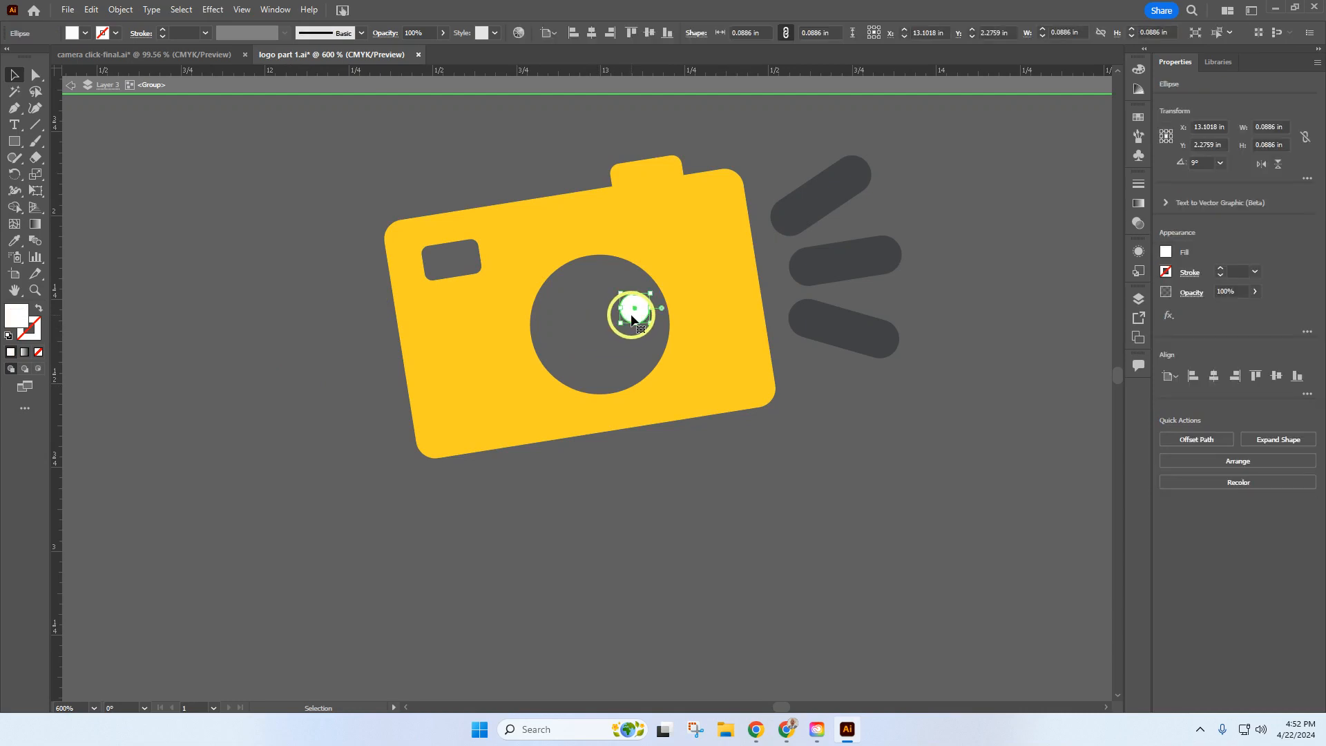
{"action": "key", "text": "Delete"}
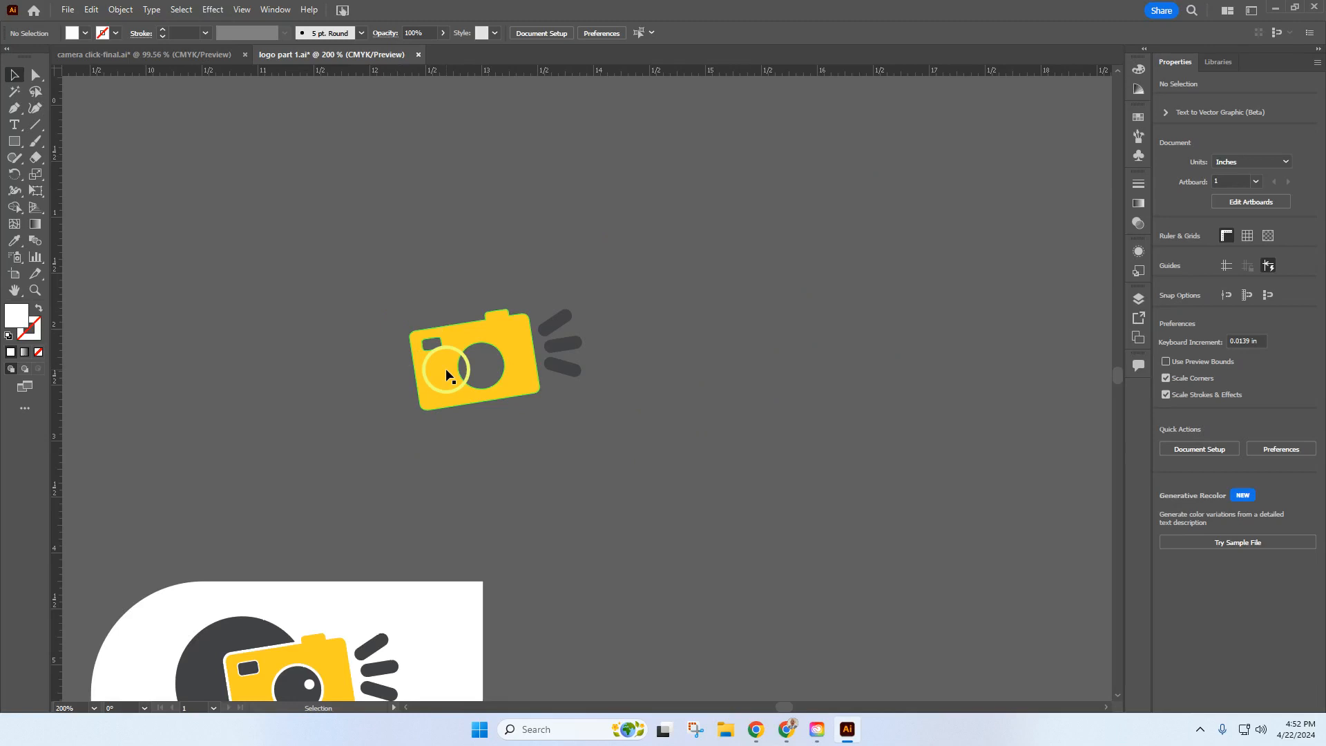
Fill the whole simplified camera group with the lighter dark grey palette swatch using the Eyedropper.
{"action": "left_click", "coordinate": [445, 372]}
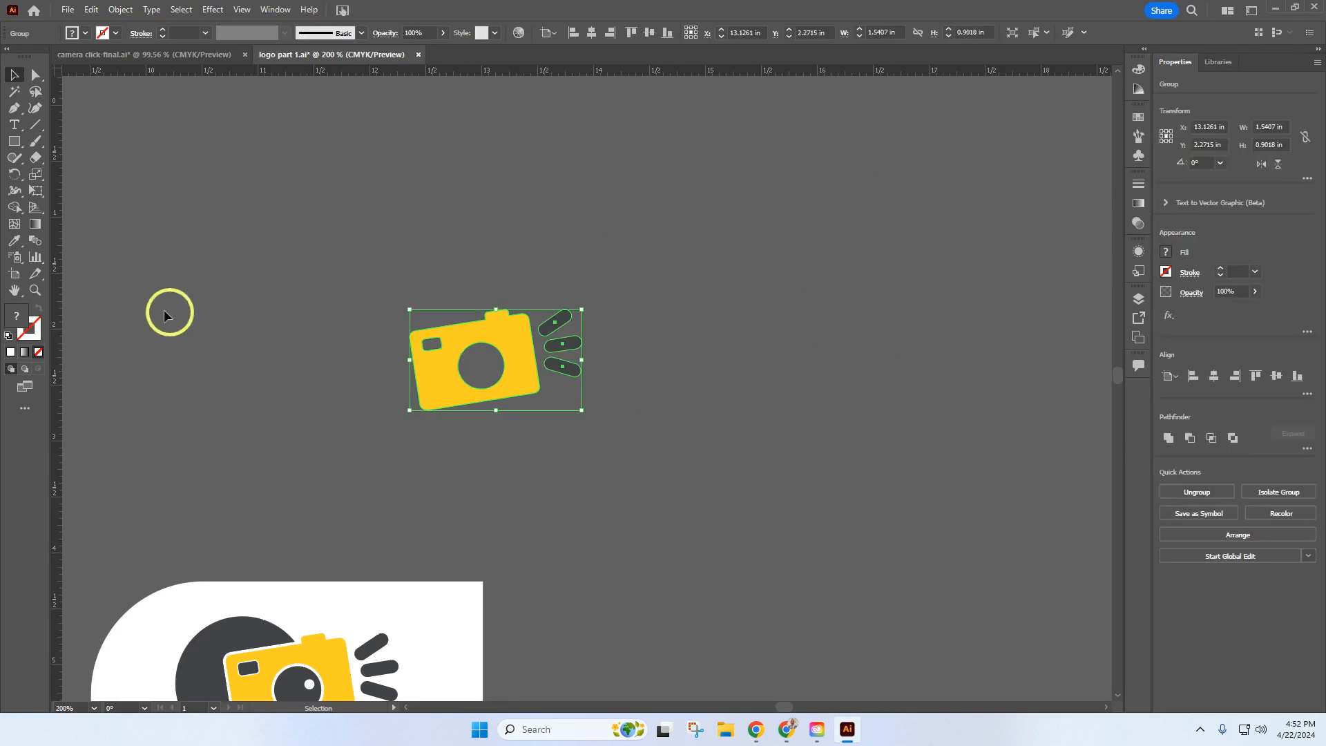
{"action": "left_click", "coordinate": [14, 240]}
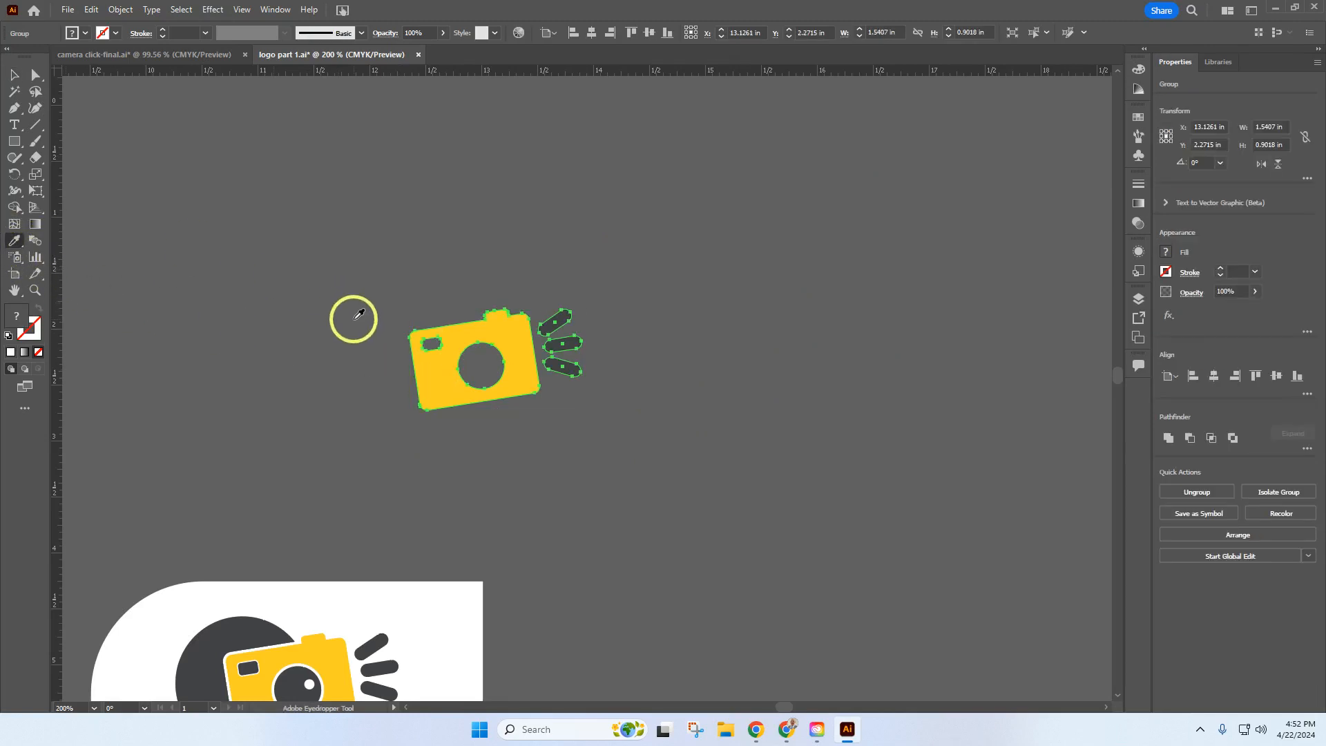
{"action": "scroll", "coordinate": [367, 352], "scroll_direction": "down", "scroll_amount": 2}
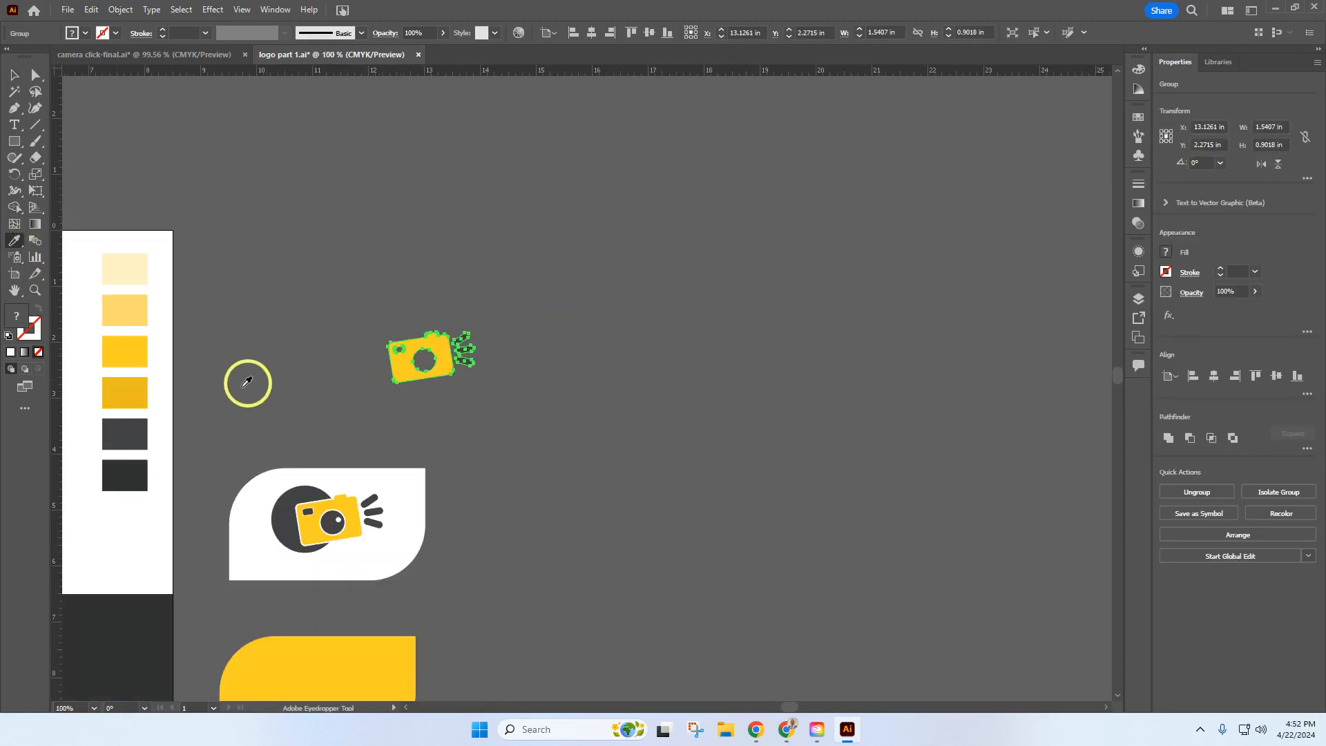
{"action": "left_click", "coordinate": [136, 426]}
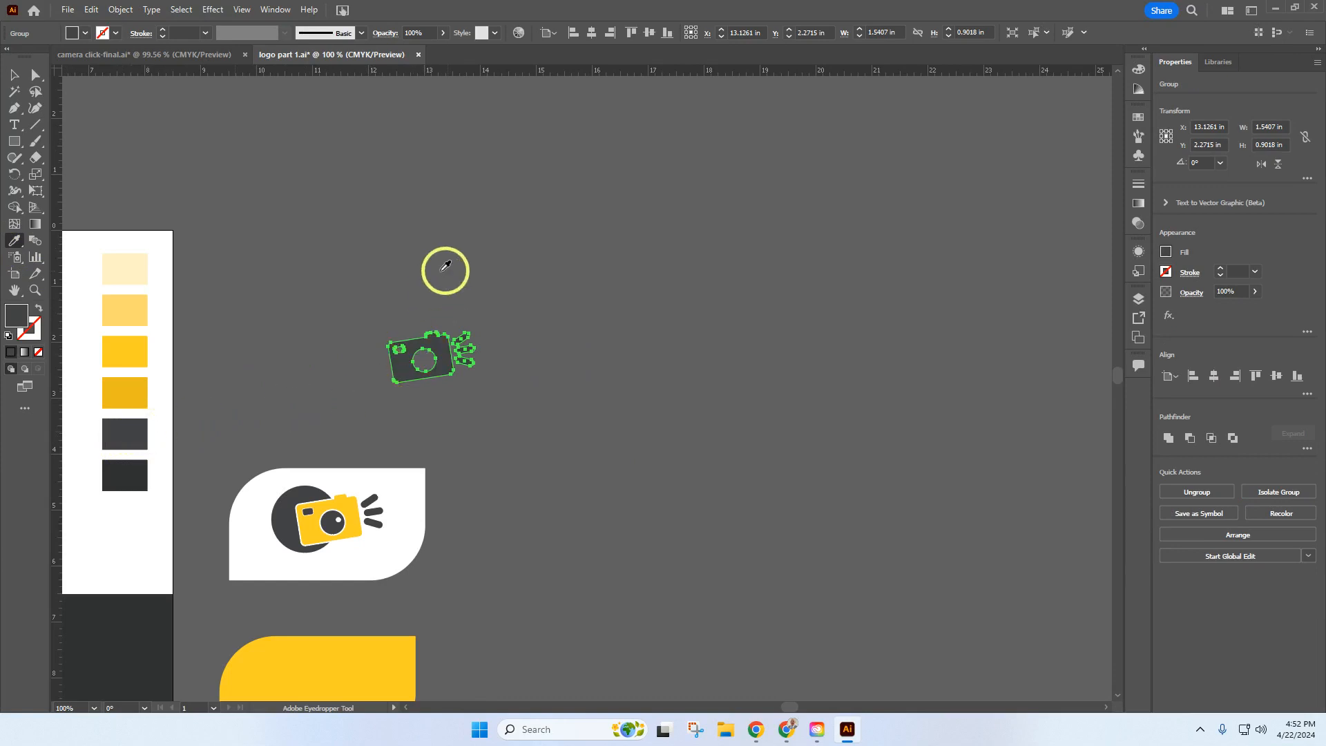
Set the simplified camera group's opacity to 30% and deselect it.
{"action": "left_click", "coordinate": [1242, 294]}
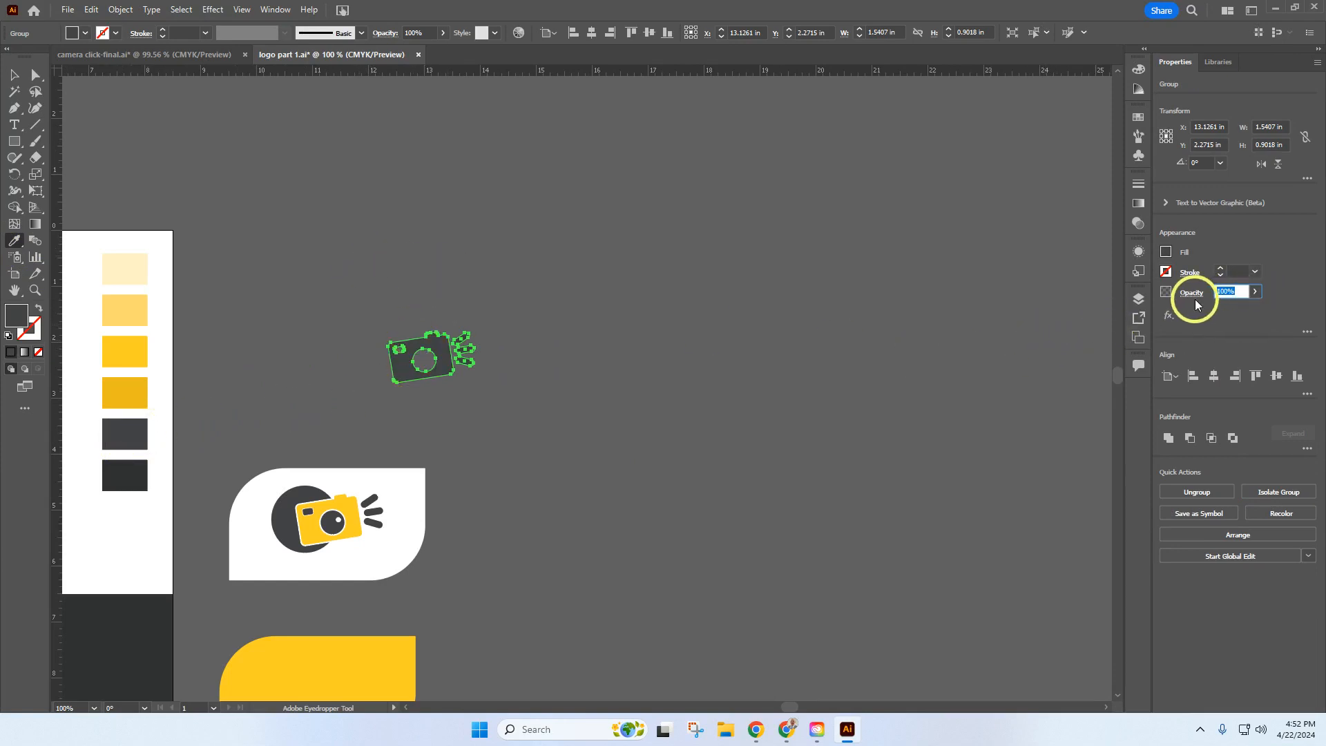
{"action": "type", "text": "3"}
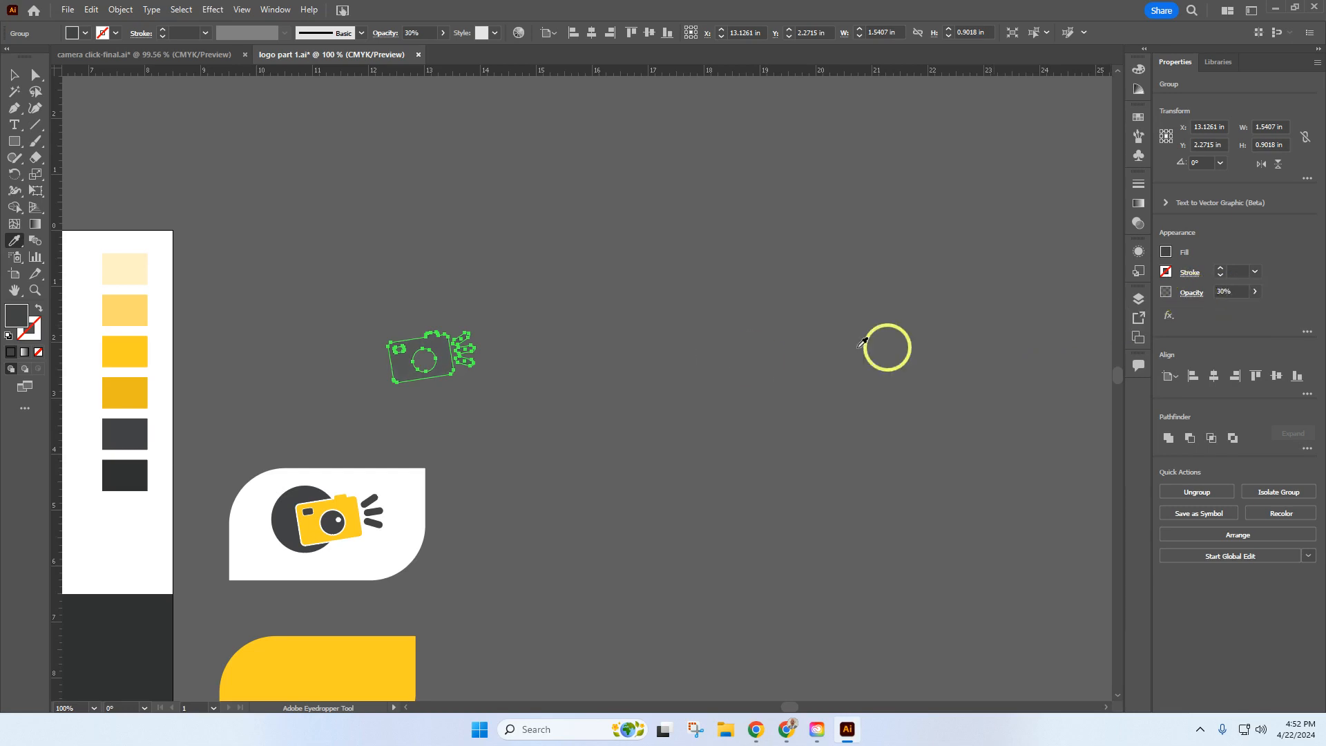
{"action": "left_click", "coordinate": [13, 72]}
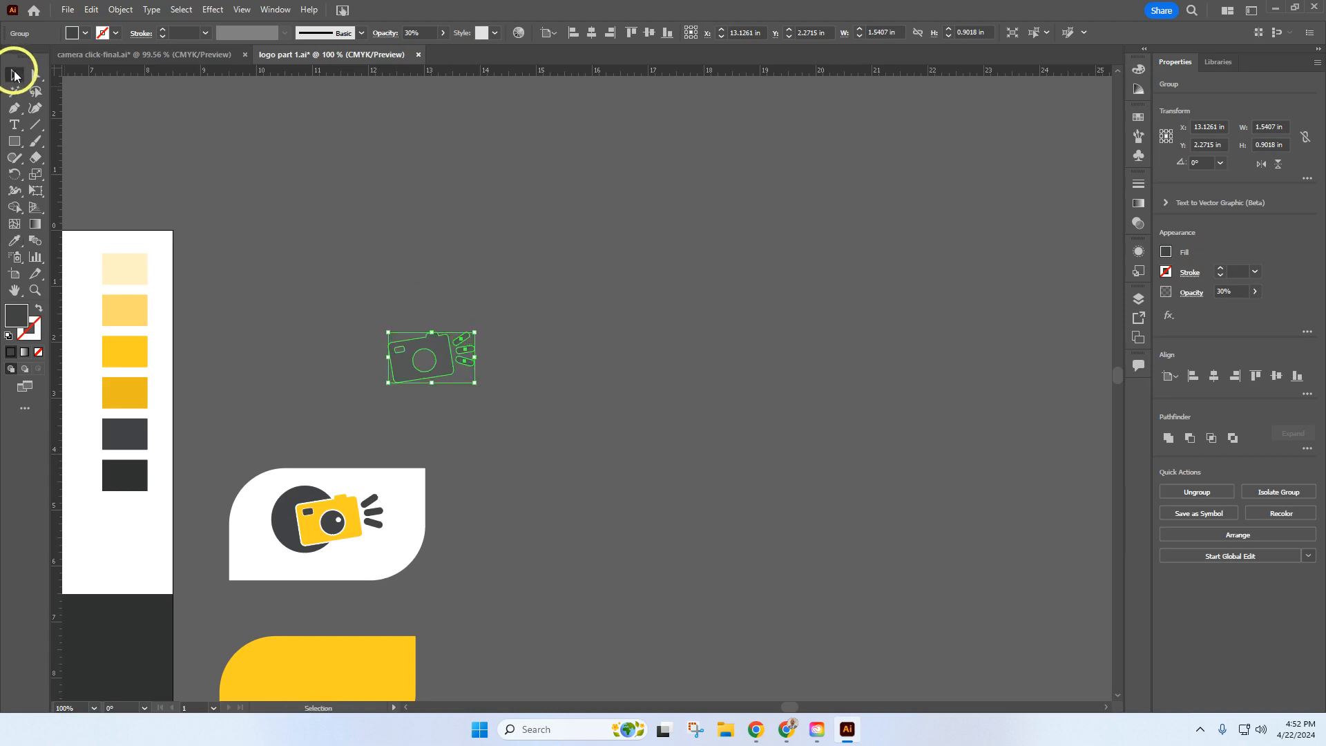
{"action": "left_click", "coordinate": [320, 283]}
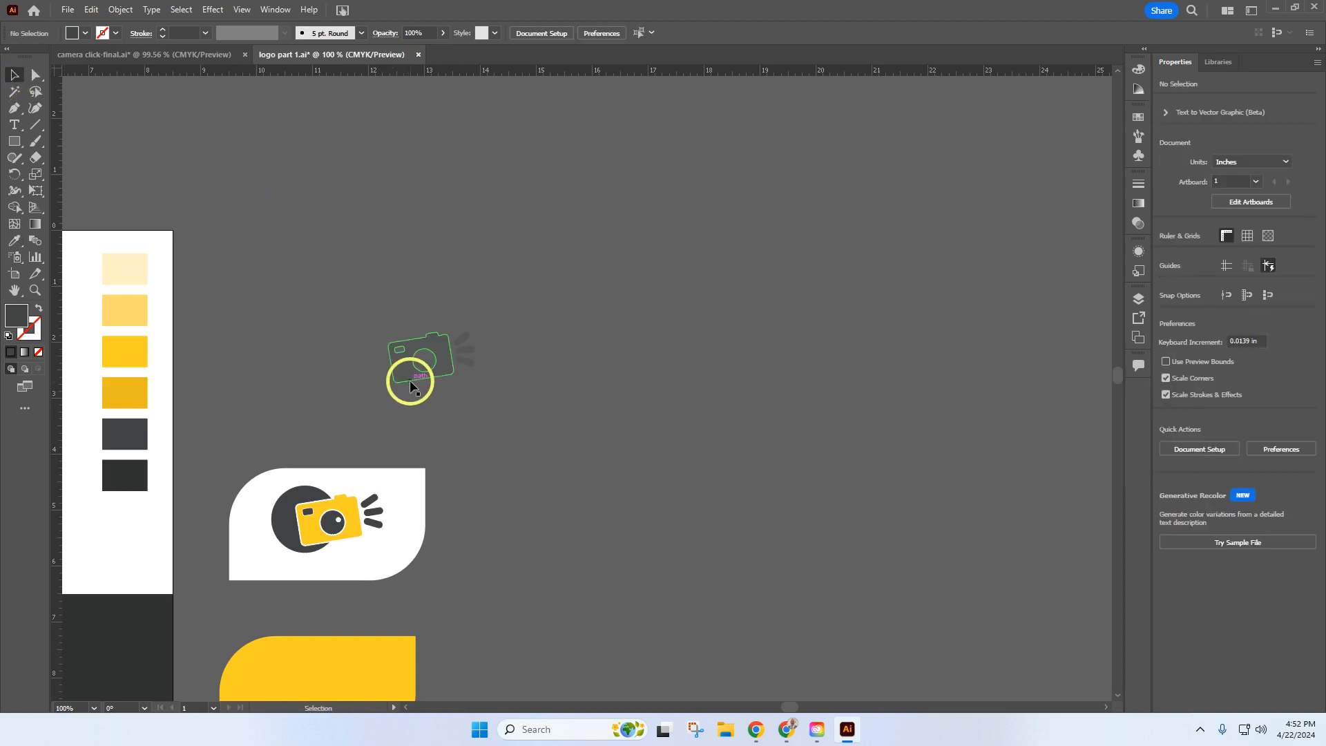
Scale the semi-transparent camera icon down to about 1.07 by 0.63 in and place it in the yellow card's upper right corner.
{"action": "scroll", "coordinate": [663, 448], "scroll_direction": "down", "scroll_amount": 3}
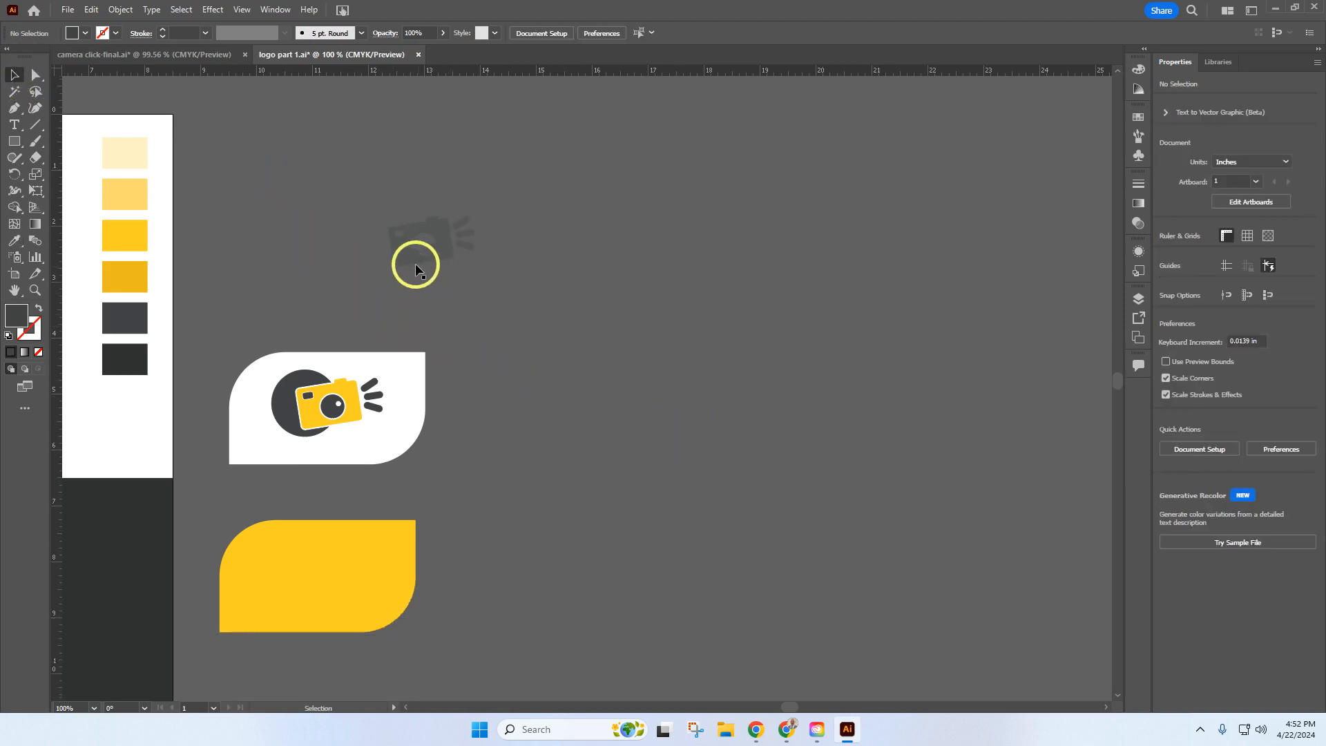
{"action": "left_click", "coordinate": [412, 266]}
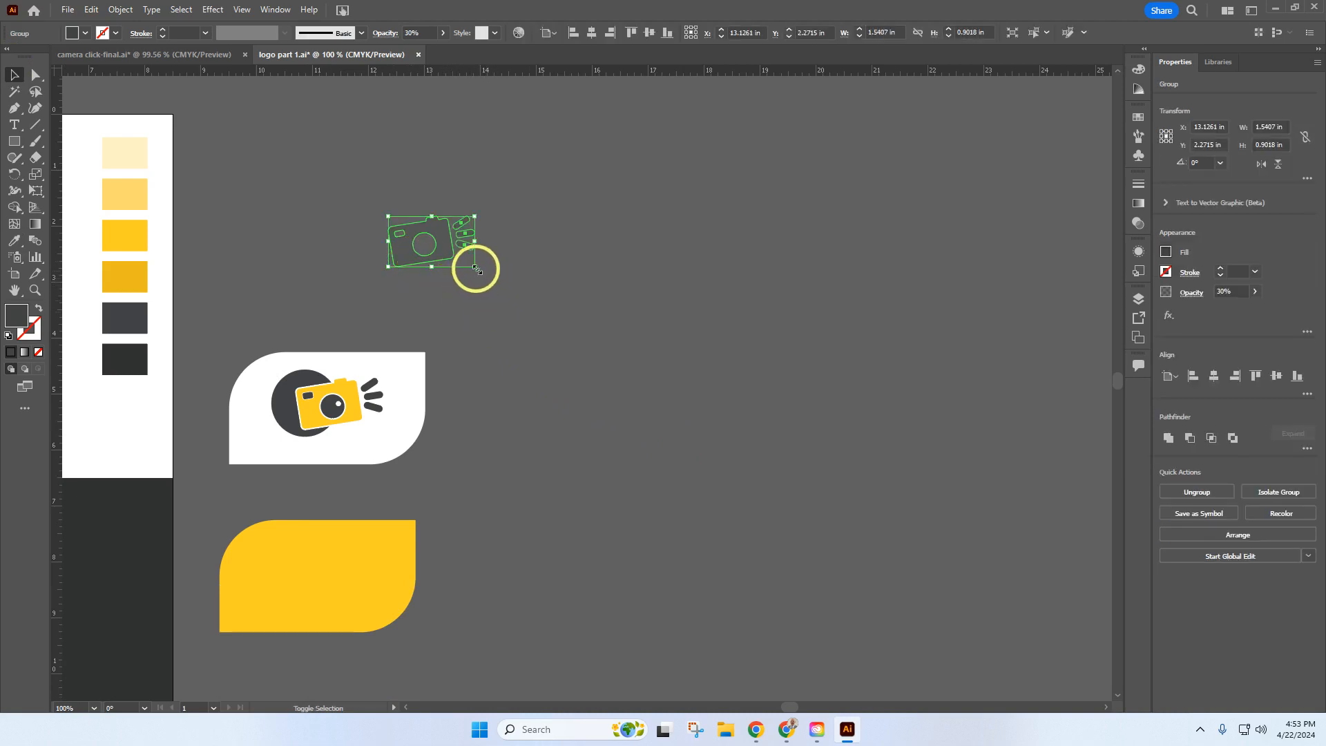
{"action": "left_click_drag", "start_coordinate": [475, 266], "coordinate": [375, 555]}
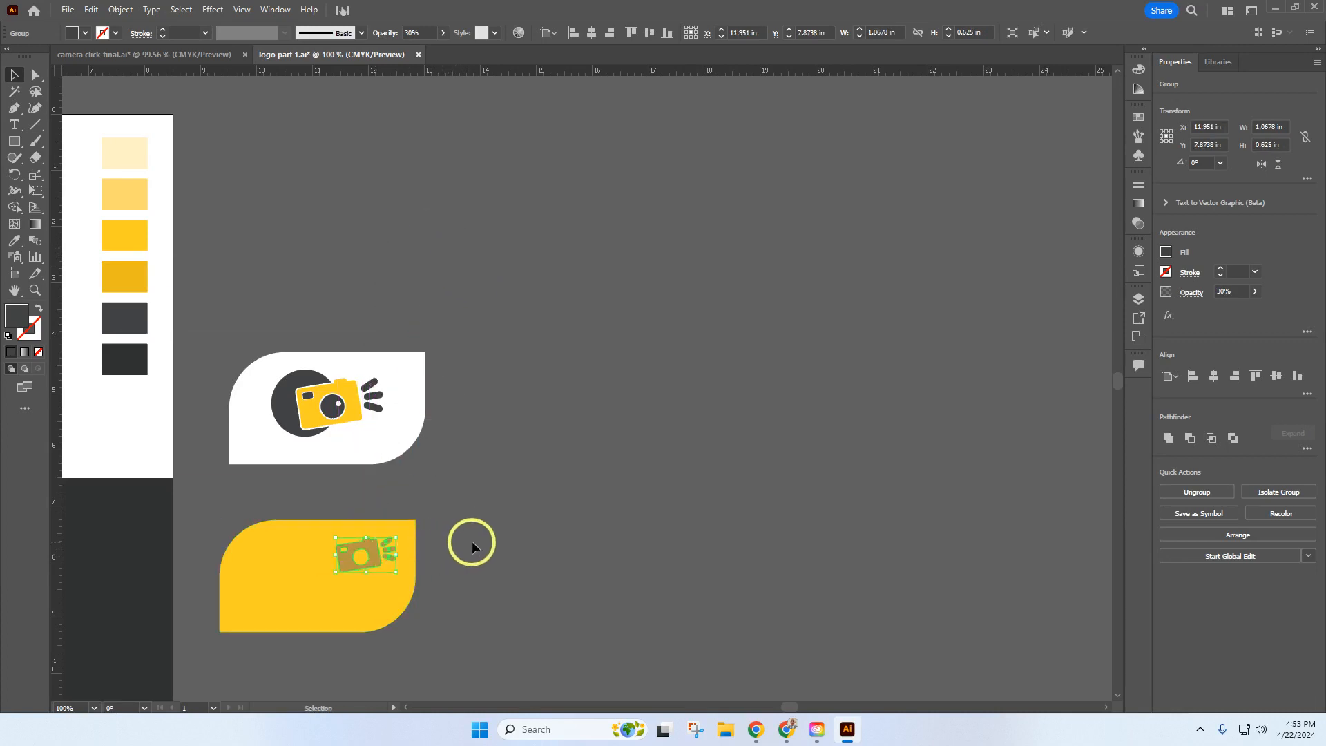
{"action": "left_click", "coordinate": [476, 540]}
Duplicate the CAMERA click lettering from the artboard, place the copy above the white card, and deselect it.
{"action": "scroll", "coordinate": [510, 482], "scroll_direction": "down", "scroll_amount": 6}
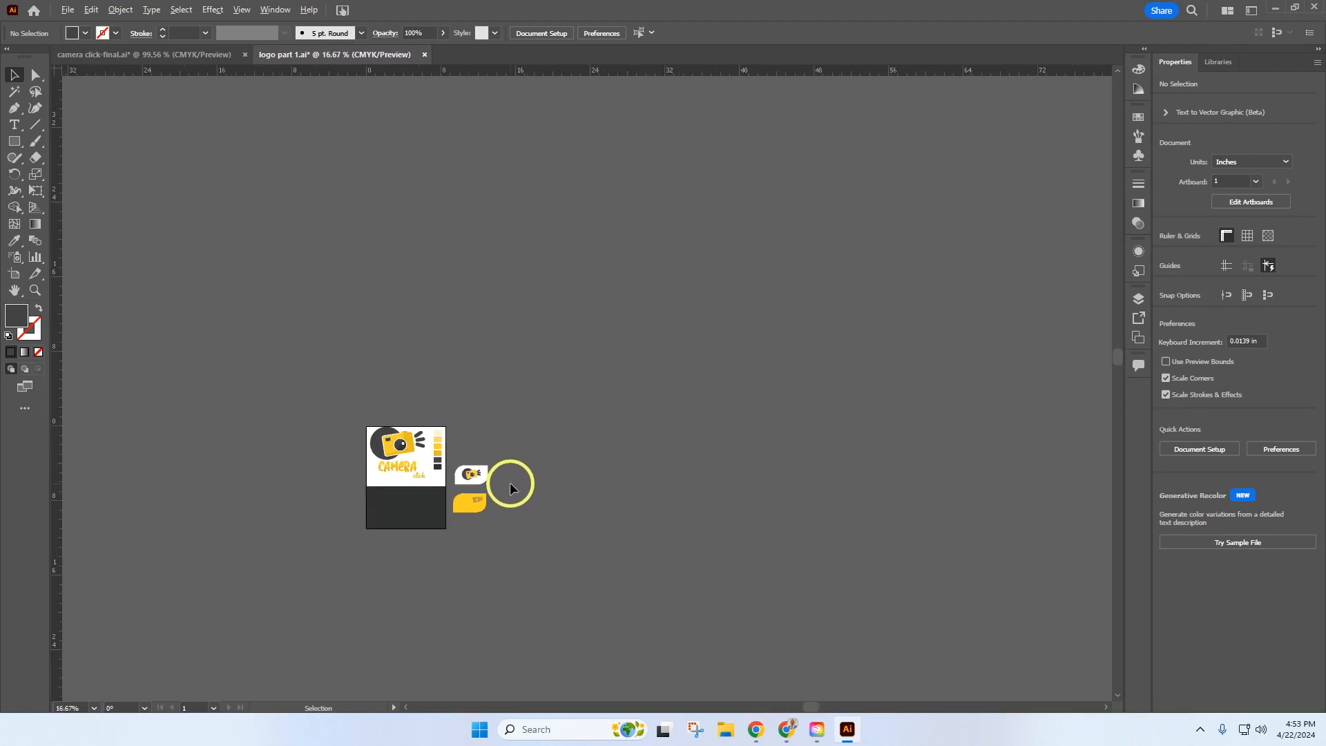
{"action": "scroll", "coordinate": [396, 475], "scroll_direction": "up", "scroll_amount": 4}
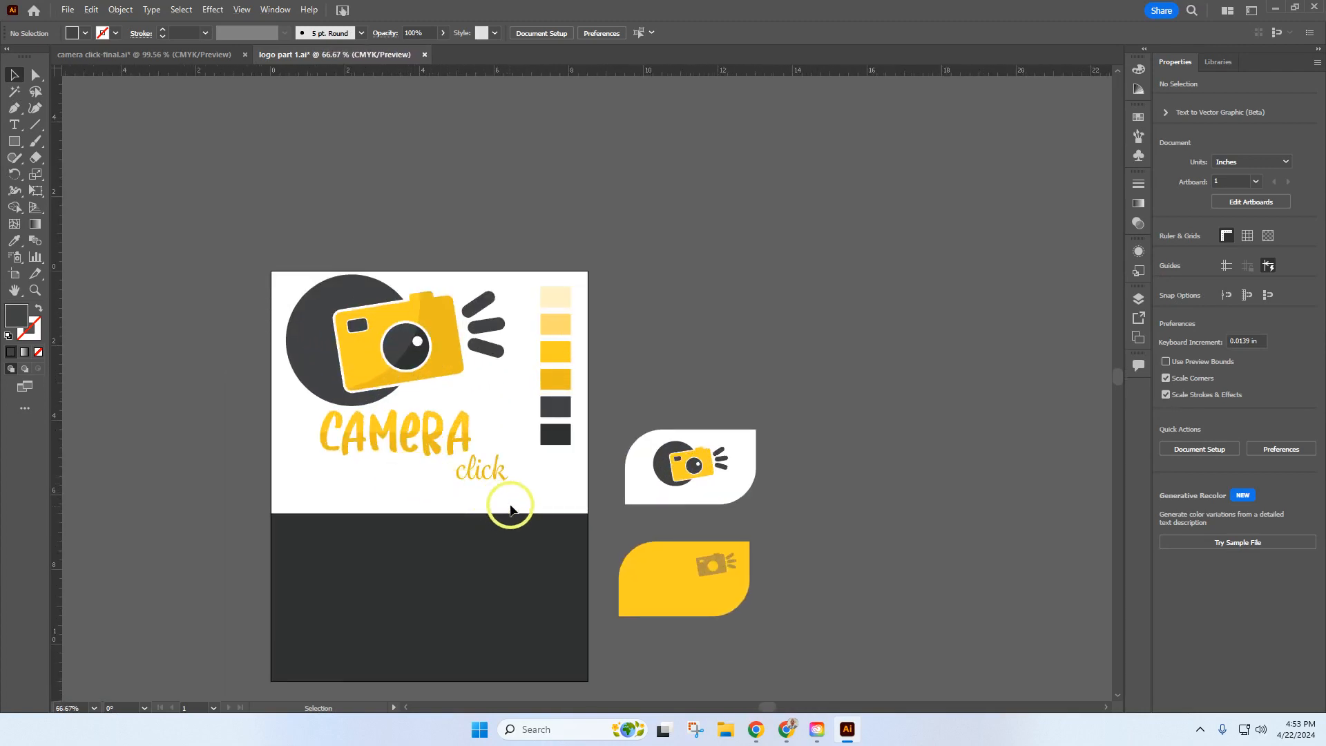
{"action": "left_click_drag", "start_coordinate": [517, 491], "coordinate": [422, 458]}
{"action": "left_click_drag", "start_coordinate": [312, 419], "coordinate": [313, 418]}
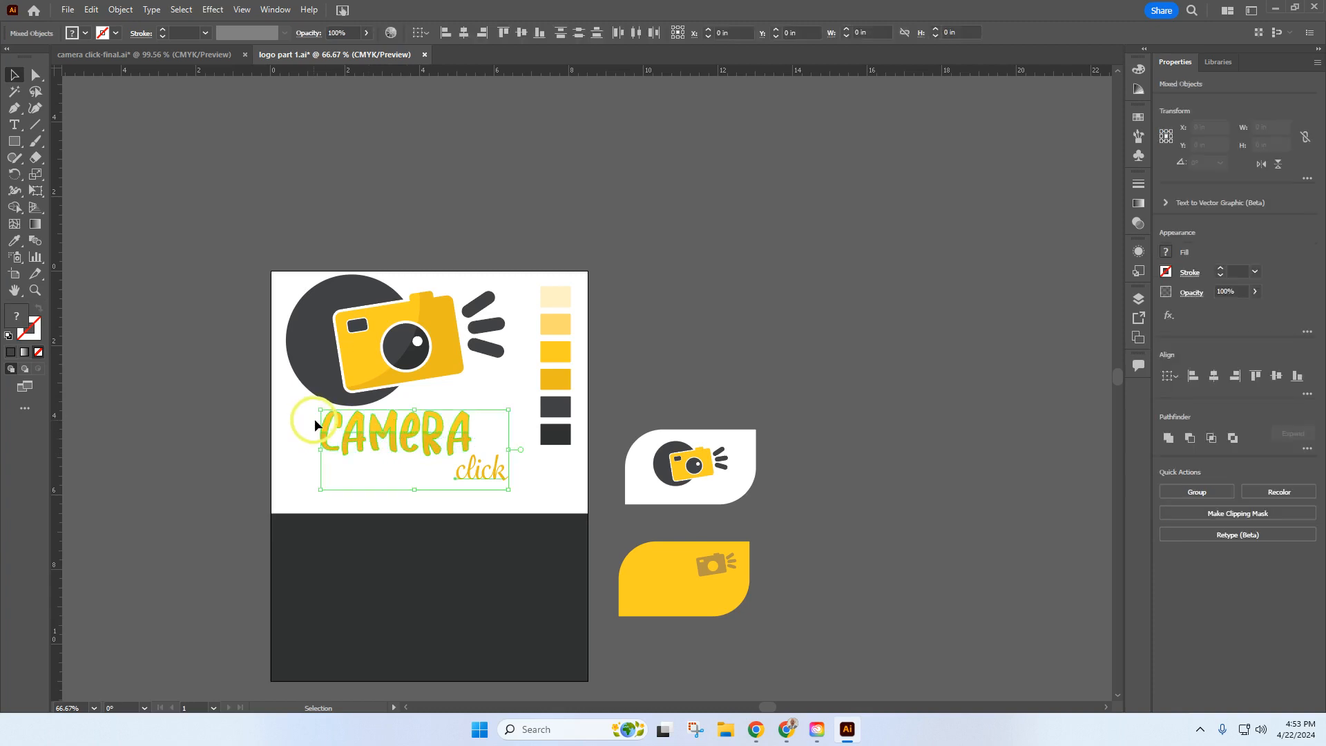
{"action": "left_click", "coordinate": [91, 10]}
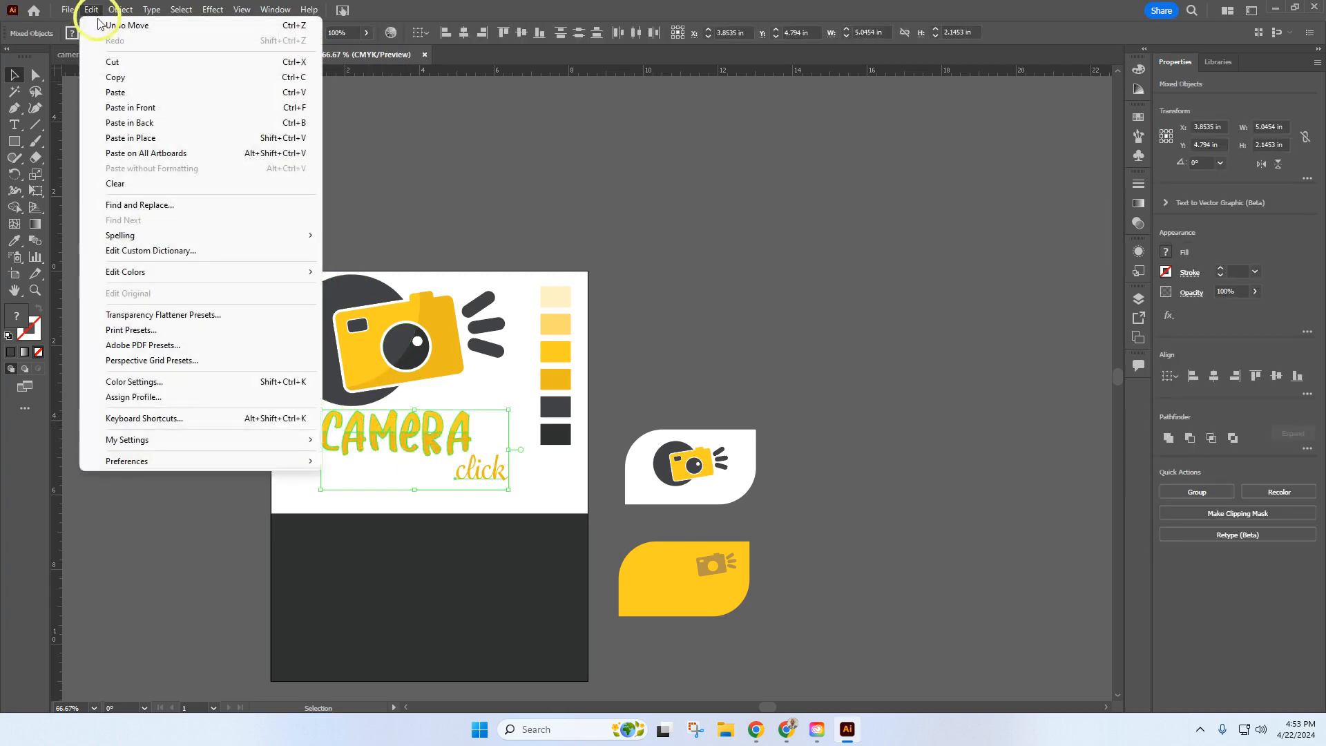
{"action": "left_click", "coordinate": [116, 77]}
{"action": "left_click", "coordinate": [91, 10]}
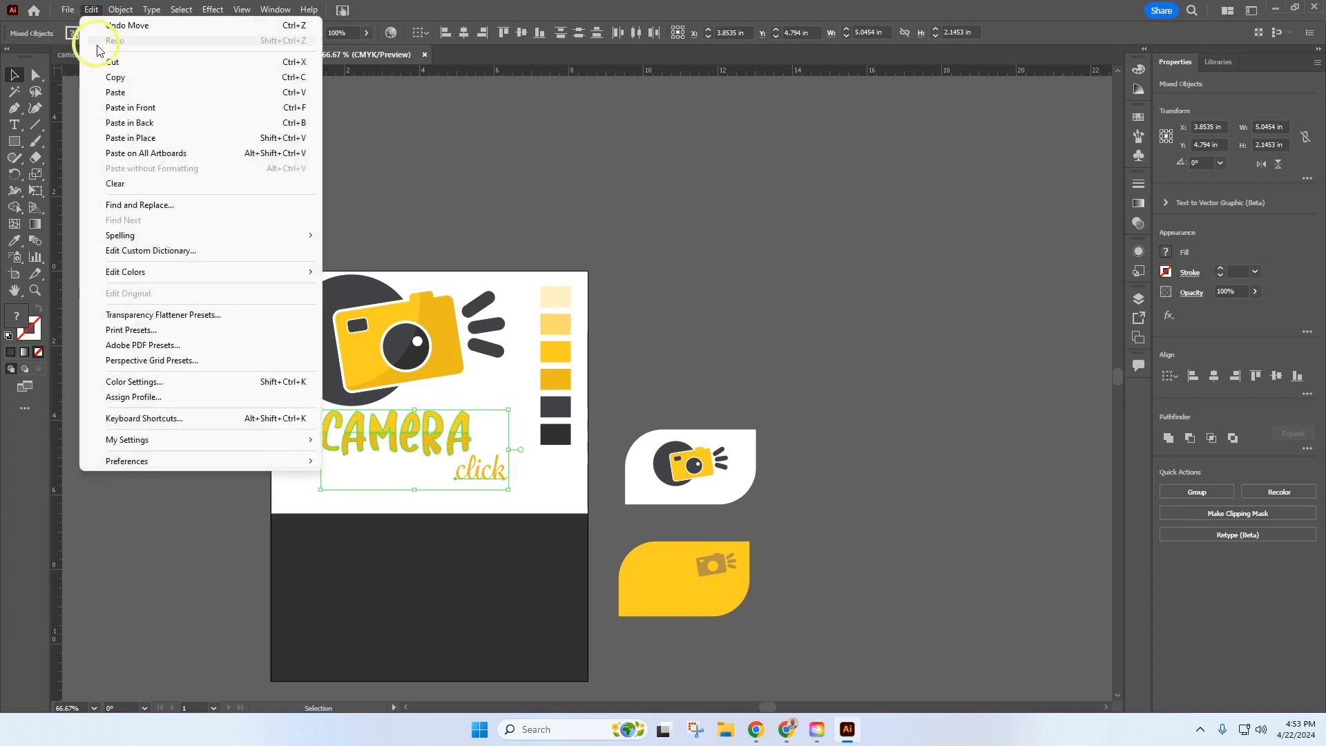
{"action": "left_click", "coordinate": [128, 93]}
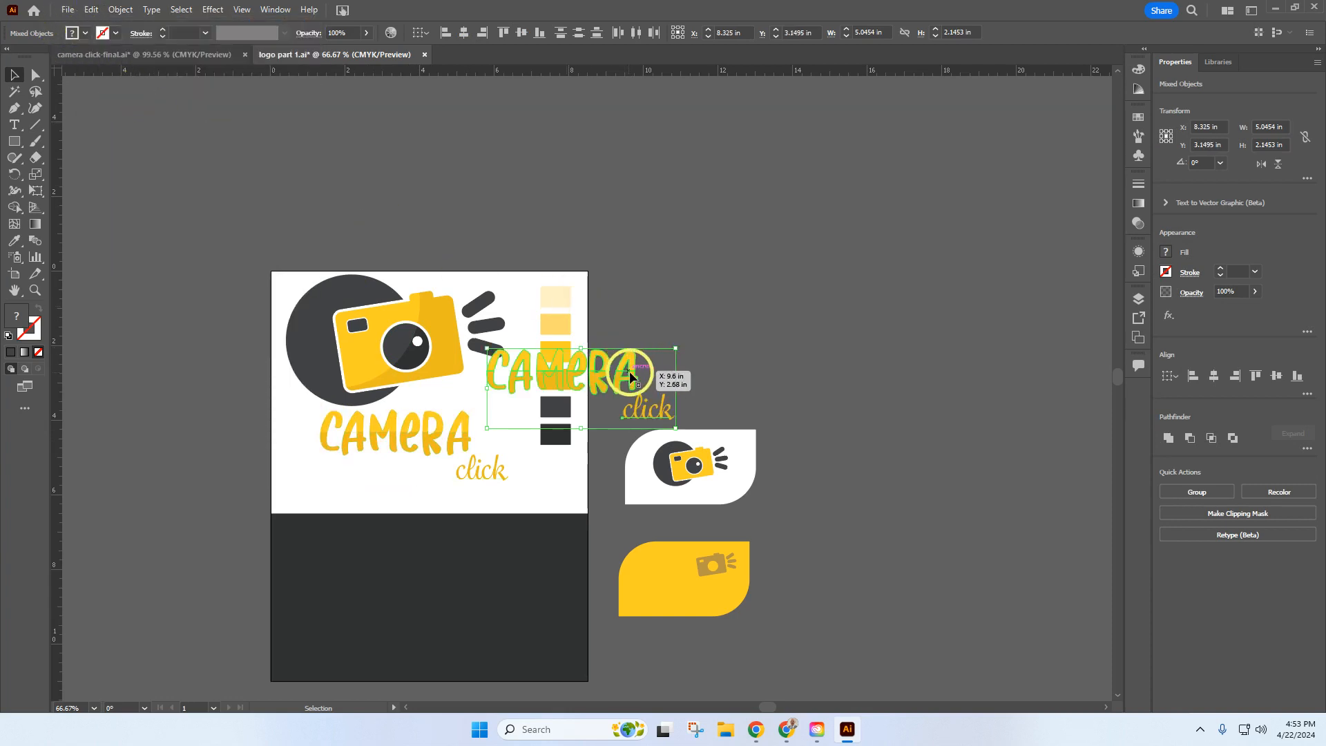
{"action": "left_click_drag", "start_coordinate": [632, 379], "coordinate": [777, 313]}
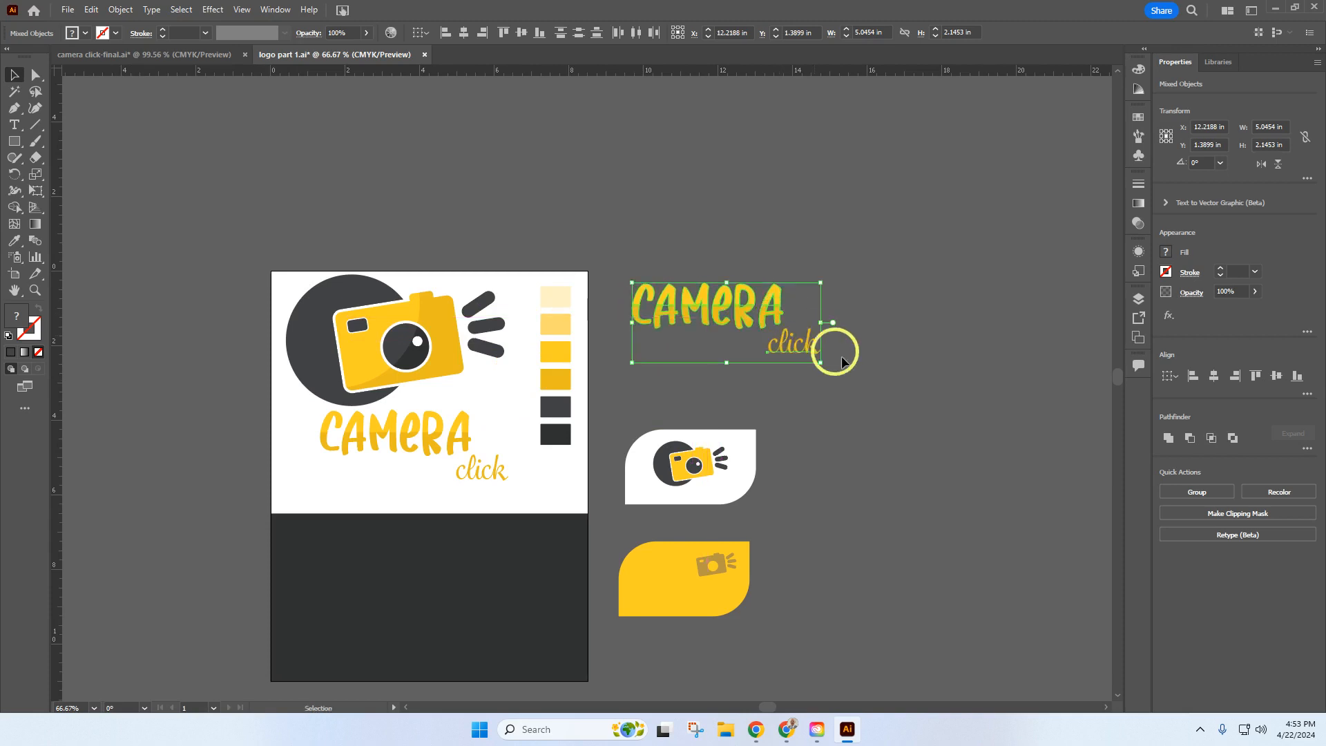
{"action": "left_click", "coordinate": [873, 379]}
Fill the copied "click" text with the lighter dark grey palette swatch using the Eyedropper and set its opacity to 30%.
{"action": "left_click", "coordinate": [805, 348]}
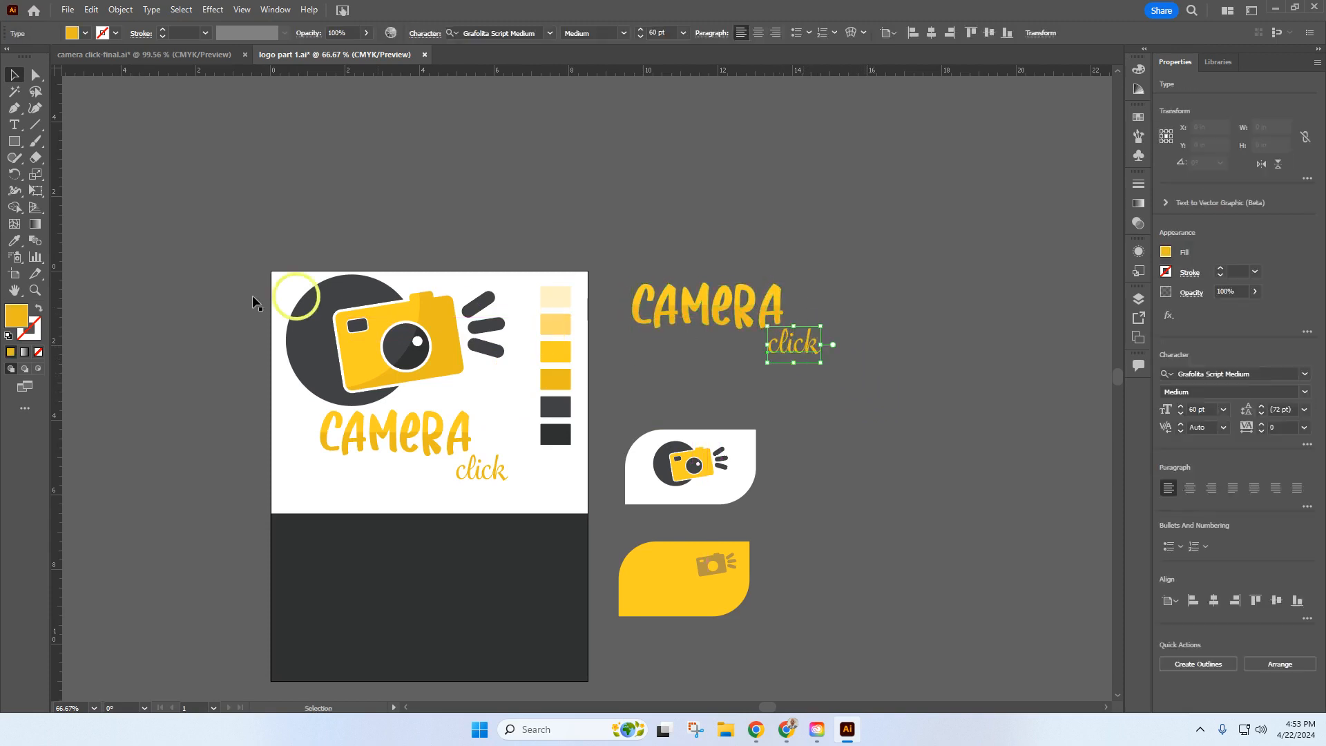
{"action": "left_click", "coordinate": [13, 240]}
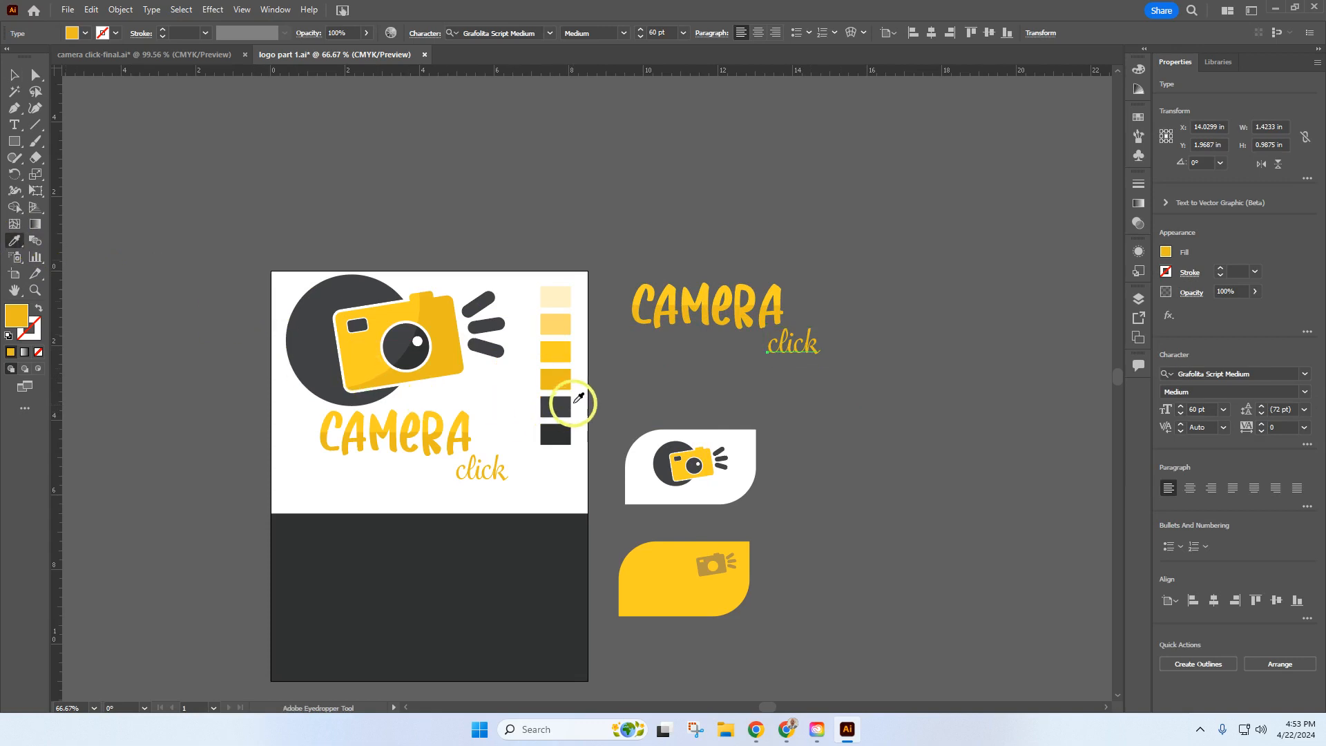
{"action": "left_click", "coordinate": [555, 407]}
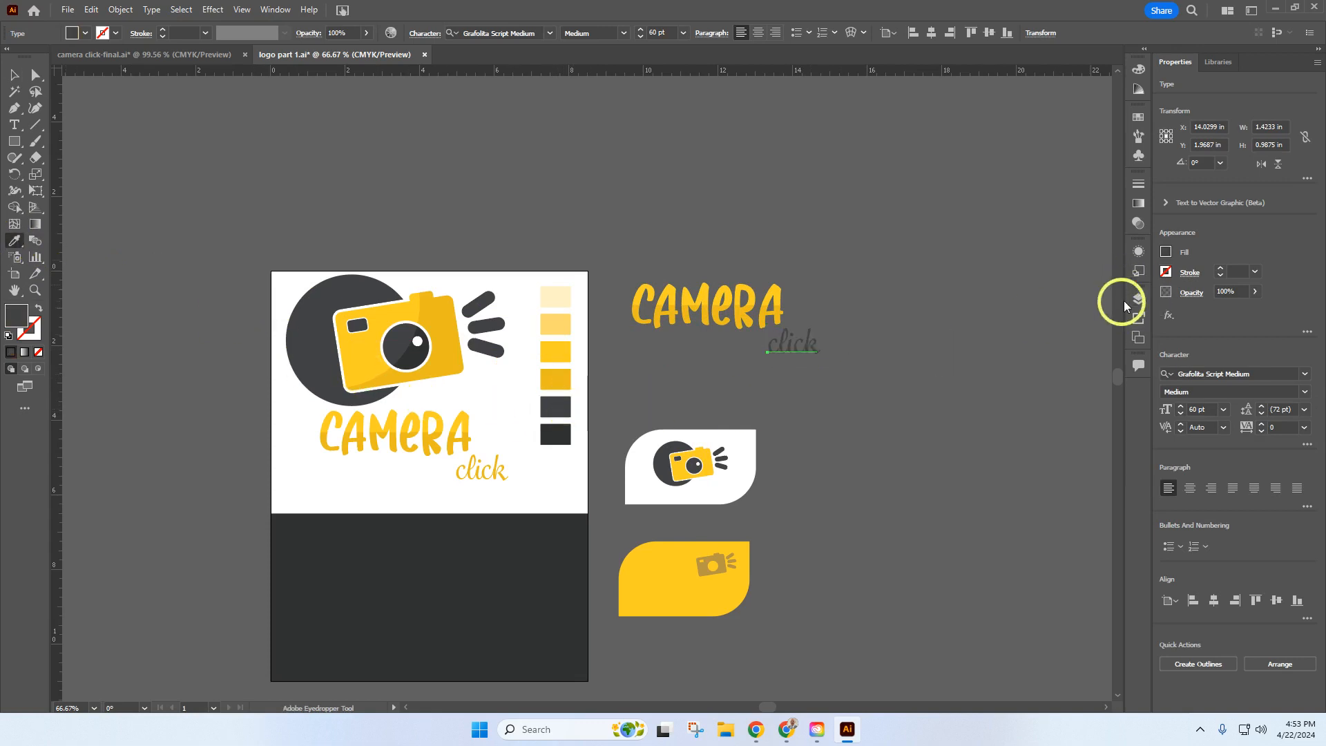
{"action": "left_click", "coordinate": [1236, 292]}
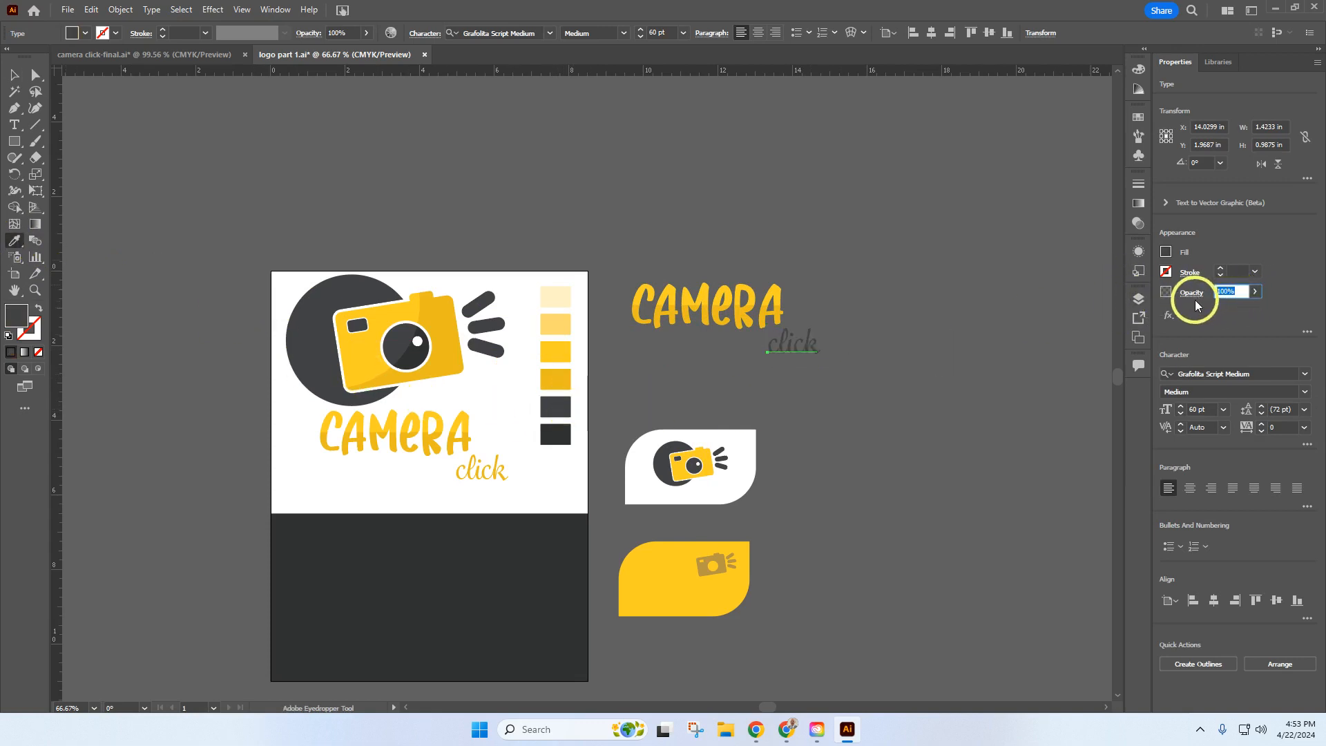
{"action": "type", "text": "30"}
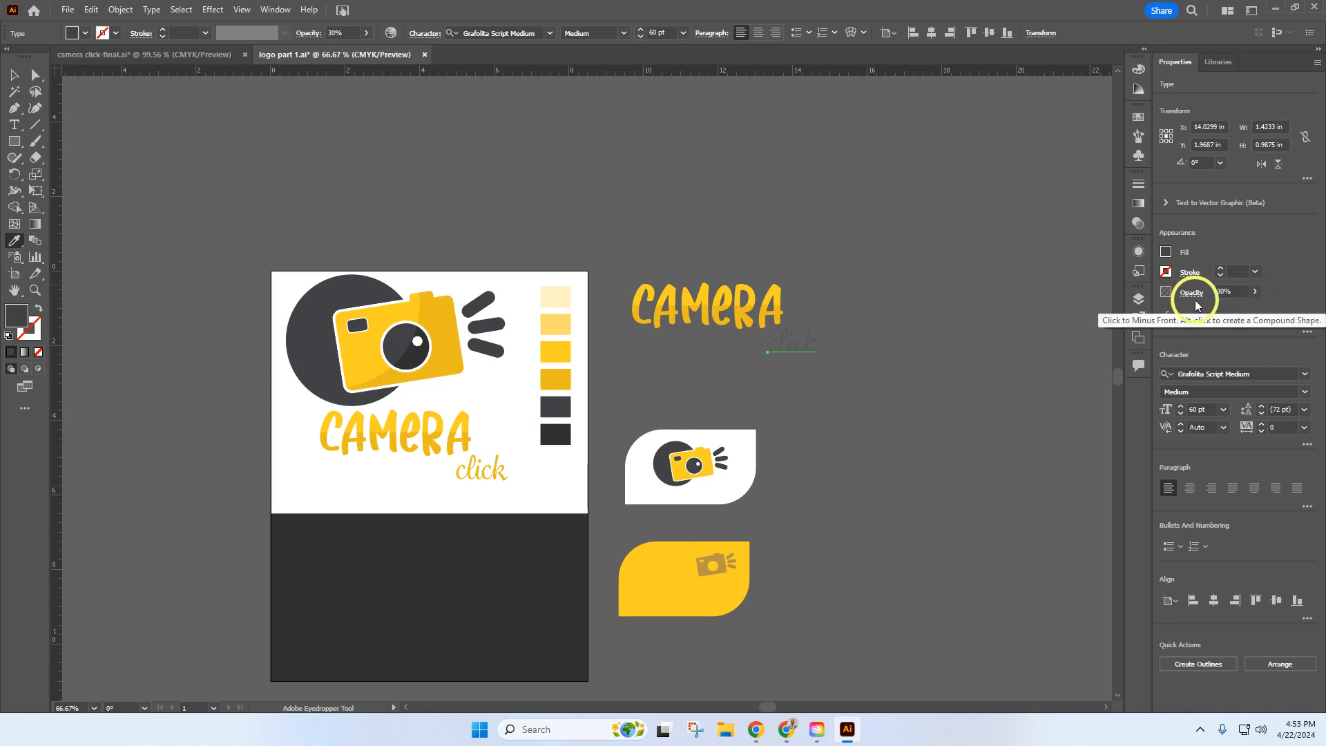
Fill the upper halves of the copied CAMERA letters with the palest cream palette swatch using Direct Selection and the Eyedropper.
{"action": "left_click", "coordinate": [35, 75]}
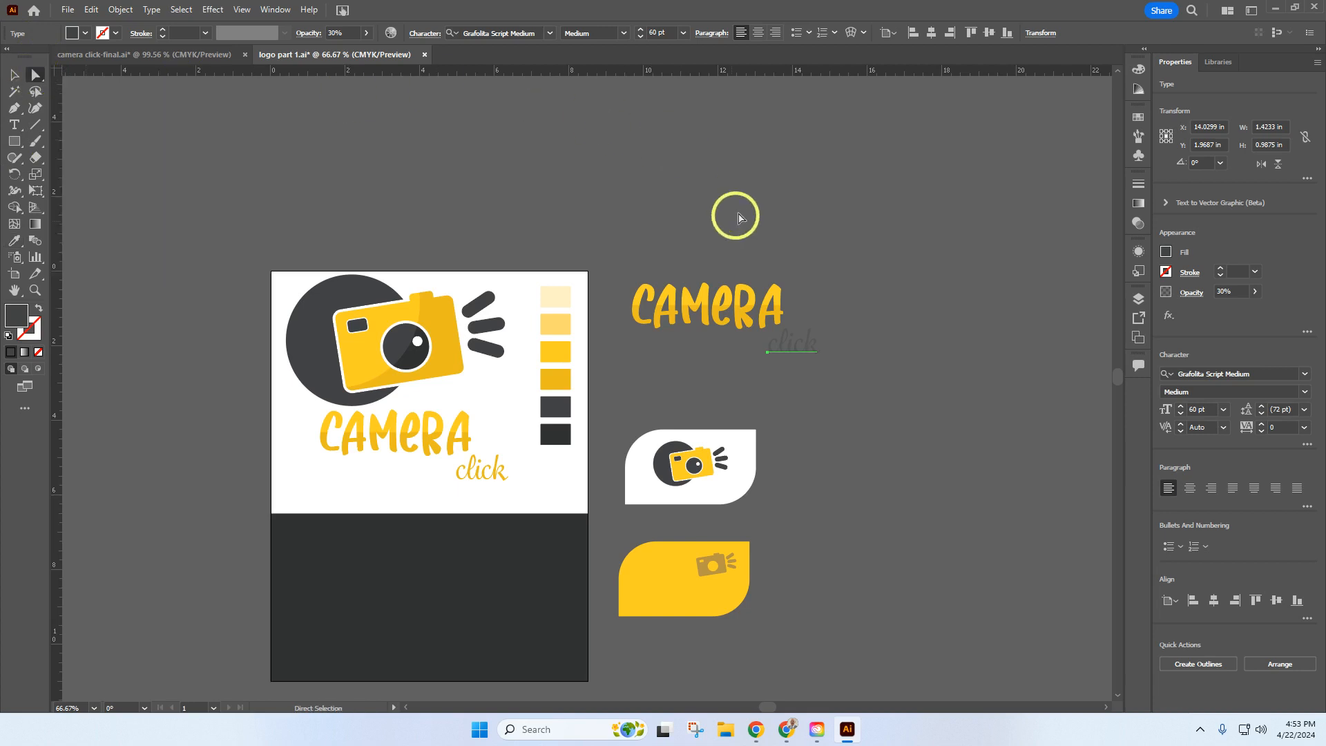
{"action": "scroll", "coordinate": [808, 293], "scroll_direction": "up", "scroll_amount": 3, "text": "alt"}
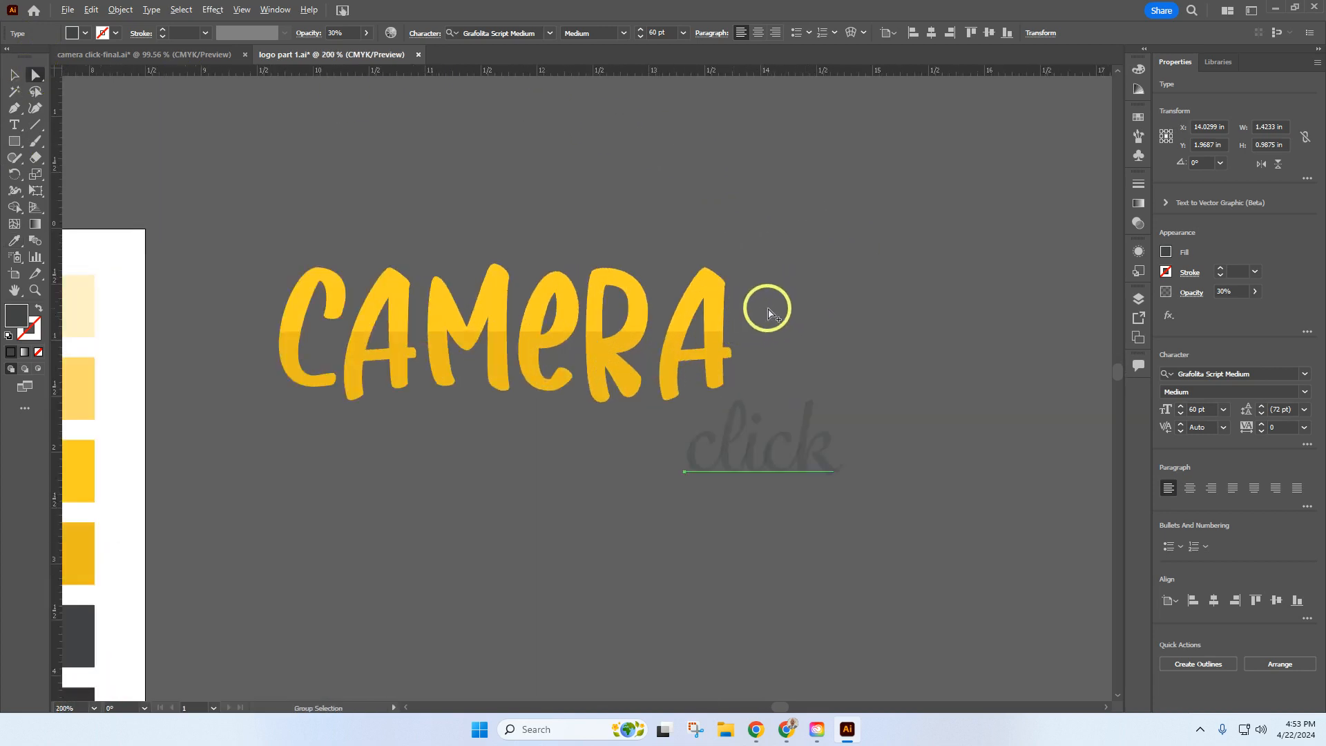
{"action": "left_click_drag", "start_coordinate": [767, 302], "coordinate": [265, 246]}
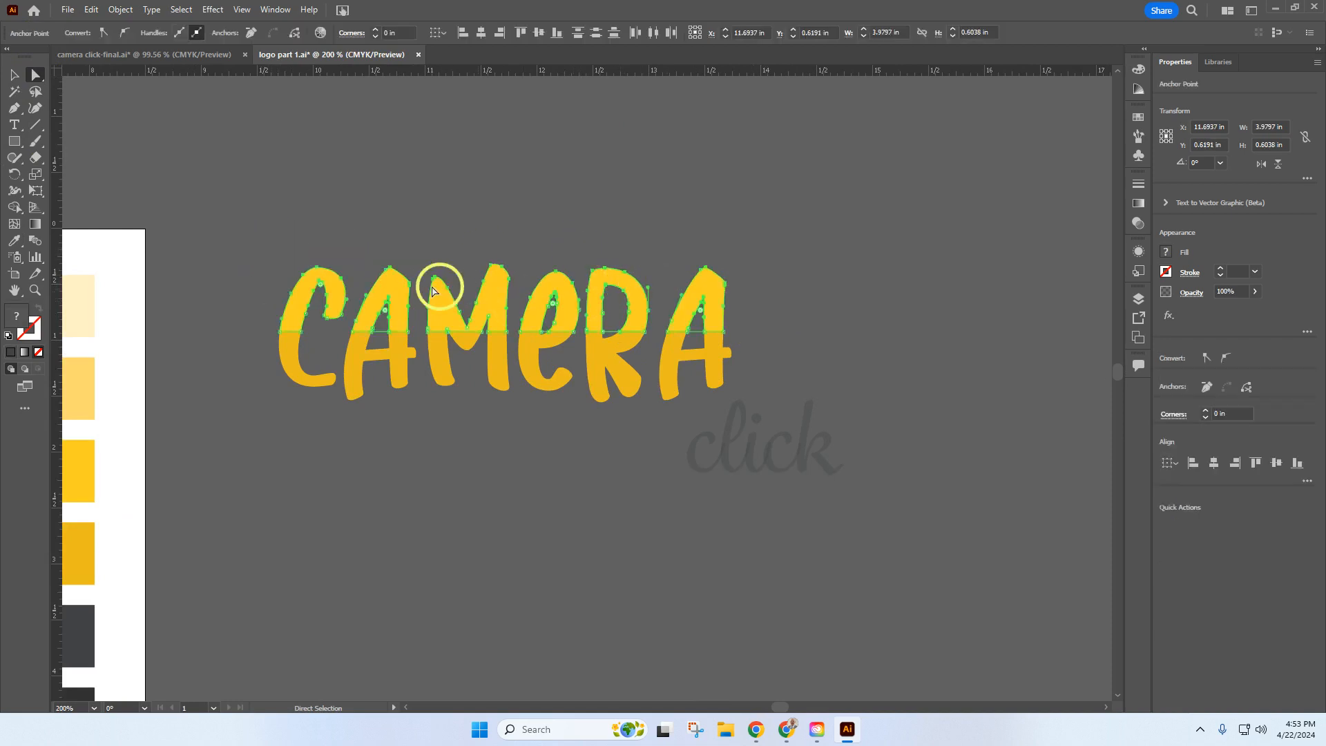
{"action": "left_click", "coordinate": [19, 245]}
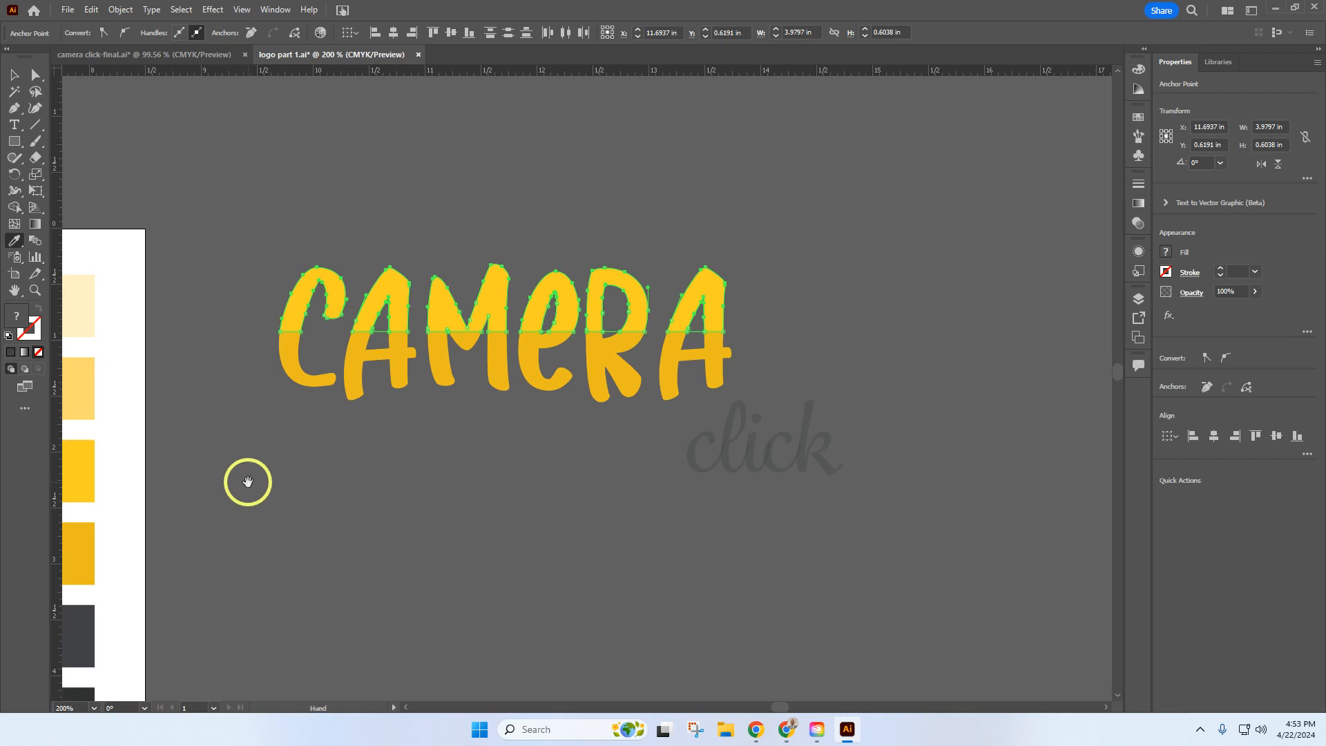
{"action": "left_click_drag", "start_coordinate": [240, 479], "coordinate": [472, 452]}
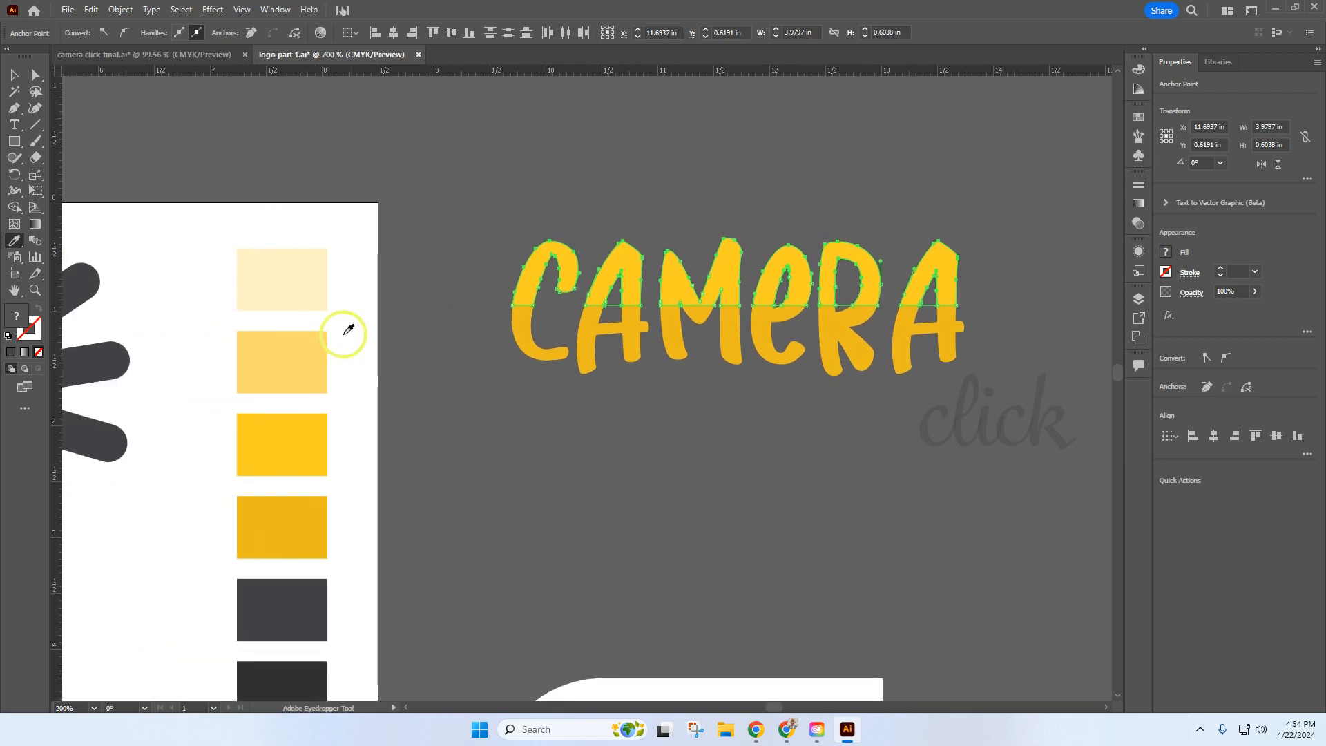
{"action": "left_click", "coordinate": [298, 278]}
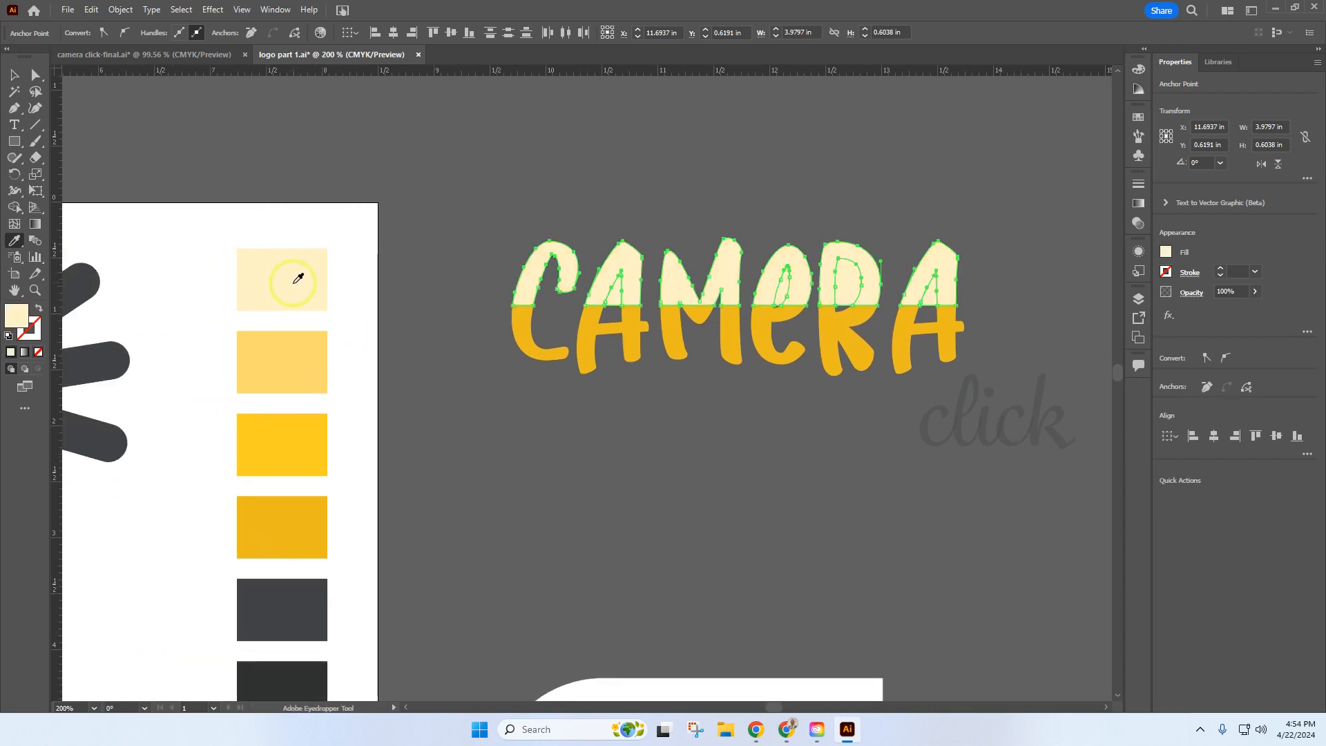
Delete the cream-filled pieces inside the letter openings in the upper half of the copied CAMERA lettering.
{"action": "left_click", "coordinate": [19, 73]}
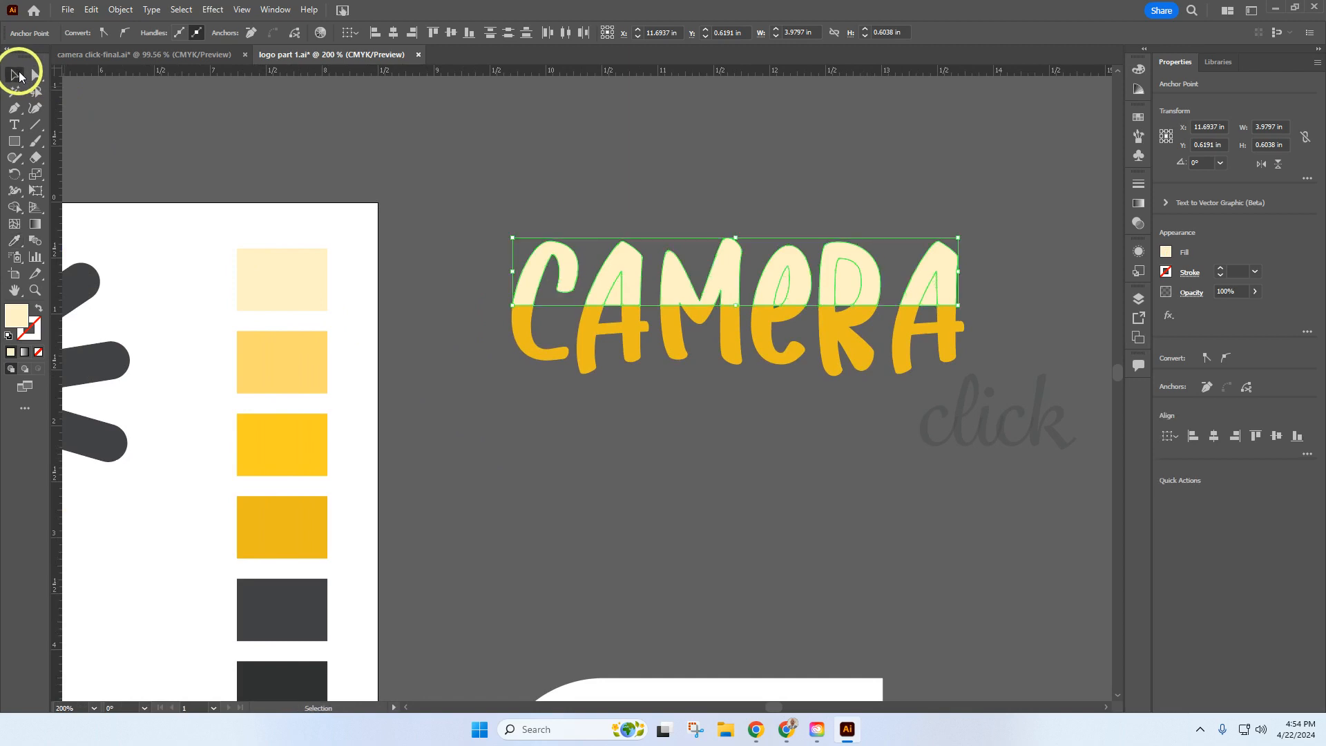
{"action": "left_click", "coordinate": [646, 211]}
{"action": "left_click", "coordinate": [613, 306]}
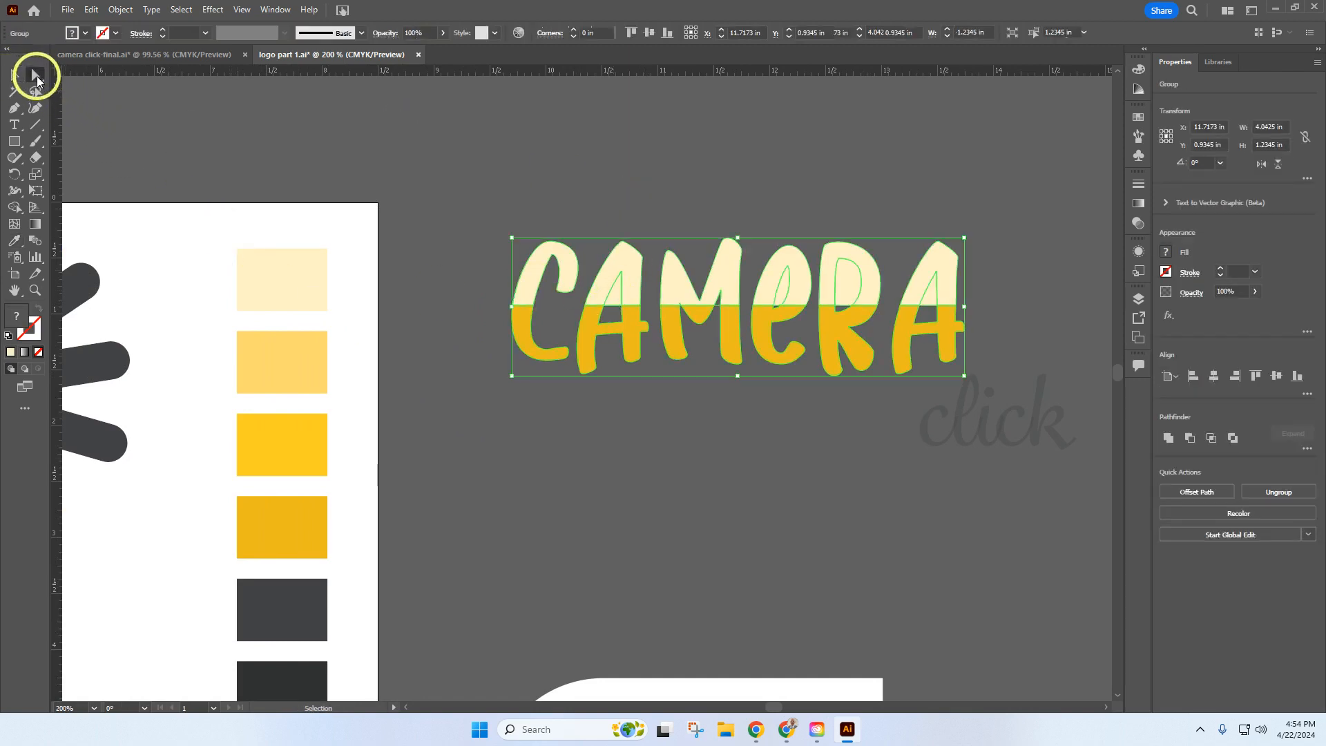
{"action": "left_click", "coordinate": [36, 76]}
{"action": "left_click", "coordinate": [515, 207]}
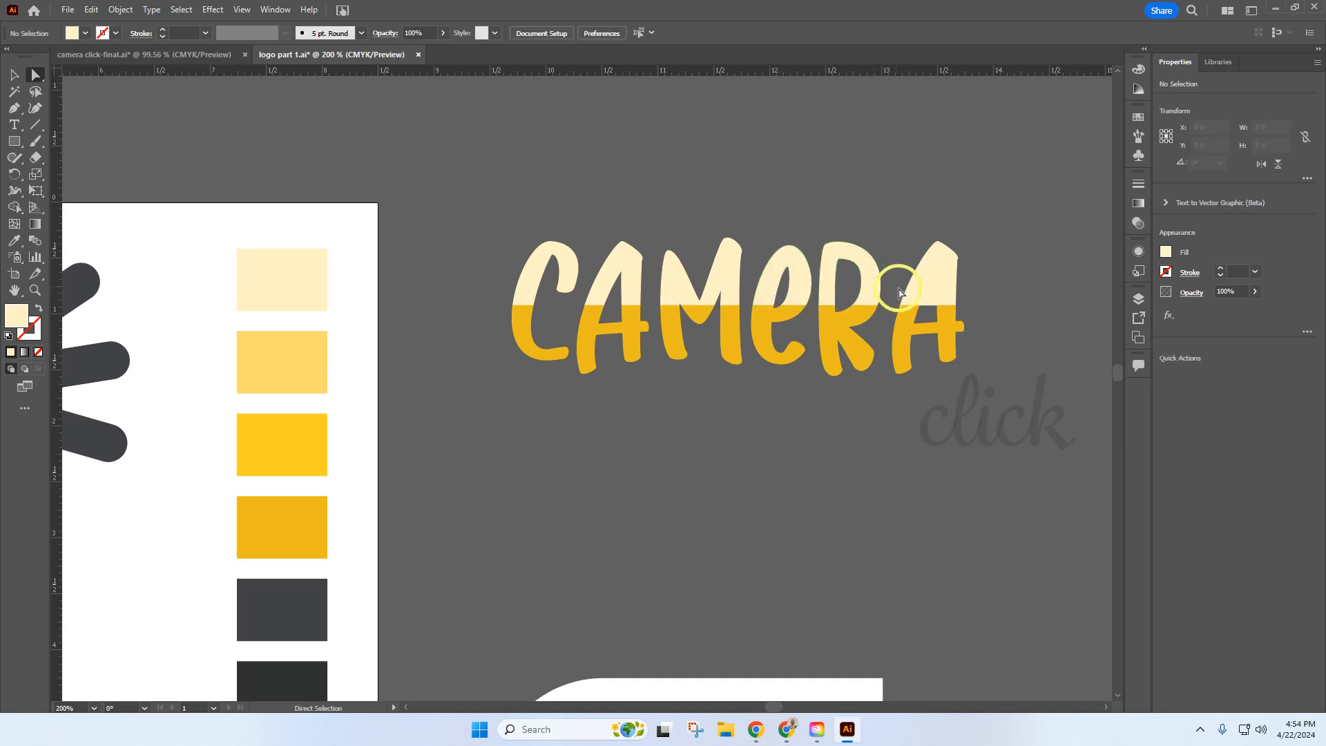
{"action": "left_click", "coordinate": [931, 300]}
{"action": "key", "text": "Delete"}
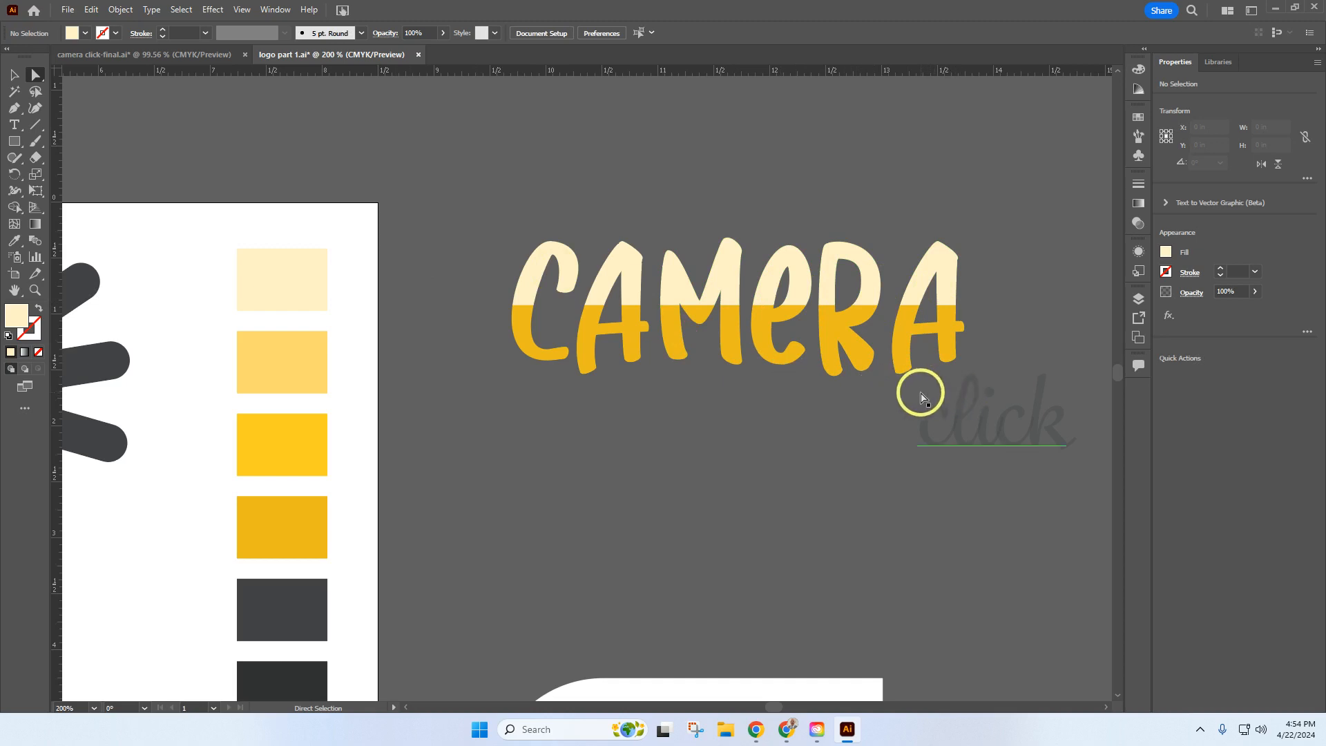
Move "click" clear of the copied CAMERA lettering and fill the letters' lower halves with the light yellow palette swatch.
{"action": "left_click_drag", "start_coordinate": [920, 382], "coordinate": [974, 408]}
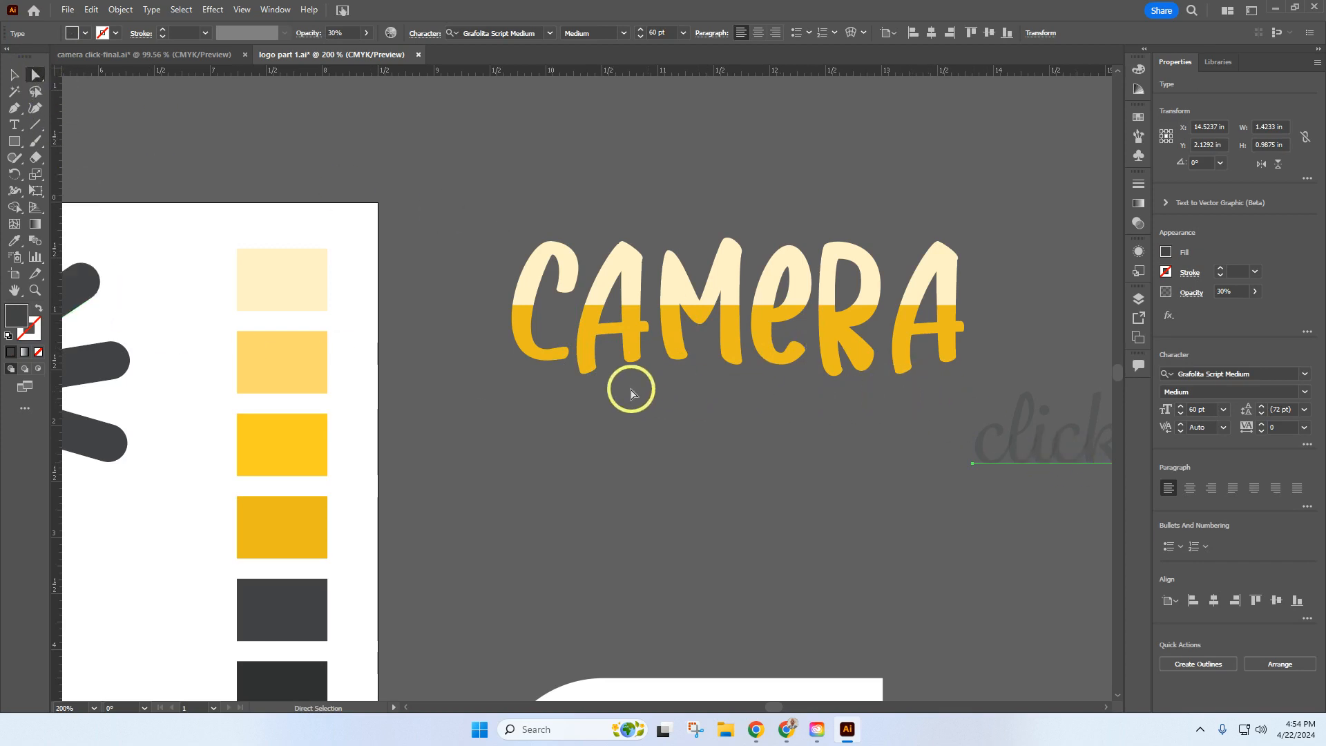
{"action": "left_click_drag", "start_coordinate": [493, 375], "coordinate": [1016, 329]}
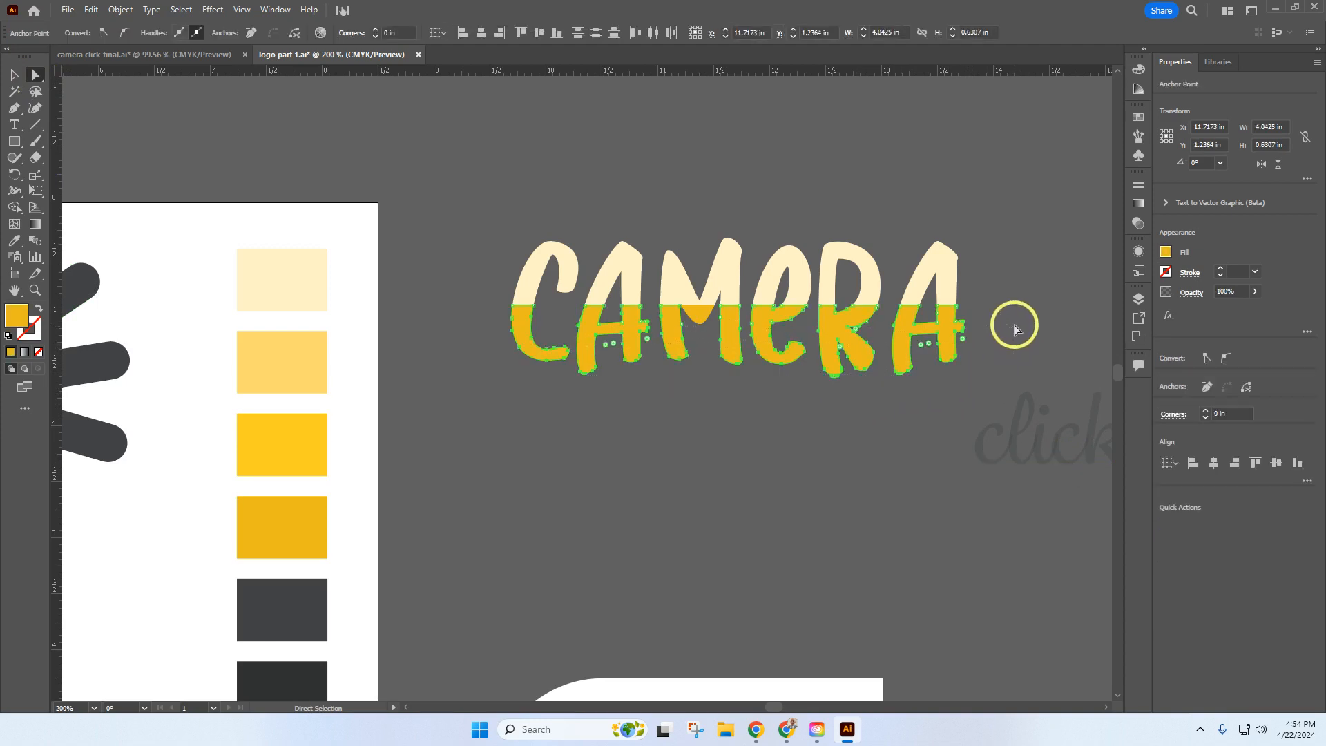
{"action": "left_click", "coordinate": [9, 246]}
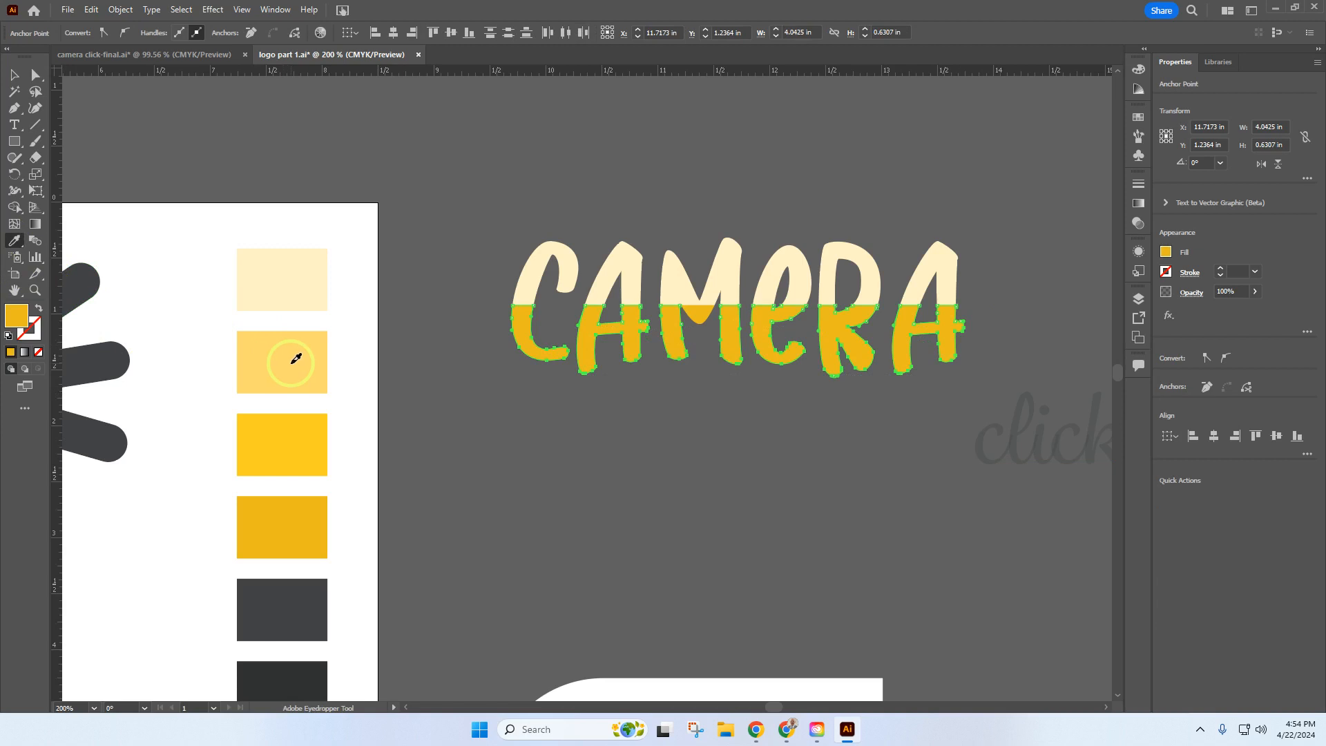
{"action": "left_click", "coordinate": [292, 362]}
Fill the small leftover wedge in the middle of the M with the same light yellow swatch and deselect it.
{"action": "left_click", "coordinate": [38, 94]}
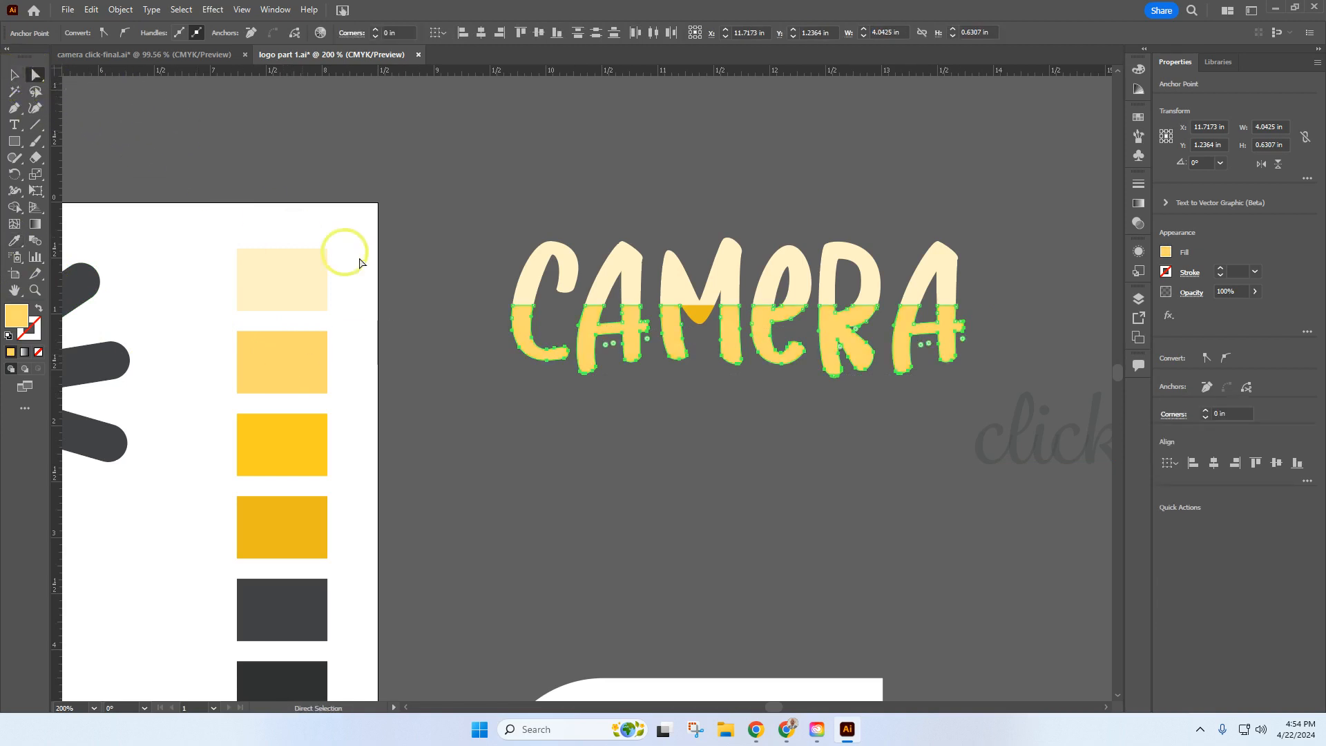
{"action": "left_click", "coordinate": [696, 314]}
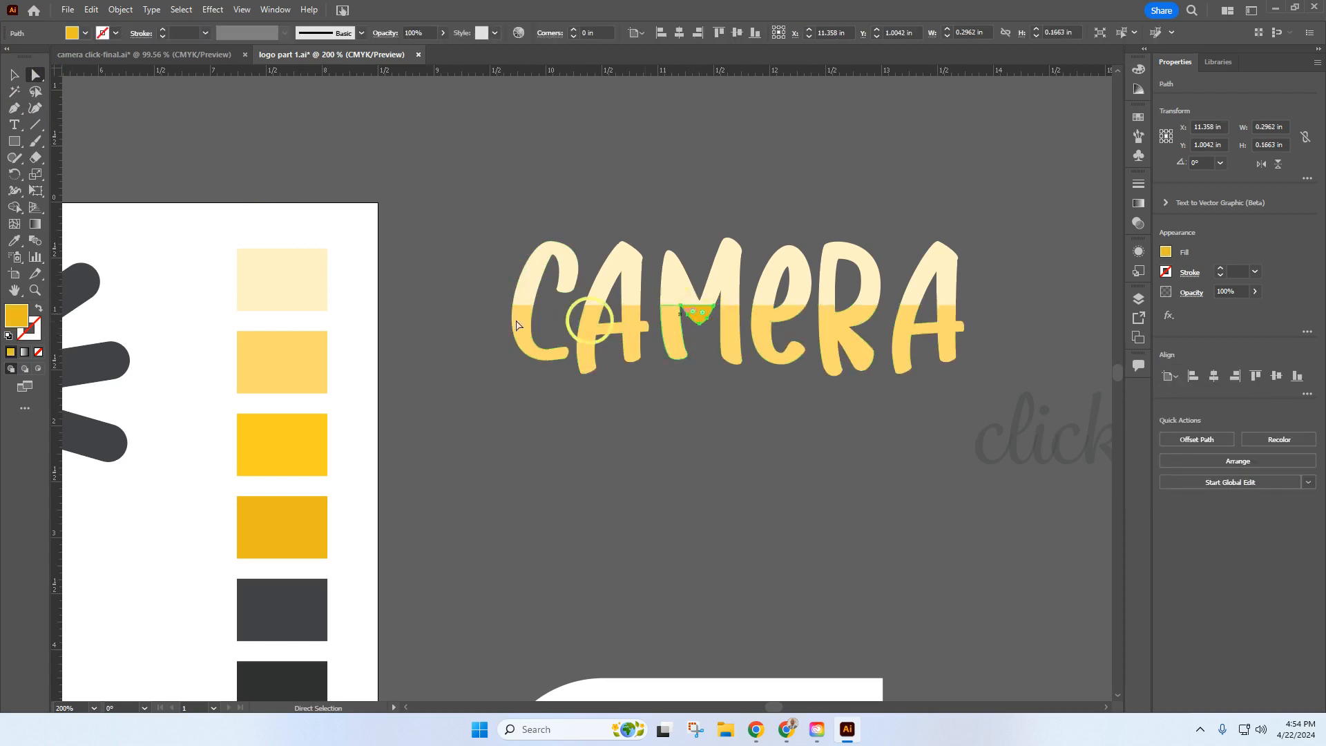
{"action": "left_click", "coordinate": [14, 240]}
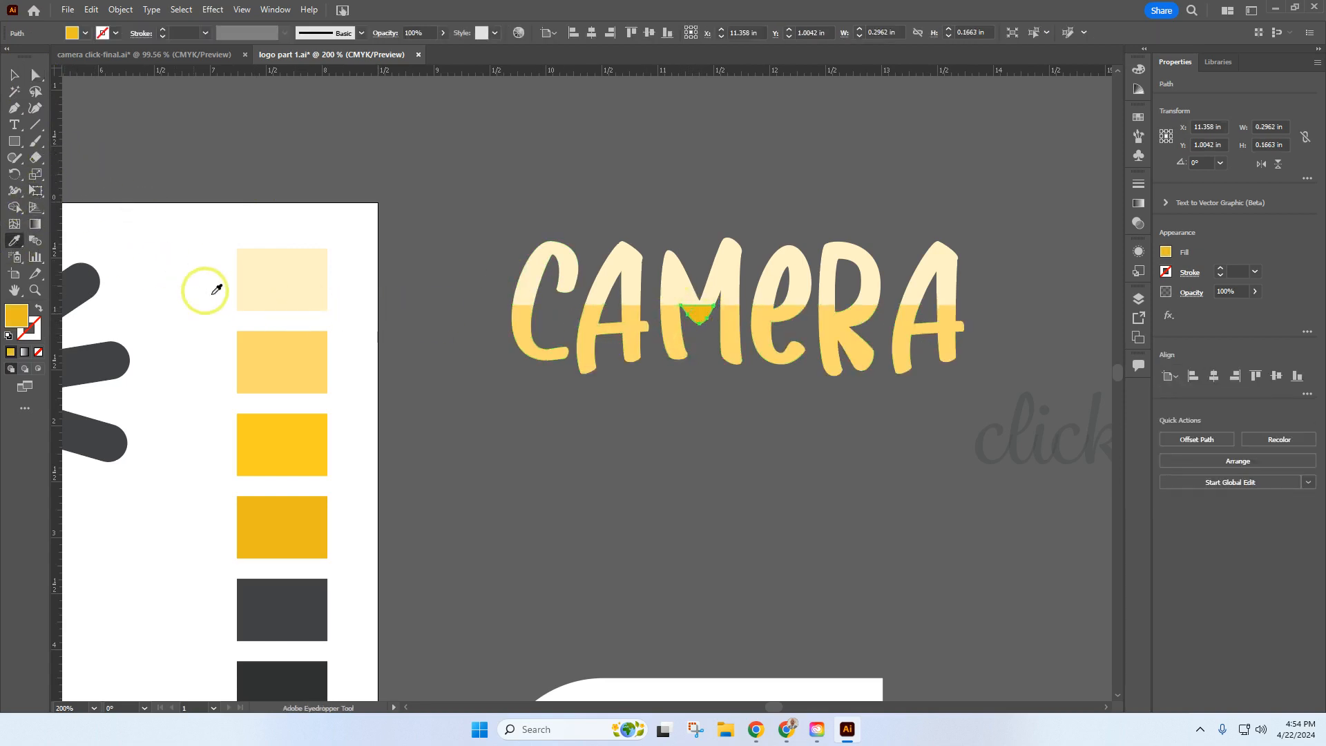
{"action": "left_click", "coordinate": [303, 358]}
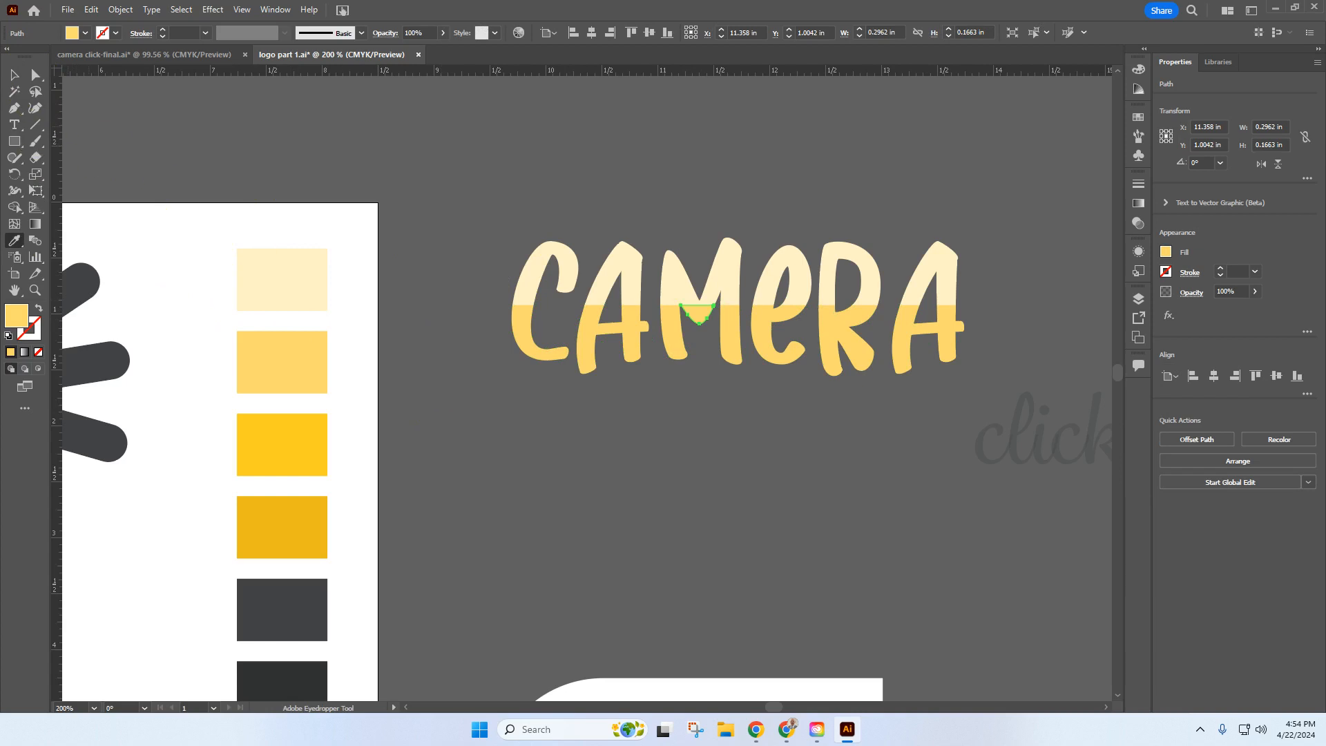
{"action": "left_click", "coordinate": [14, 73]}
{"action": "left_click", "coordinate": [529, 151]}
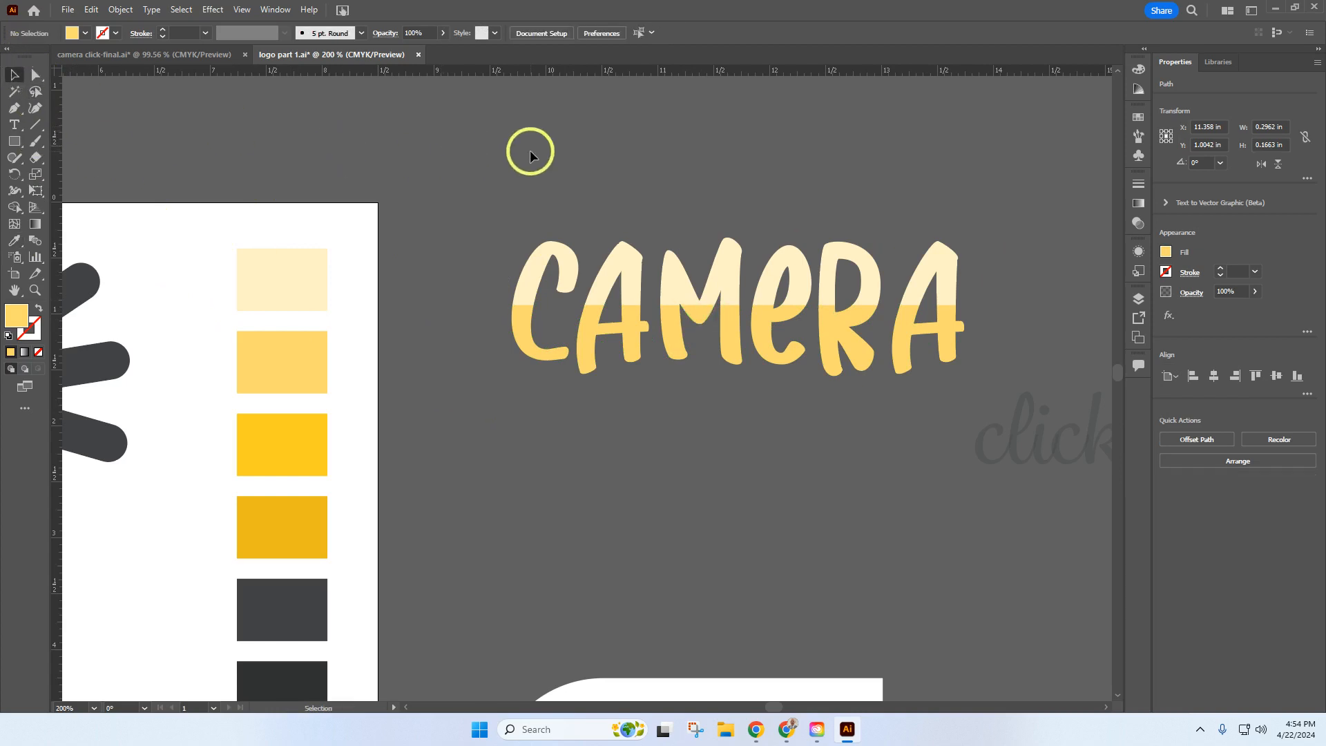
Move "click" back close under CAMERA and scale the copied lettering down together to about 2.26 by 0.94 in.
{"action": "scroll", "coordinate": [631, 340], "scroll_direction": "down", "scroll_amount": 3}
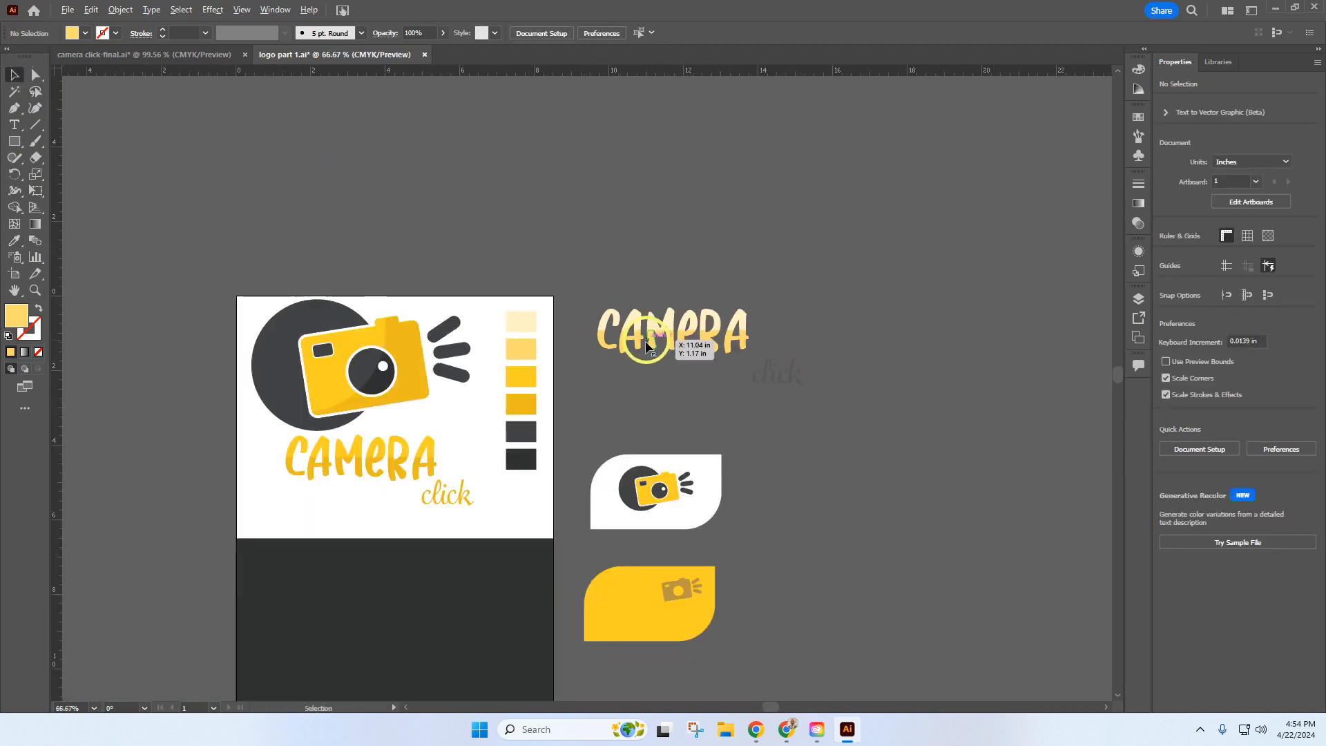
{"action": "left_click", "coordinate": [777, 364]}
{"action": "left_click_drag", "start_coordinate": [835, 415], "coordinate": [587, 284]}
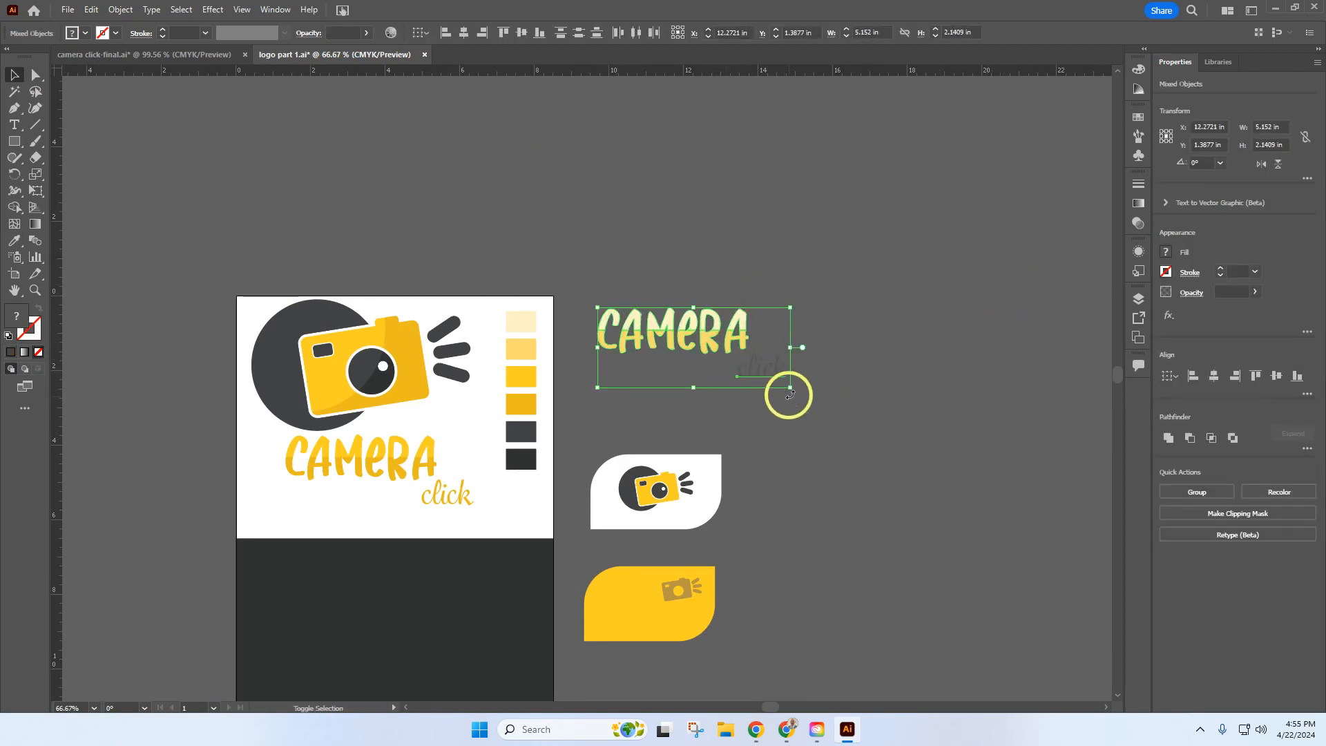
{"action": "left_click_drag", "start_coordinate": [790, 394], "coordinate": [683, 373]}
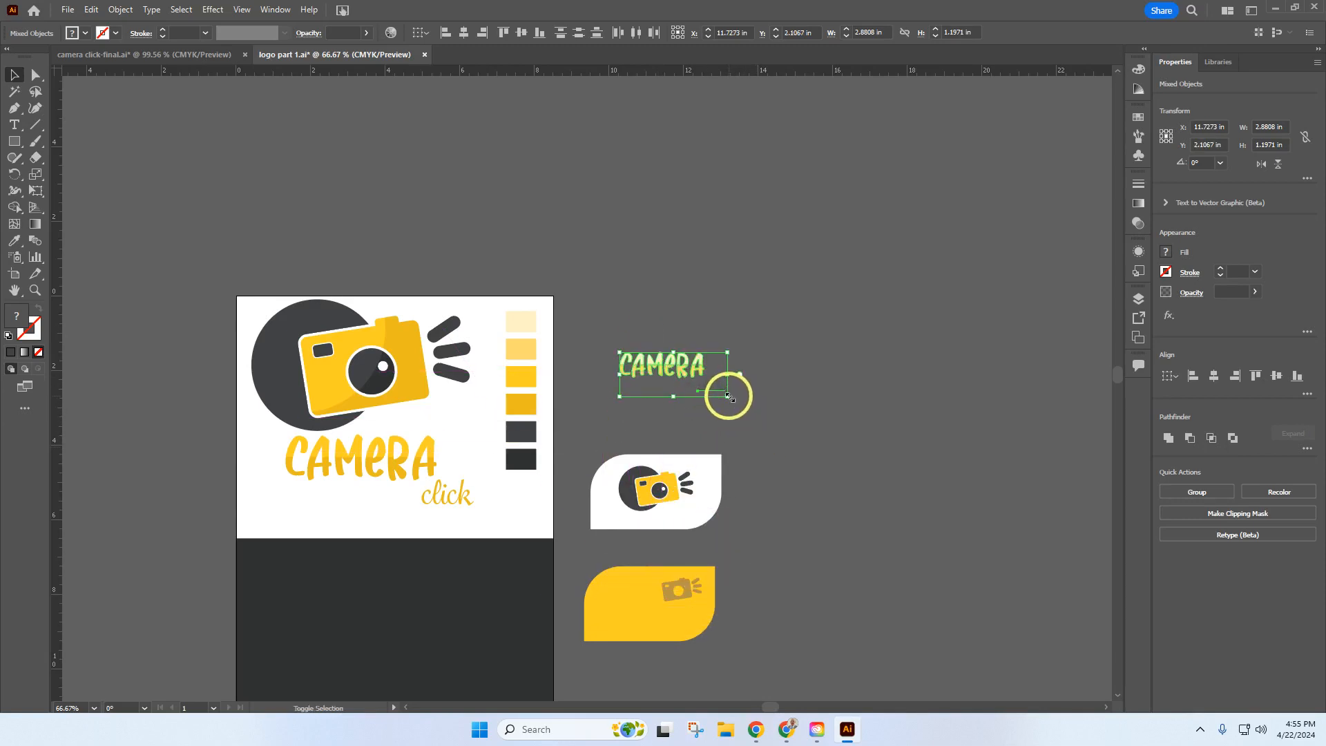
{"action": "left_click_drag", "start_coordinate": [727, 396], "coordinate": [718, 391]}
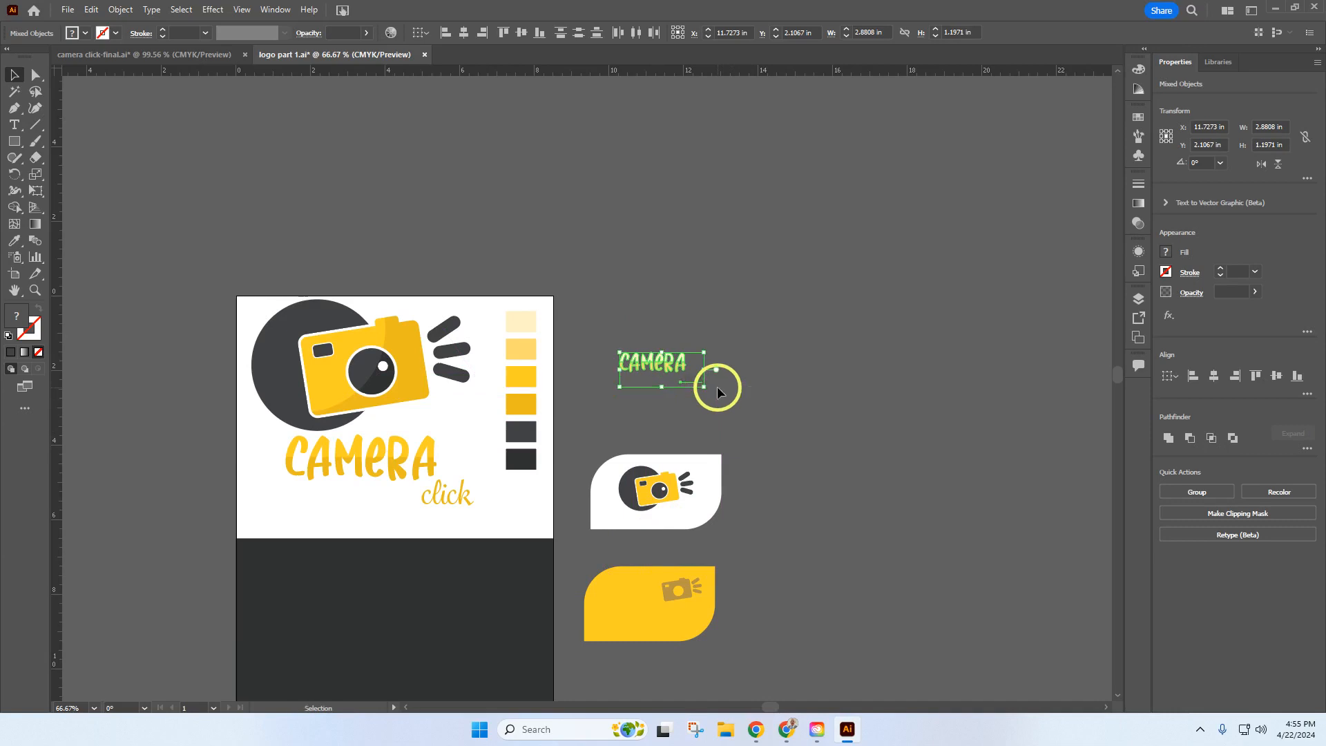
{"action": "scroll", "coordinate": [710, 416], "scroll_direction": "up", "scroll_amount": 3}
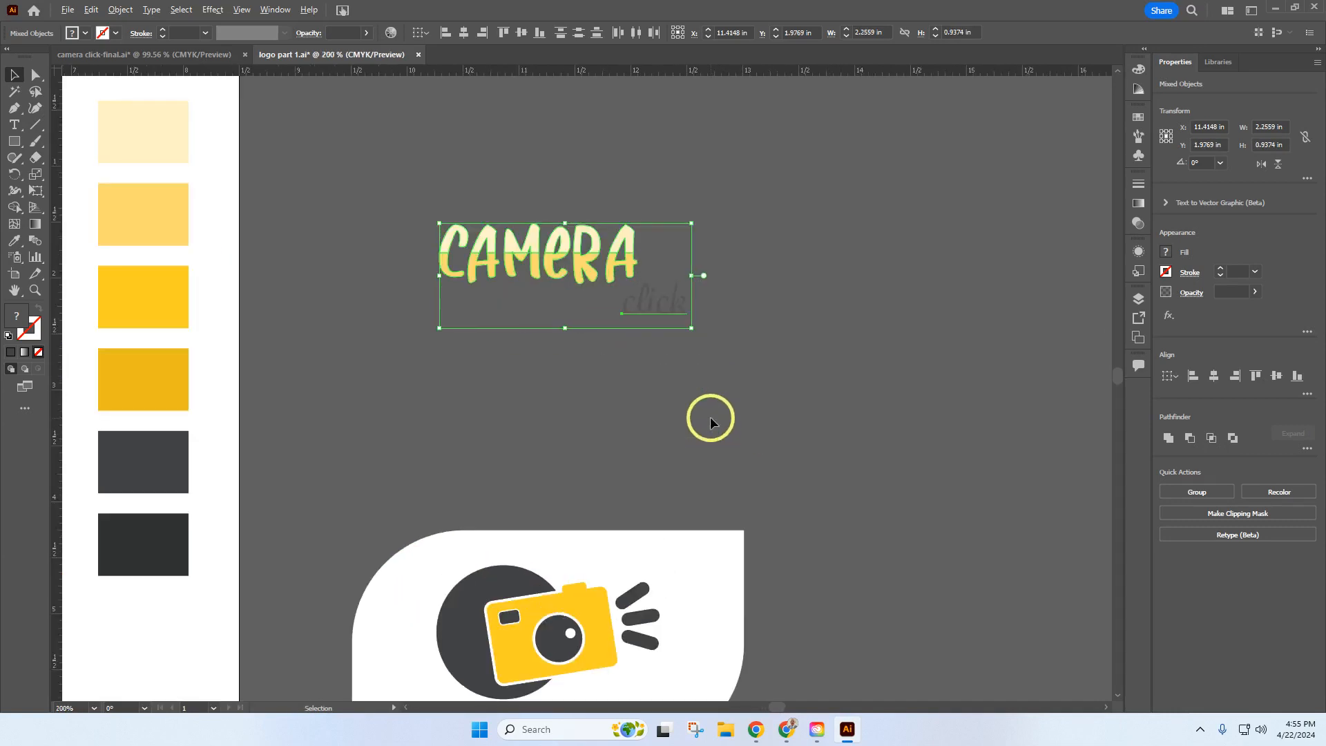
Place the recoloured Camera click lettering on the yellow card, below its camera icon, and shift the icon slightly toward the card's upper-right corner.
{"action": "scroll", "coordinate": [719, 390], "scroll_direction": "down", "scroll_amount": 4}
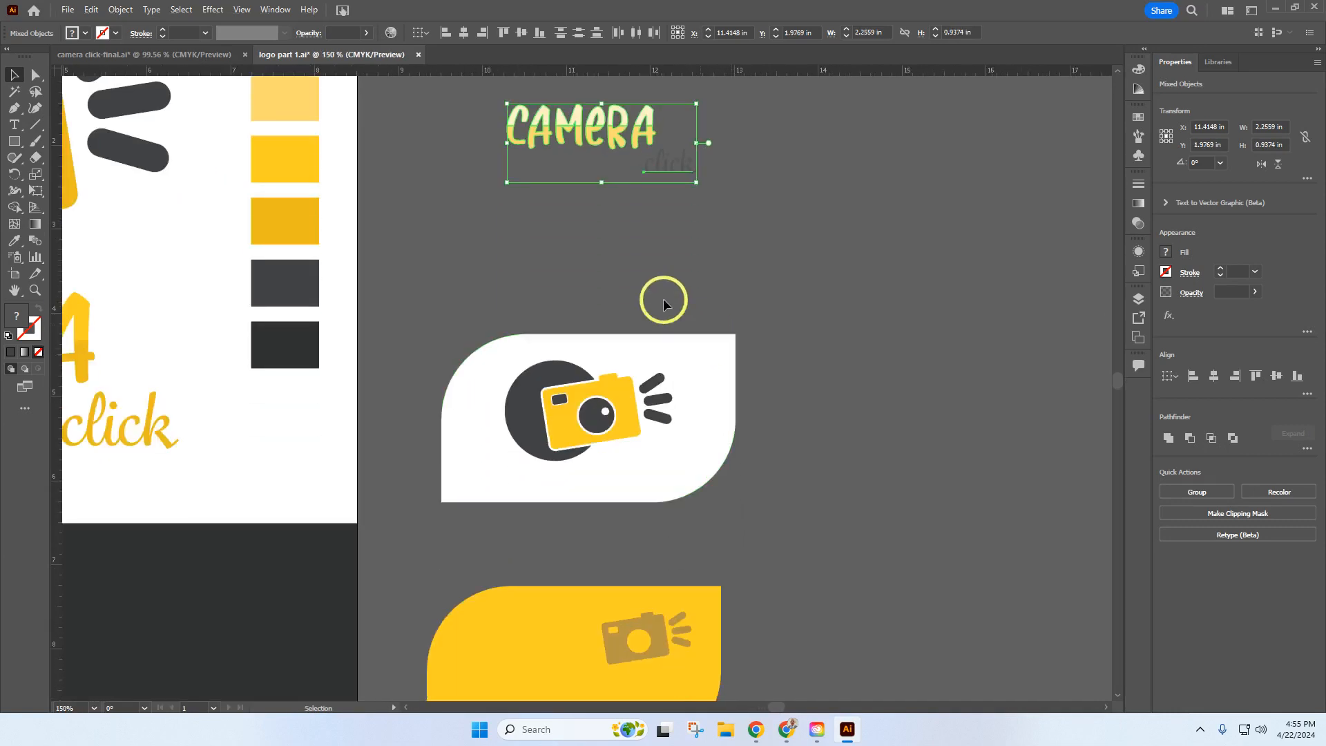
{"action": "left_click_drag", "start_coordinate": [566, 109], "coordinate": [542, 655]}
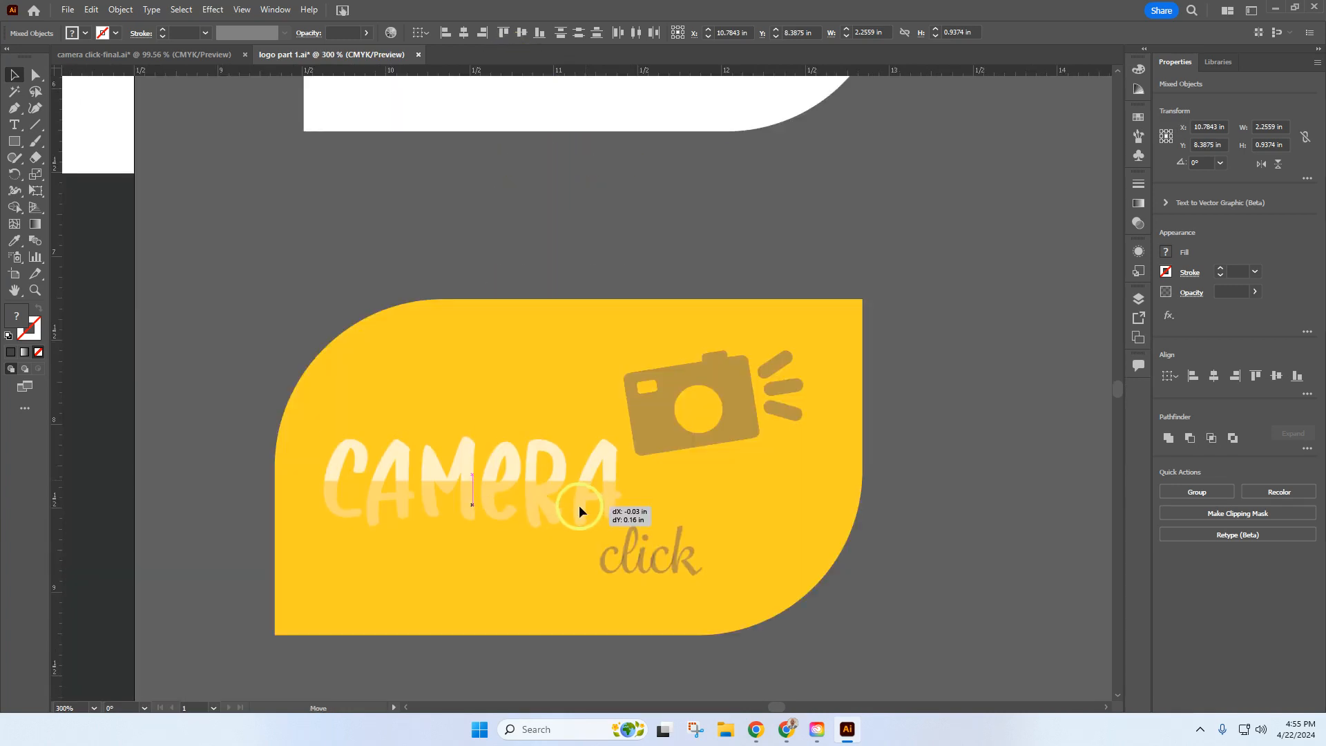
{"action": "left_click_drag", "start_coordinate": [578, 504], "coordinate": [580, 503]}
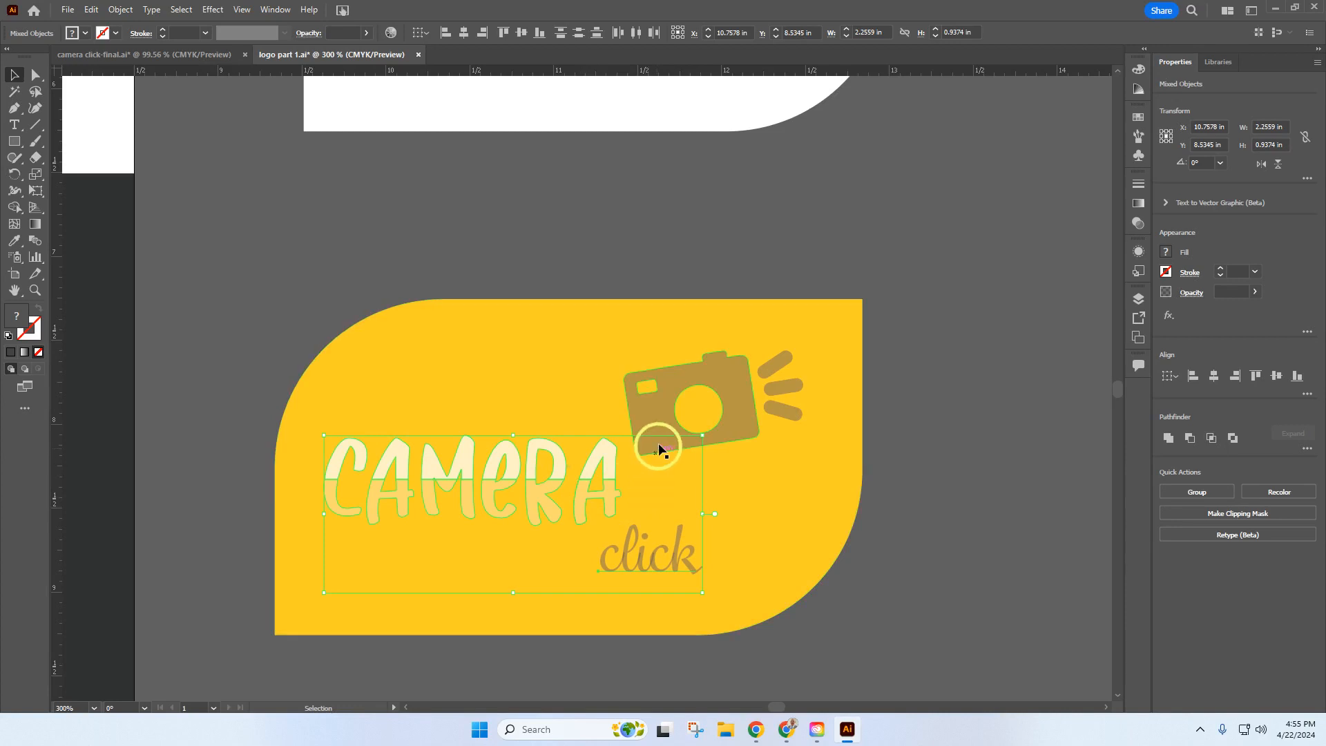
{"action": "left_click_drag", "start_coordinate": [664, 414], "coordinate": [687, 409]}
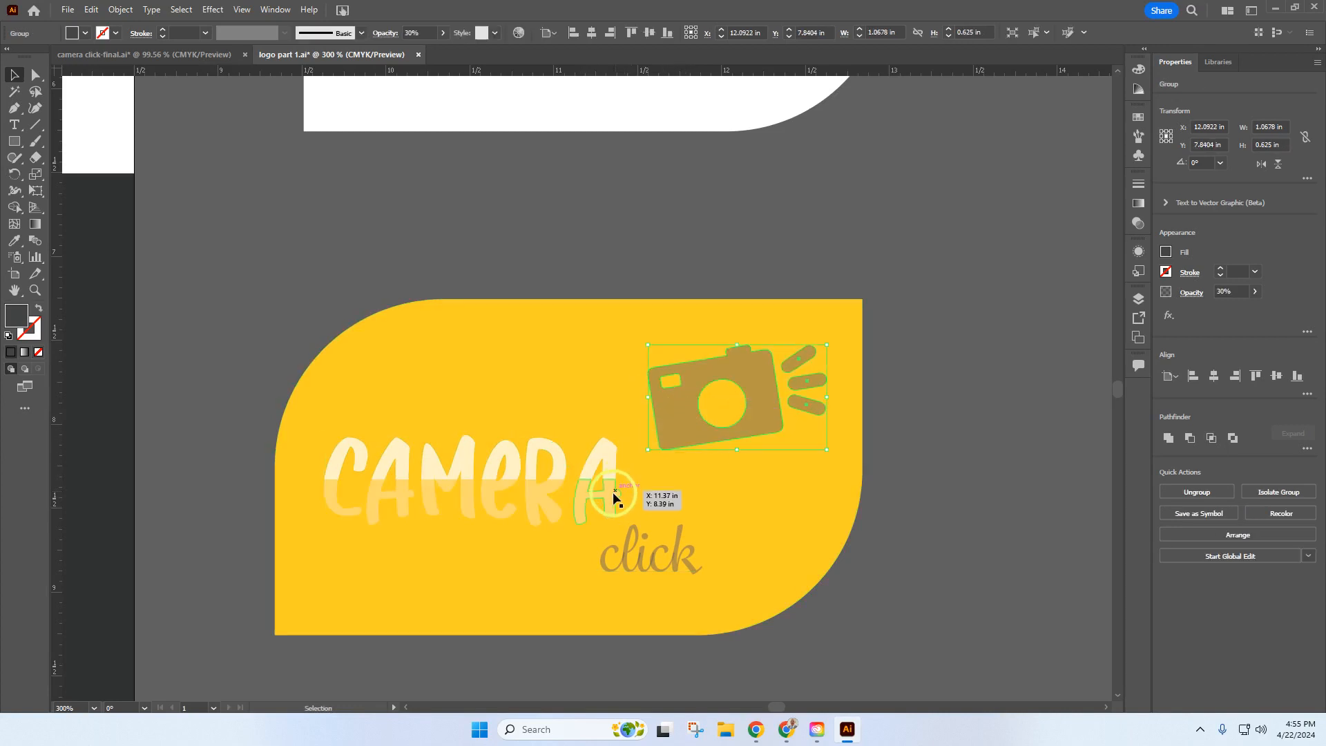
{"action": "left_click", "coordinate": [895, 459]}
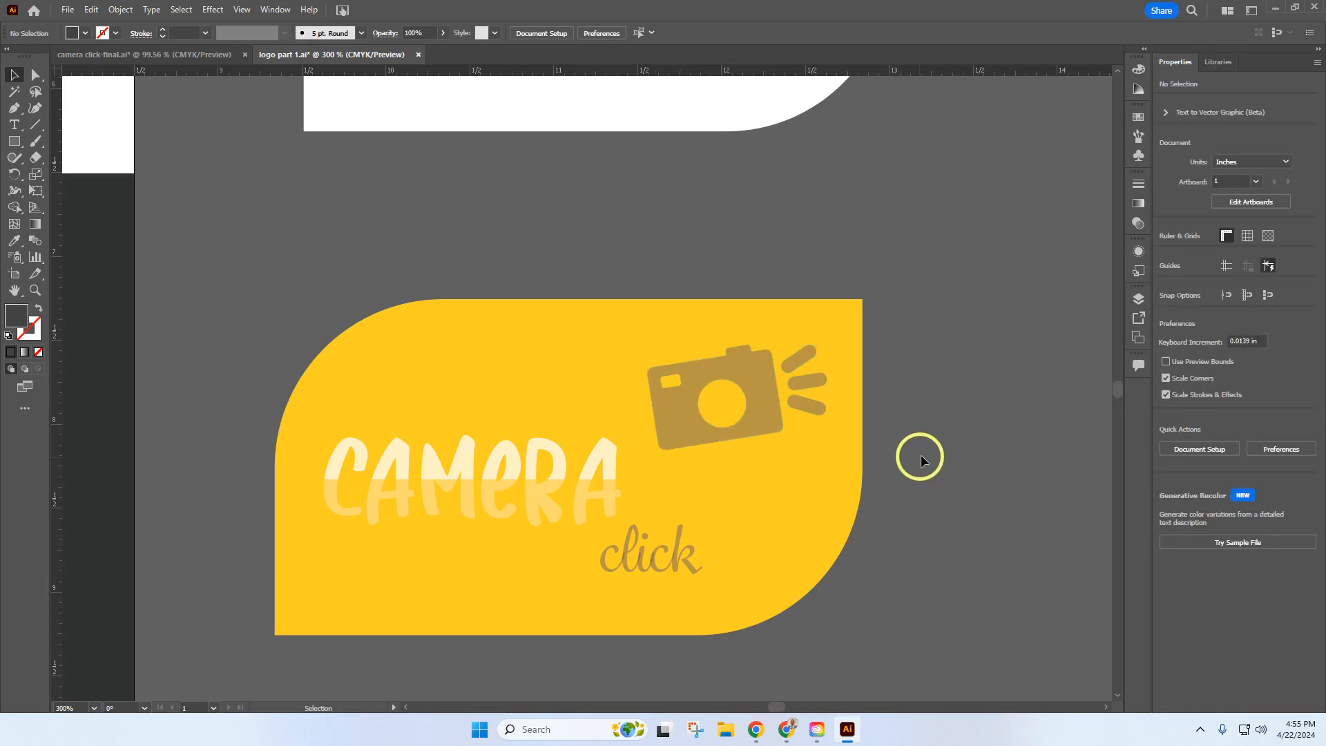
Rotate the white card together with its camera artwork by 10°.
{"action": "scroll", "coordinate": [918, 442], "scroll_direction": "down", "scroll_amount": 4}
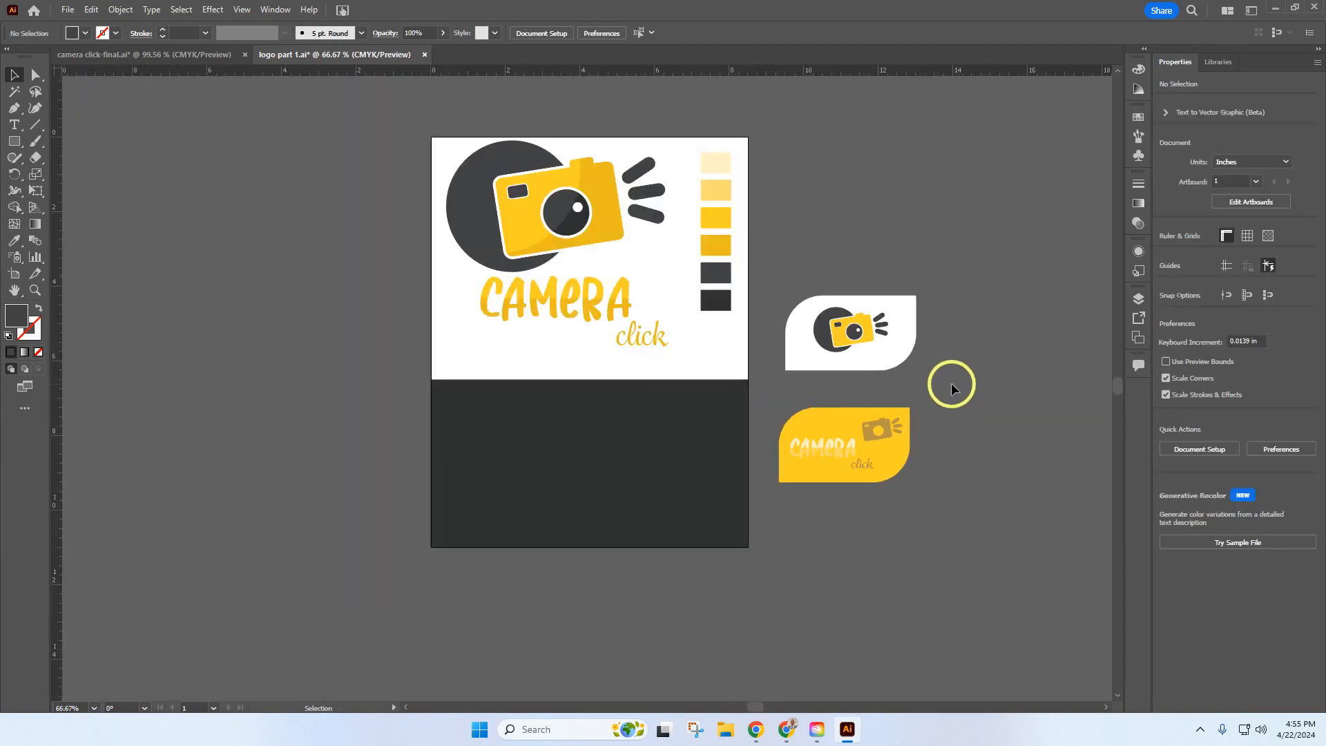
{"action": "left_click_drag", "start_coordinate": [930, 373], "coordinate": [786, 262]}
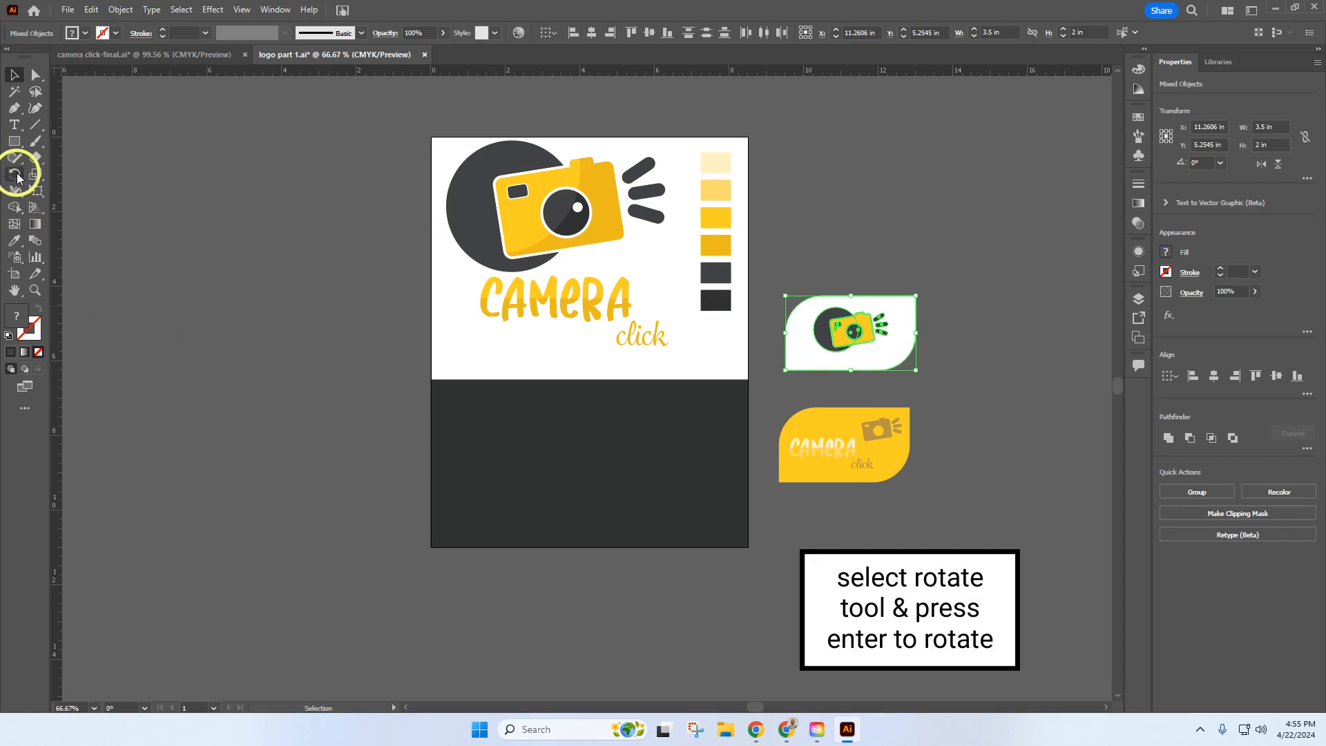
{"action": "left_click", "coordinate": [14, 173]}
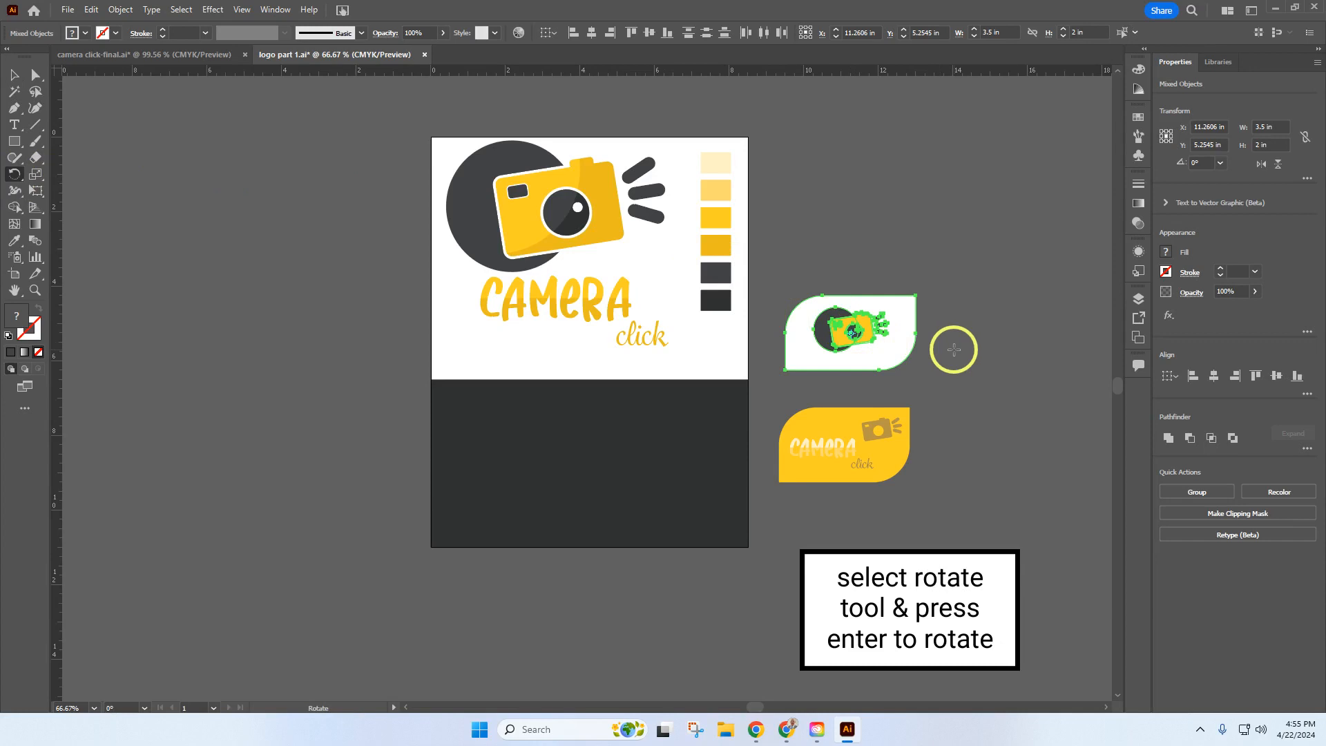
{"action": "key", "text": "Return"}
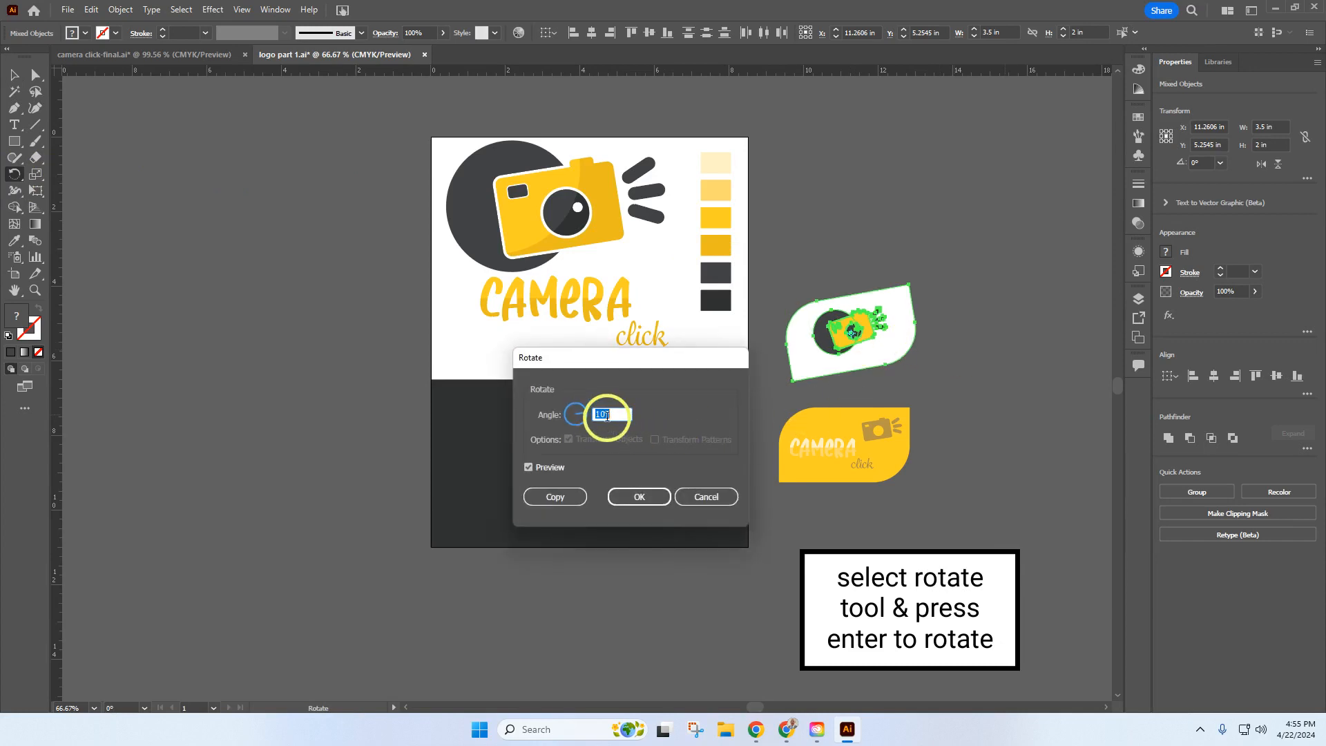
{"action": "left_click", "coordinate": [641, 499]}
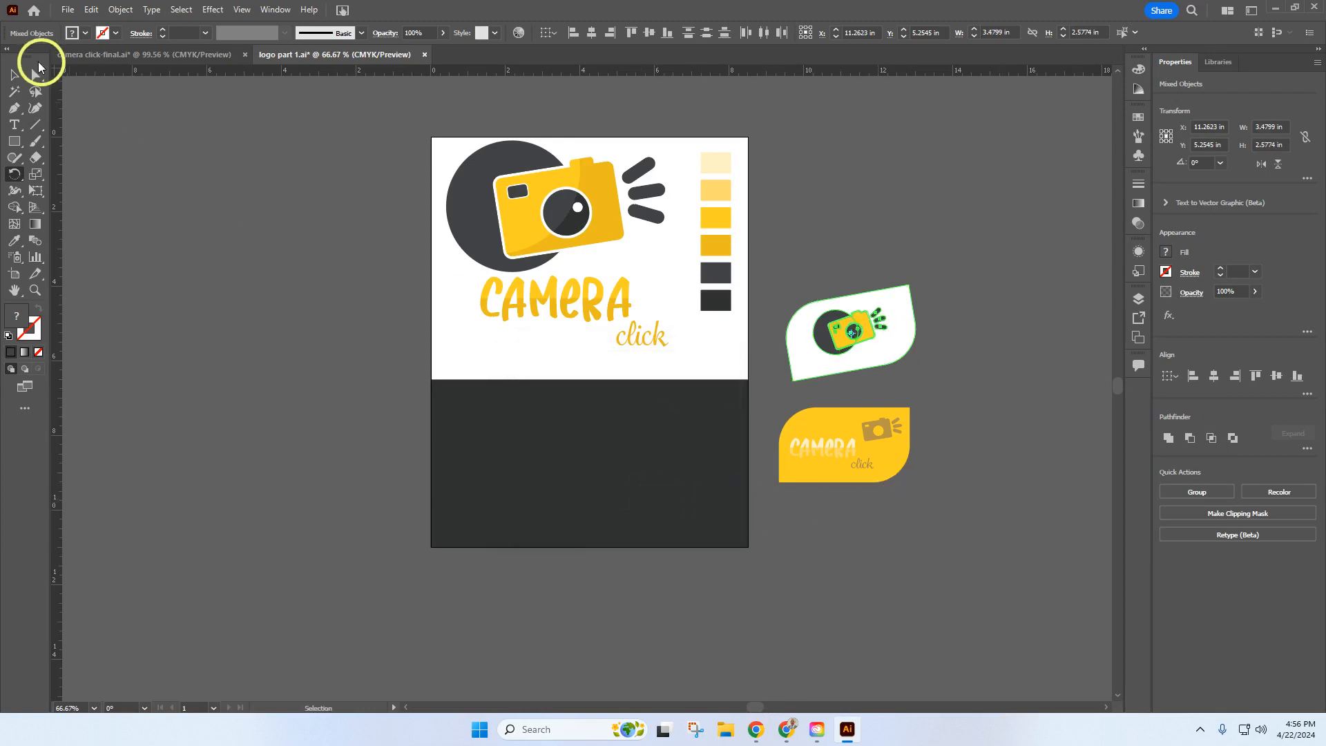
Move the tilted white card onto the left half of the artboard's dark lower area and deselect it.
{"action": "left_click", "coordinate": [15, 74]}
{"action": "left_click", "coordinate": [971, 227]}
{"action": "left_click_drag", "start_coordinate": [825, 278], "coordinate": [475, 464]}
{"action": "left_click", "coordinate": [923, 512]}
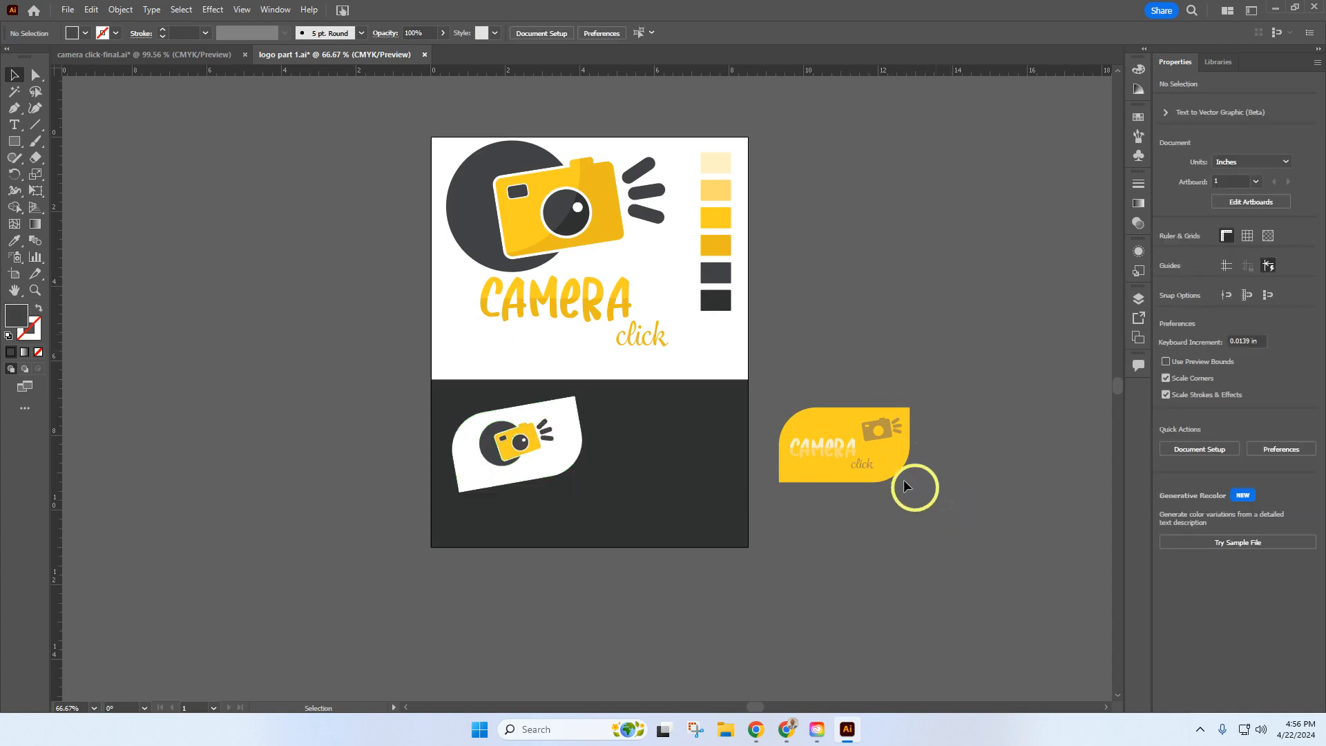
Rotate the yellow card together with its camera icon and lettering by 10°.
{"action": "left_click_drag", "start_coordinate": [797, 366], "coordinate": [760, 359]}
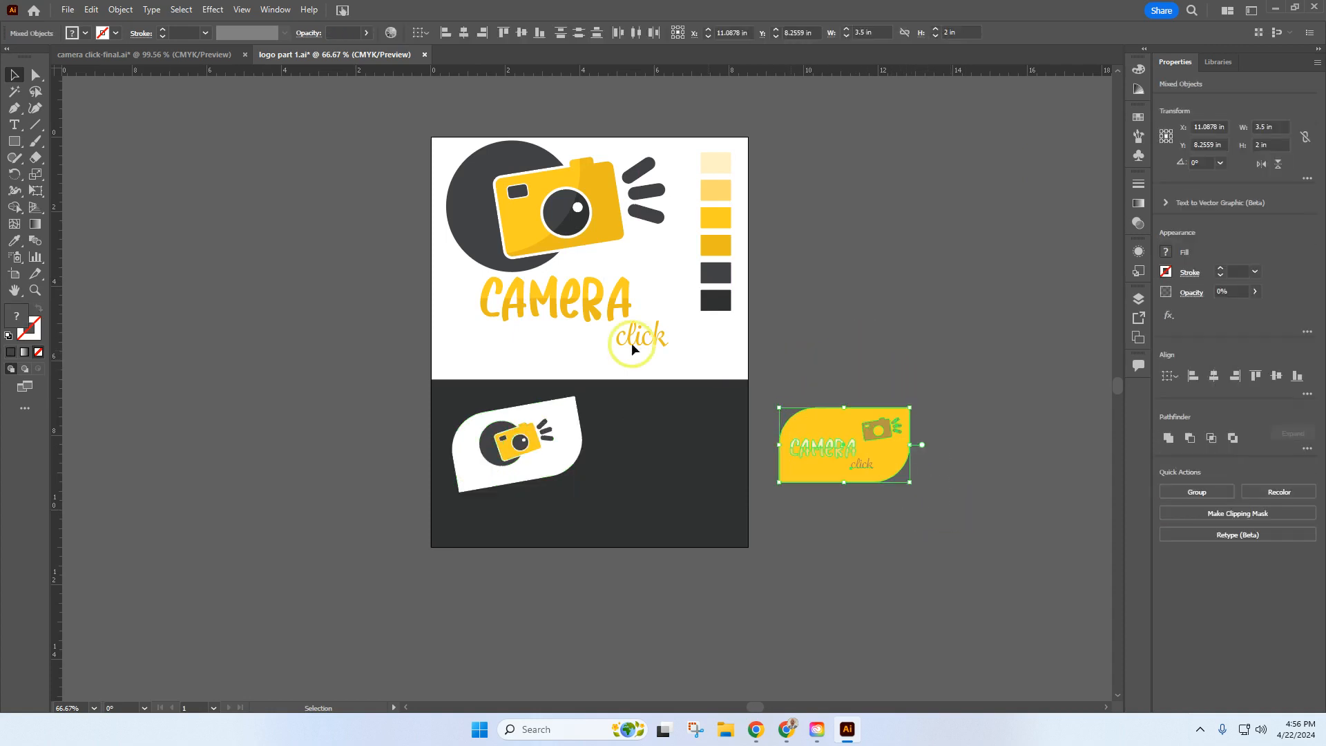
{"action": "left_click", "coordinate": [14, 174]}
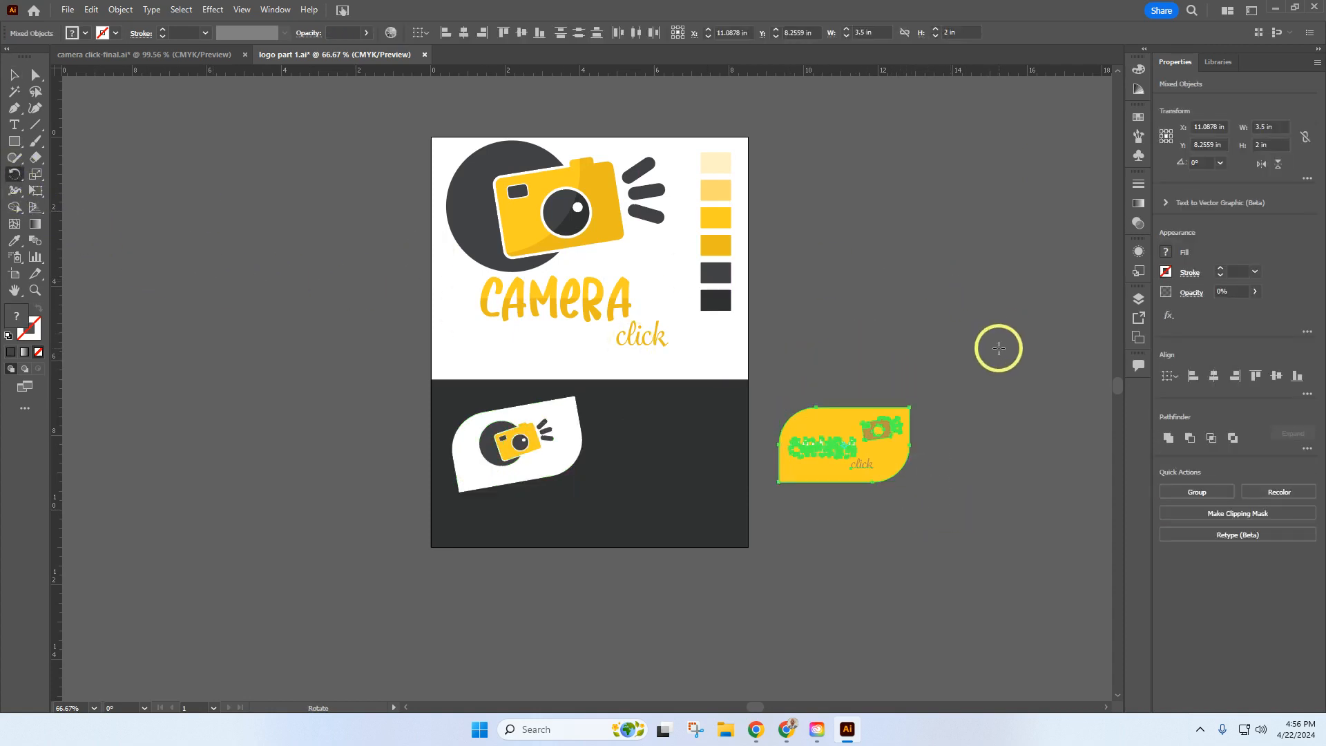
{"action": "key", "text": "Return"}
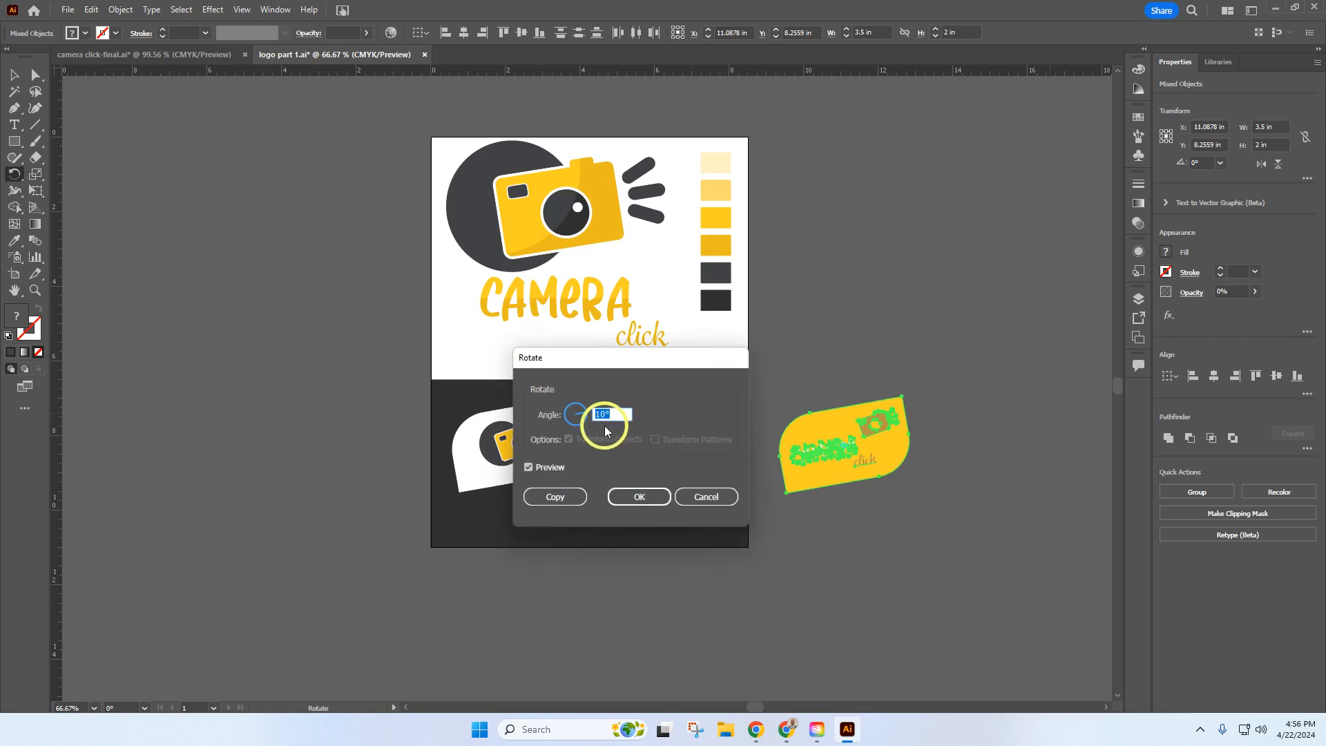
{"action": "left_click", "coordinate": [636, 495]}
{"action": "left_click", "coordinate": [19, 71]}
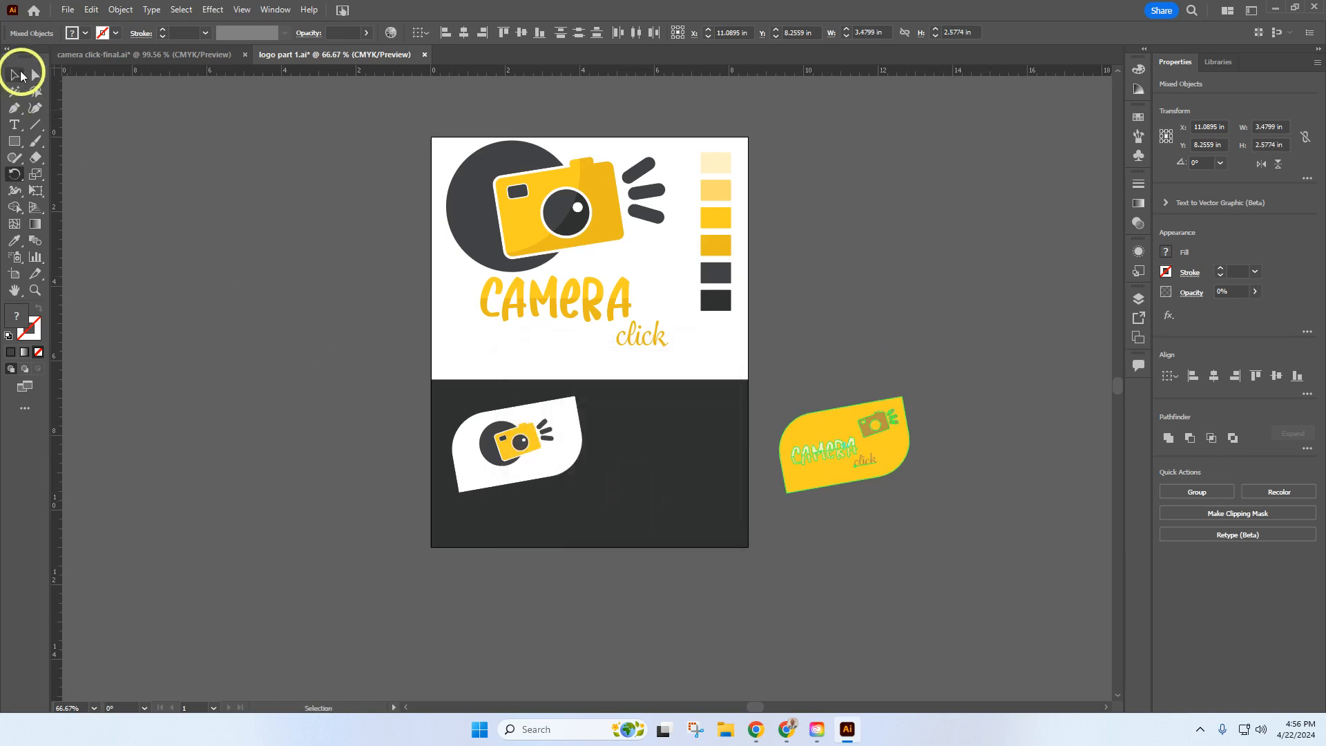
Move the tilted yellow card onto the dark area, to the right of and slightly lower than the white card, and deselect it.
{"action": "left_click", "coordinate": [961, 515]}
{"action": "left_click_drag", "start_coordinate": [781, 345], "coordinate": [784, 349]}
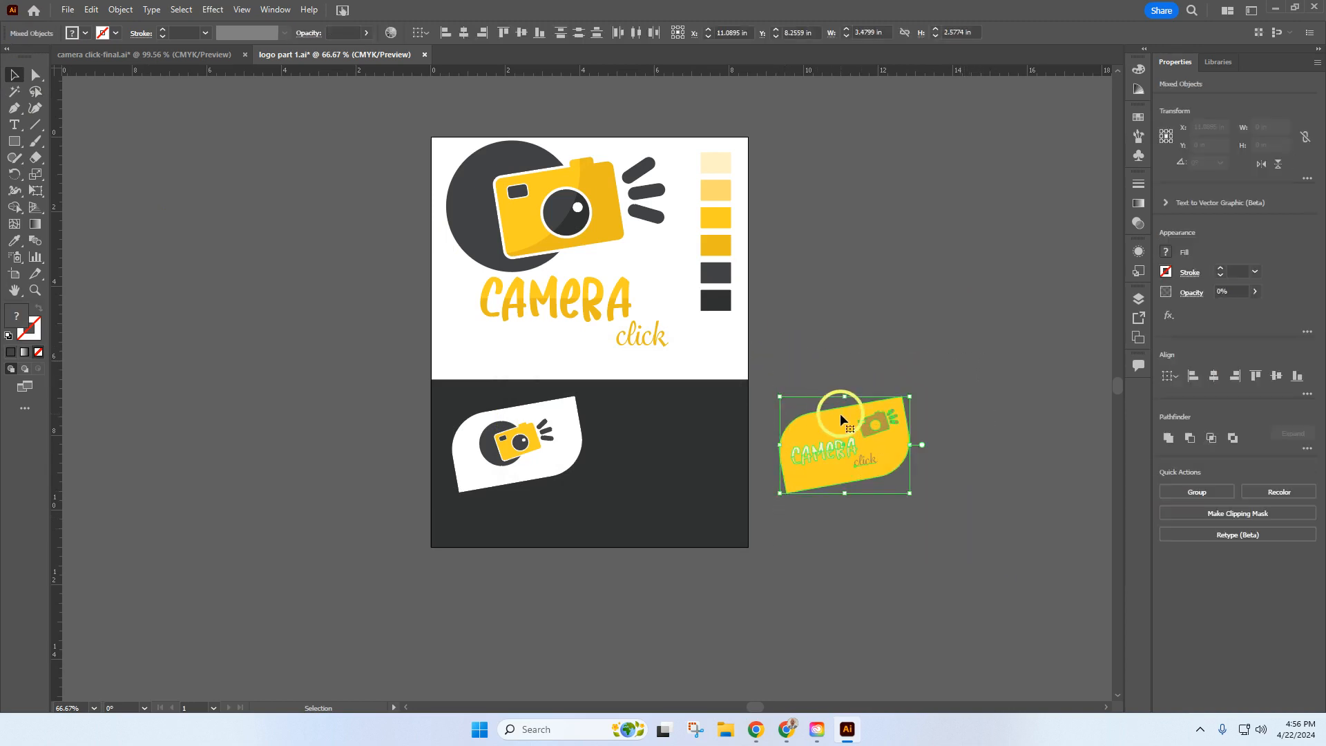
{"action": "left_click_drag", "start_coordinate": [835, 420], "coordinate": [661, 442]}
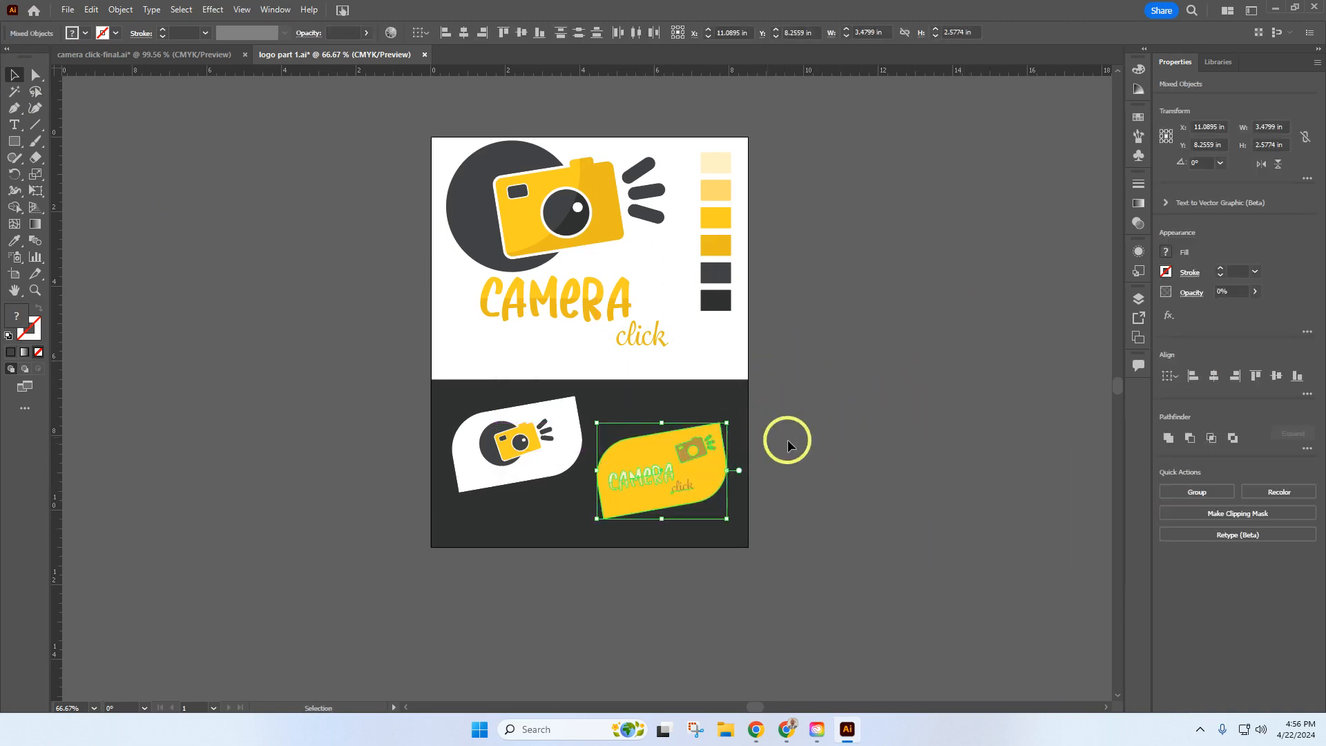
{"action": "left_click", "coordinate": [823, 442]}
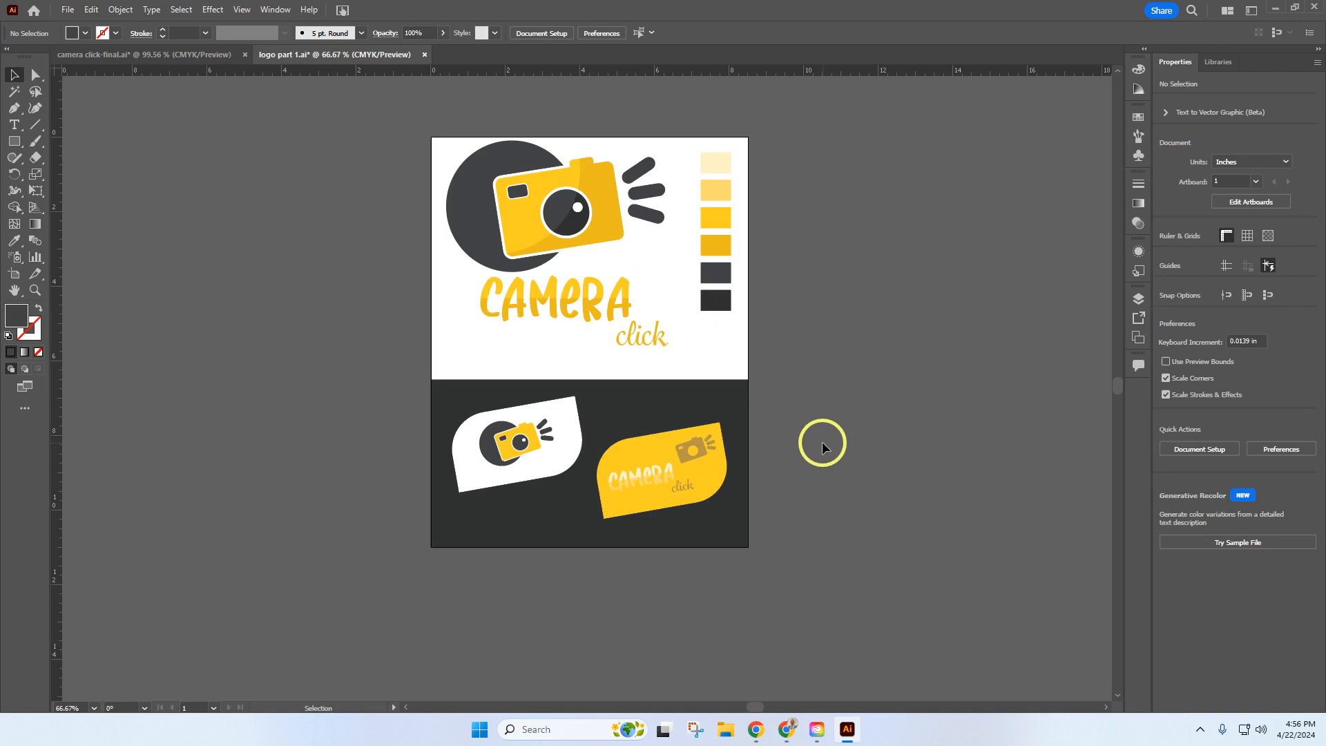
Create a layer named "alt 1" and move the white card with its camera artwork from the text layer onto it.
{"action": "left_click", "coordinate": [1139, 300]}
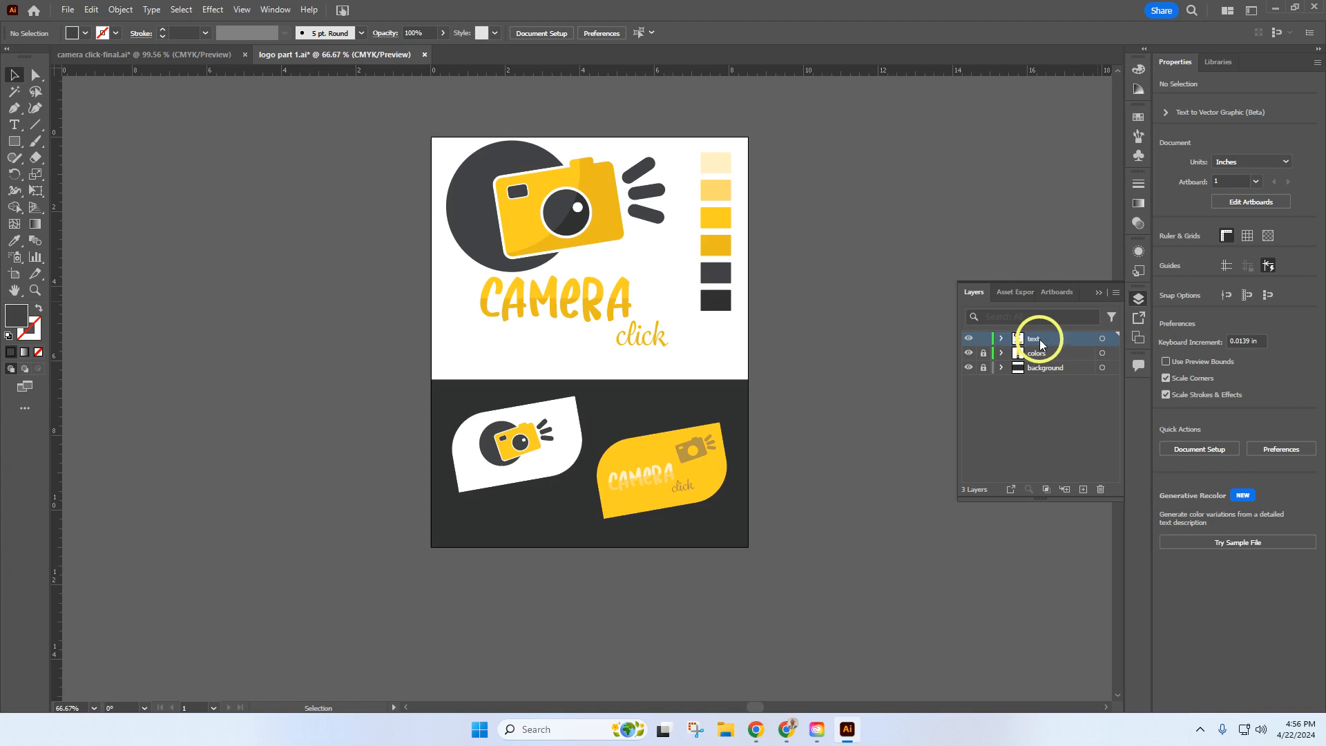
{"action": "left_click", "coordinate": [1083, 489]}
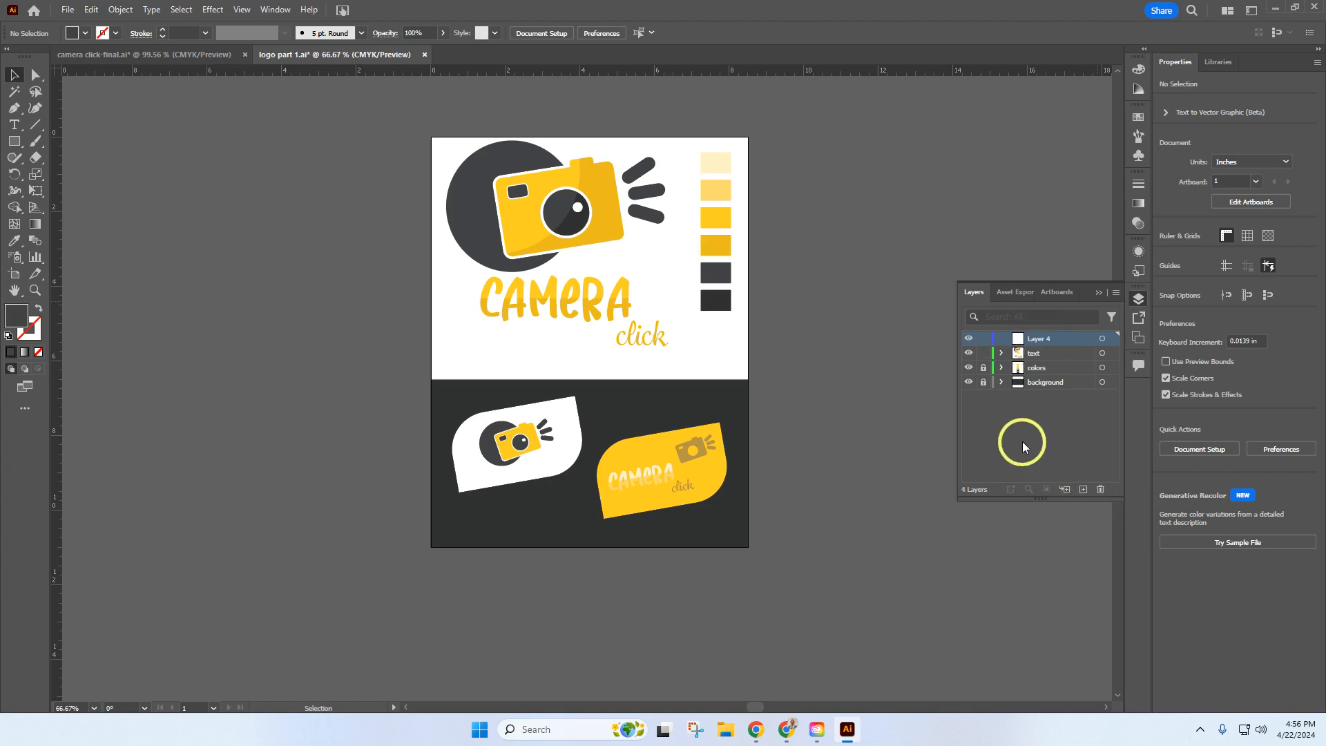
{"action": "double_click", "coordinate": [1042, 339]}
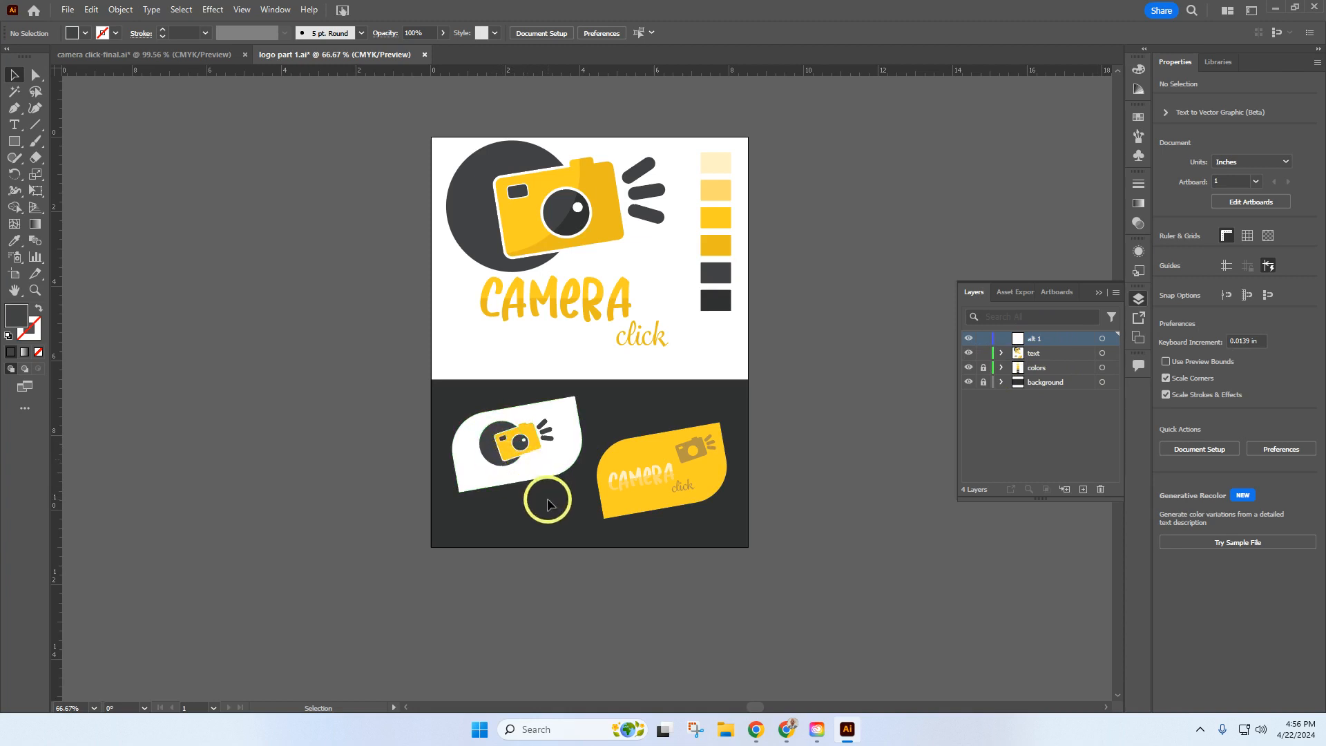
{"action": "left_click_drag", "start_coordinate": [546, 497], "coordinate": [450, 413]}
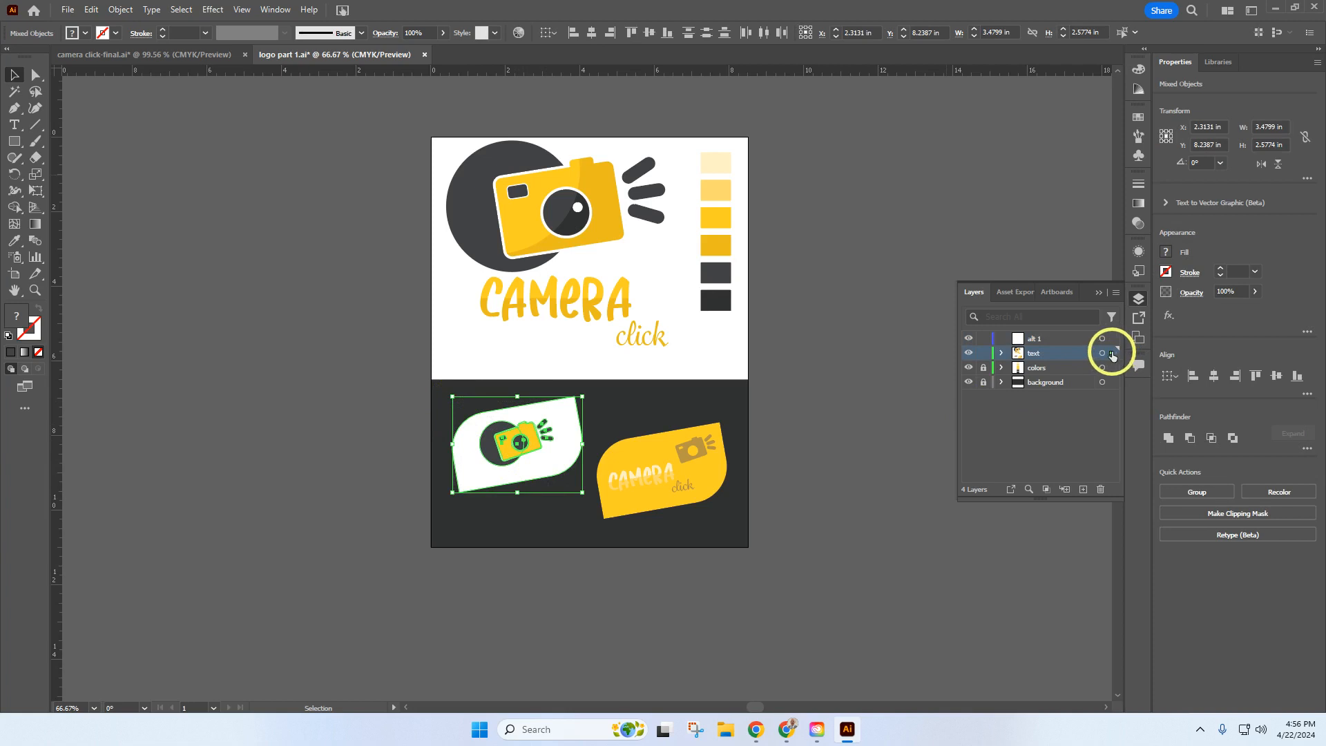
{"action": "left_click_drag", "start_coordinate": [1112, 357], "coordinate": [1112, 339]}
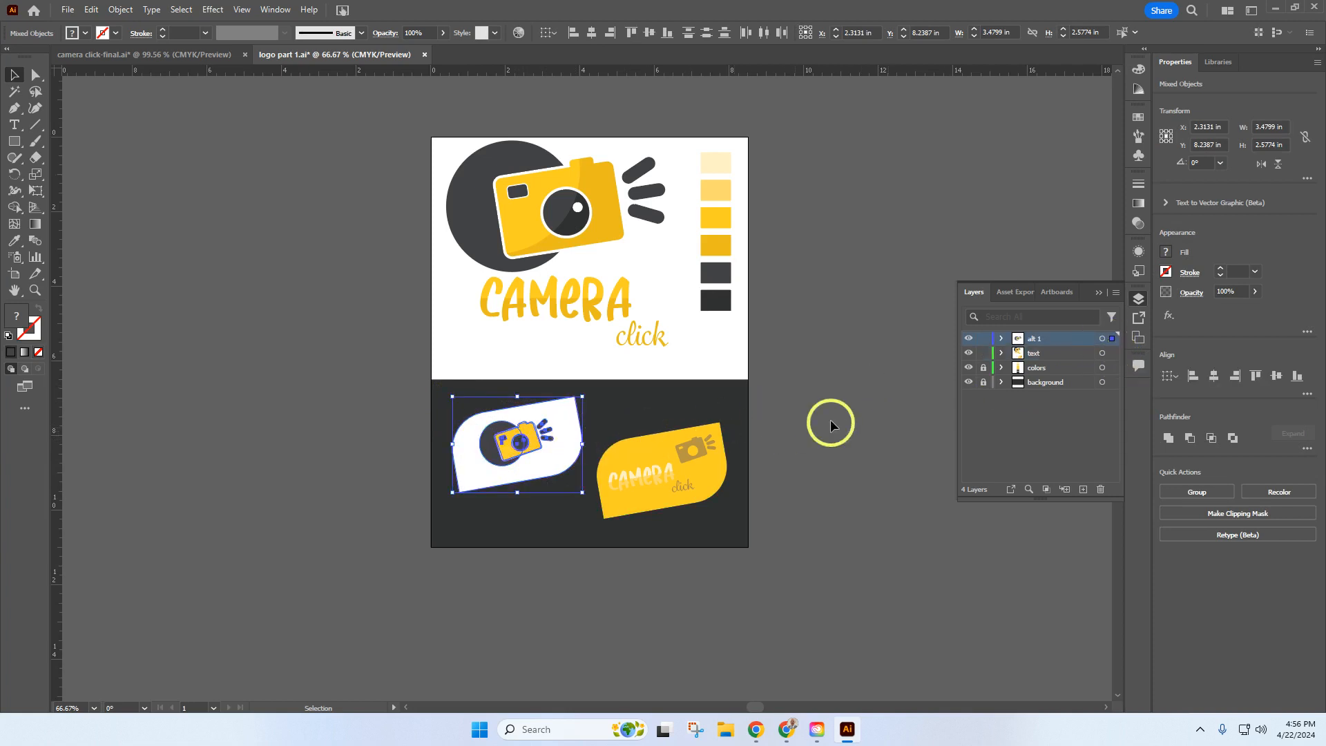
Create a layer named "alt 2" and move the whole yellow card from the text layer onto it.
{"action": "left_click", "coordinate": [1084, 490]}
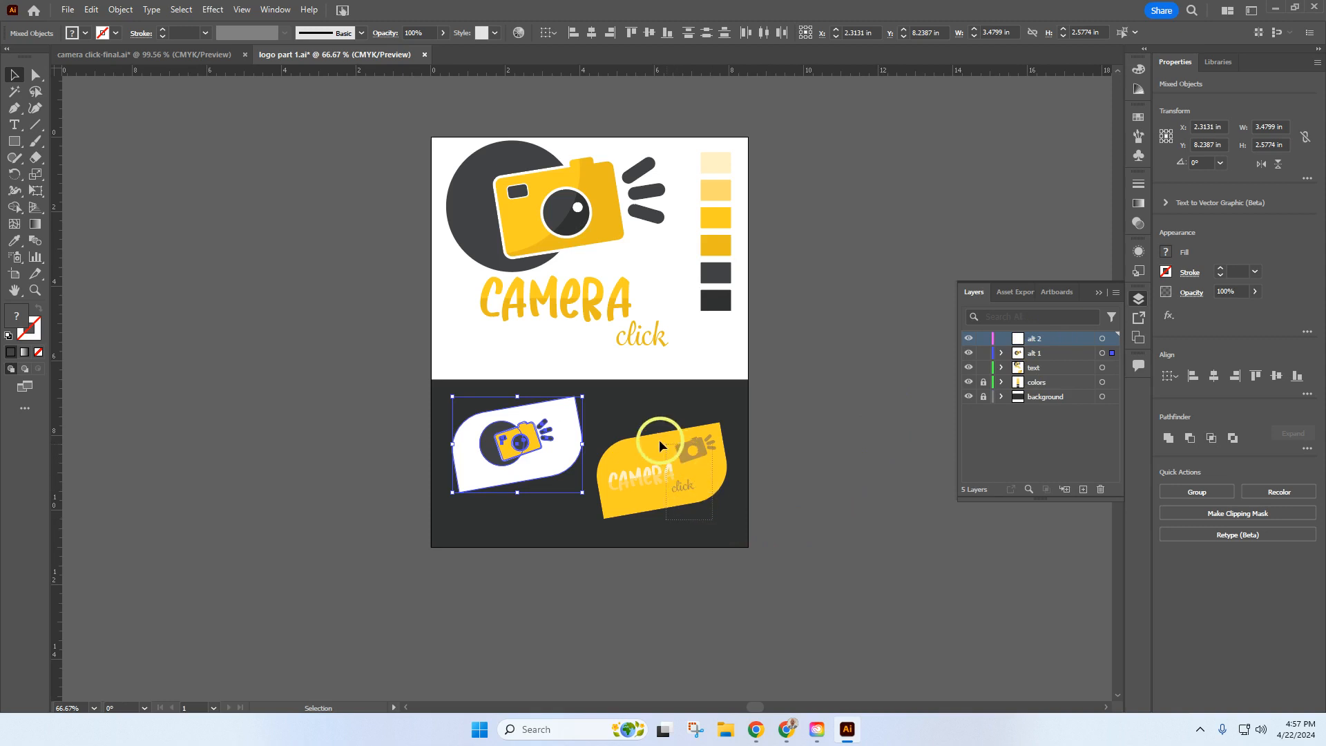
{"action": "left_click", "coordinate": [628, 448]}
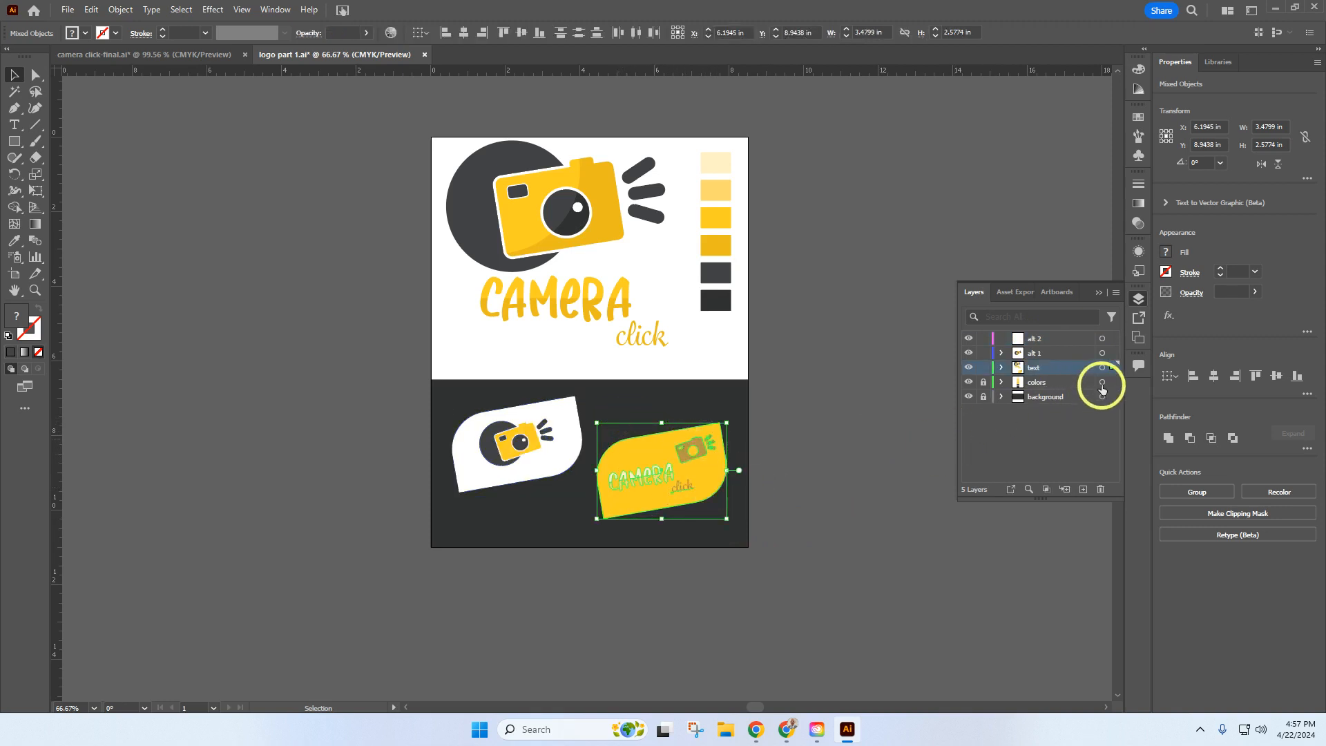
{"action": "left_click_drag", "start_coordinate": [1111, 372], "coordinate": [1110, 338]}
{"action": "left_click", "coordinate": [869, 460]}
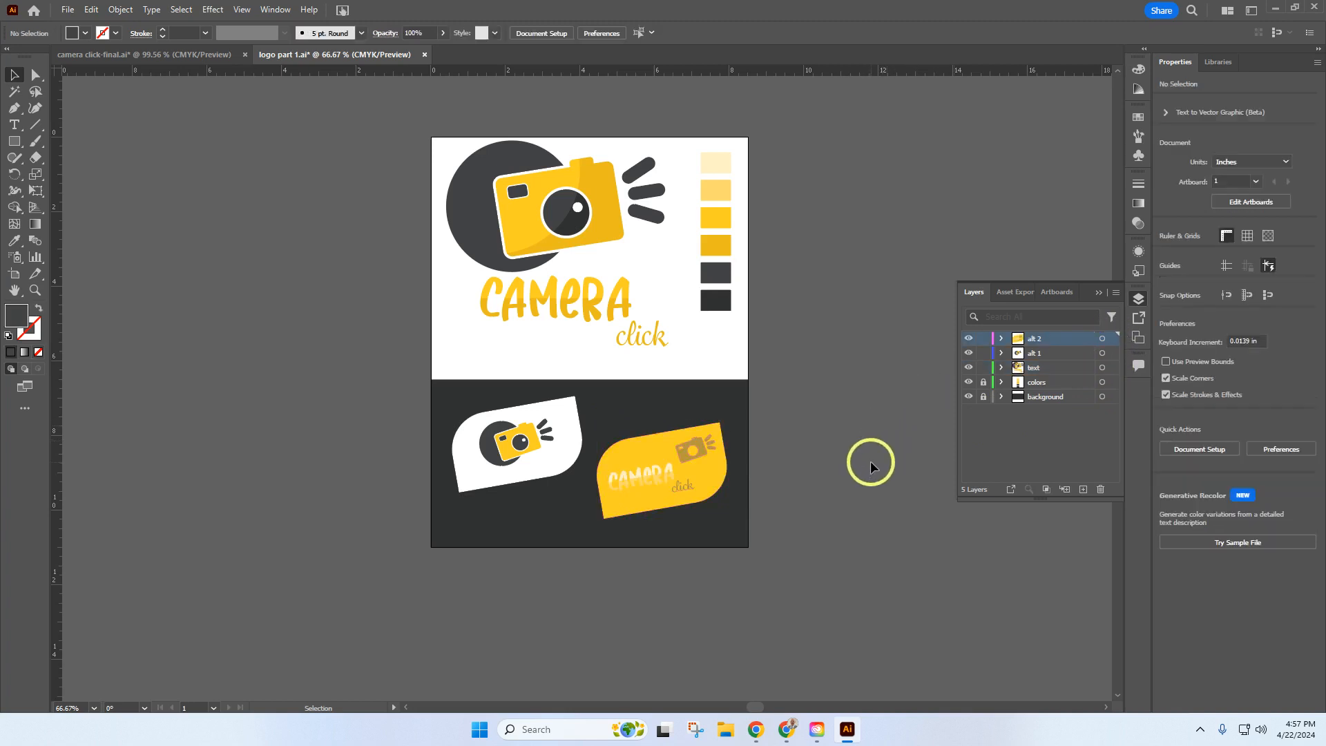
Create a layer named "camera" and move the large main camera group from the text layer onto it.
{"action": "left_click", "coordinate": [1083, 490]}
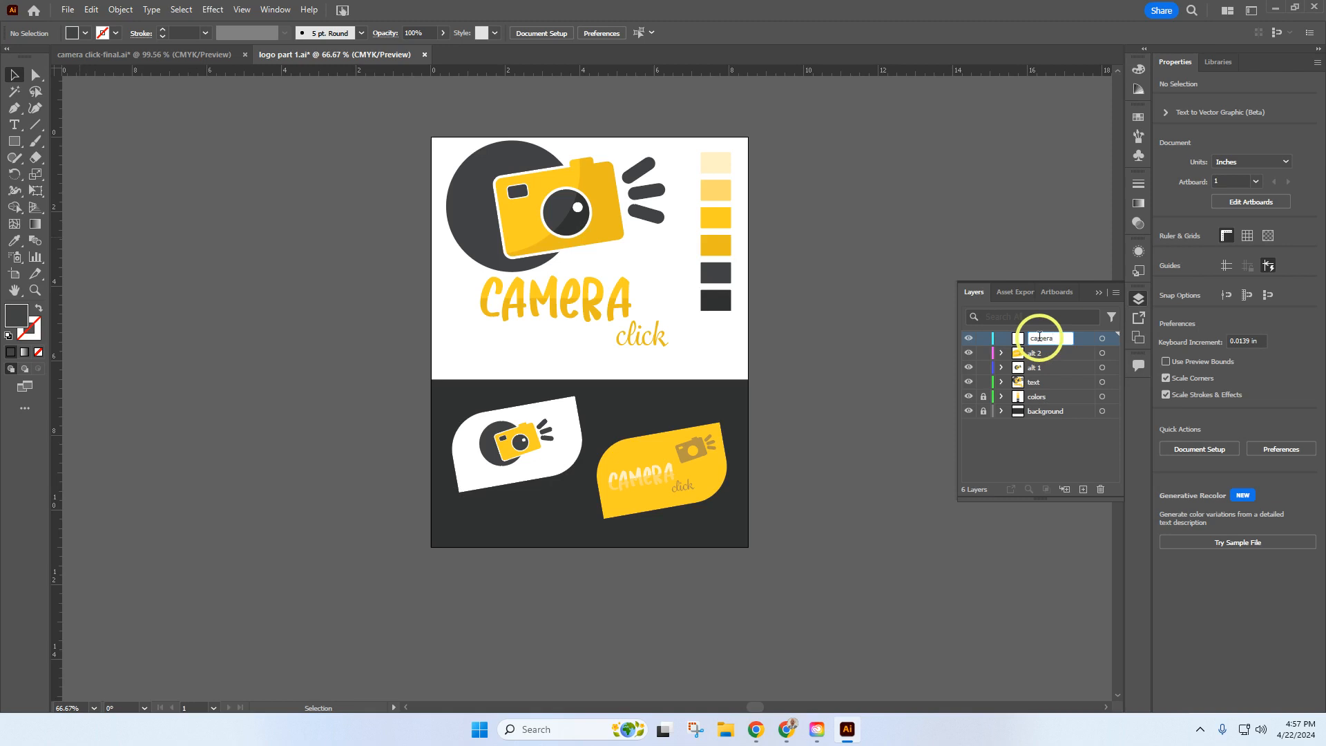
{"action": "left_click", "coordinate": [615, 219]}
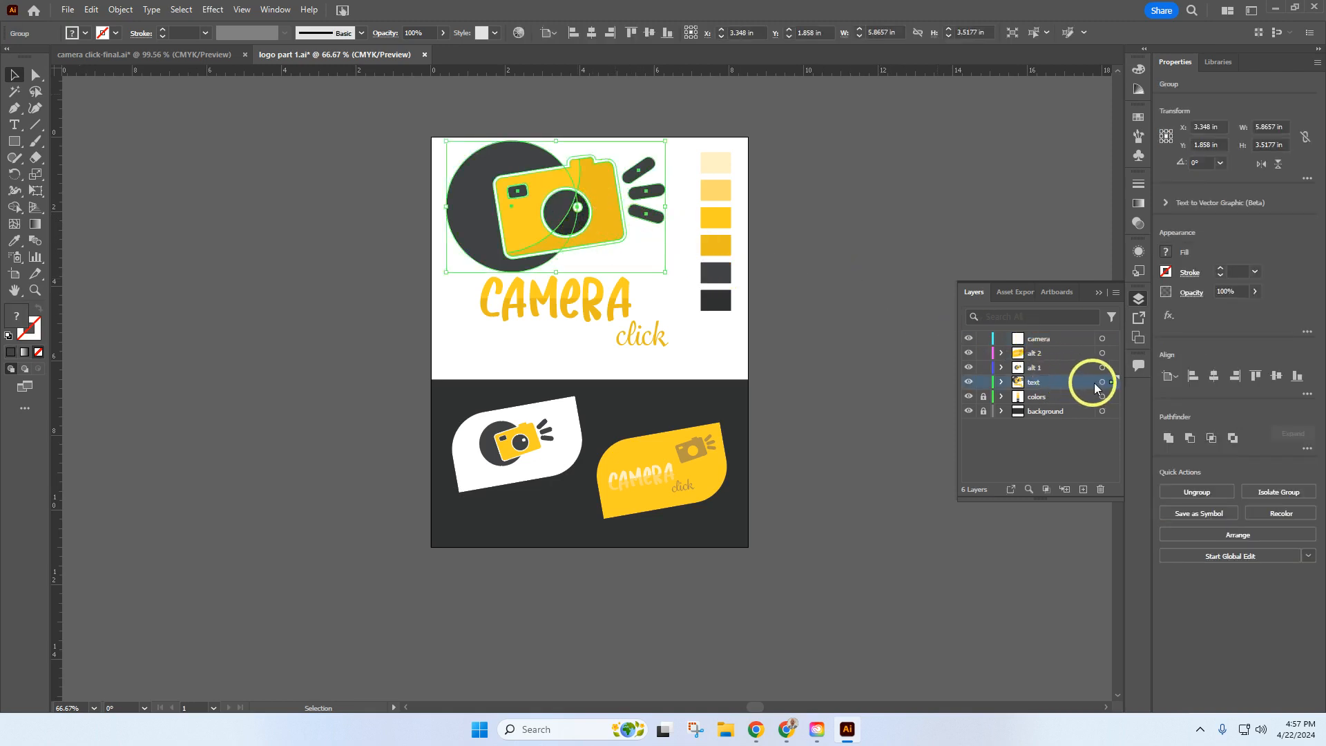
{"action": "left_click_drag", "start_coordinate": [1111, 381], "coordinate": [1111, 339]}
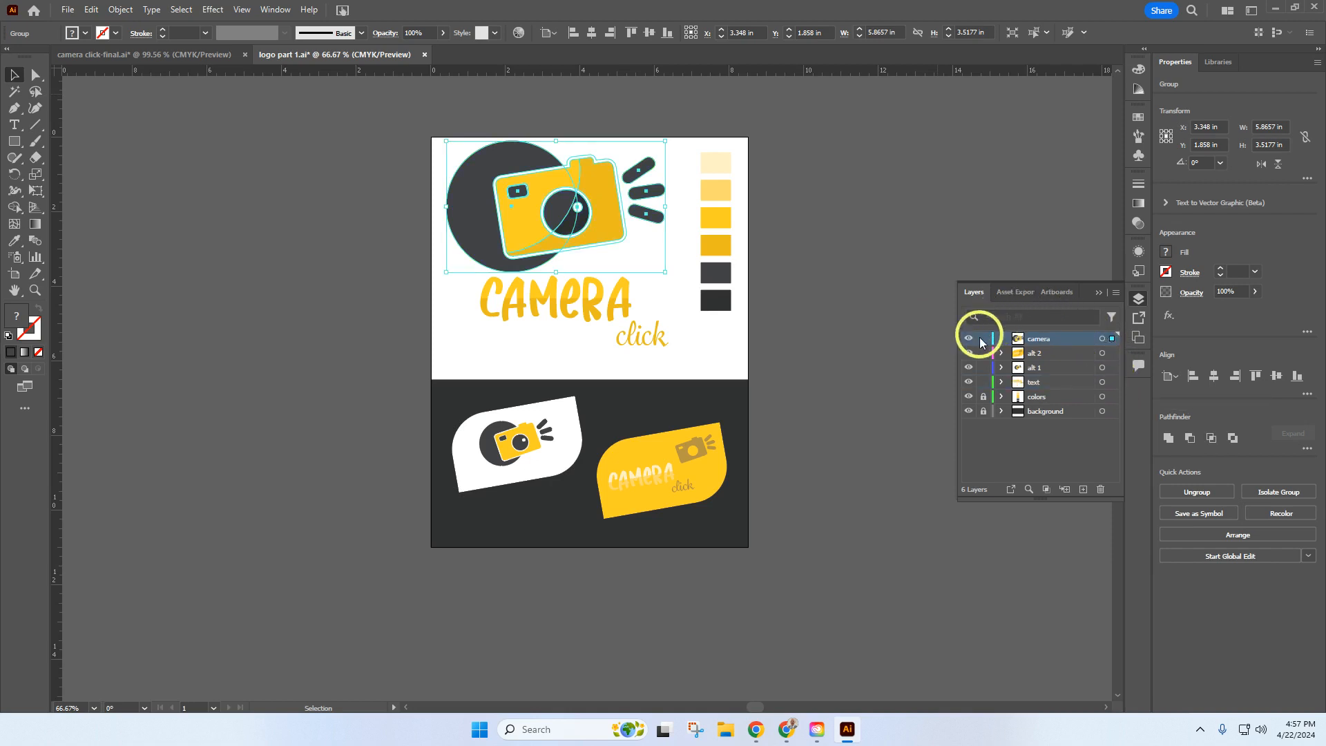
{"action": "left_click", "coordinate": [898, 362]}
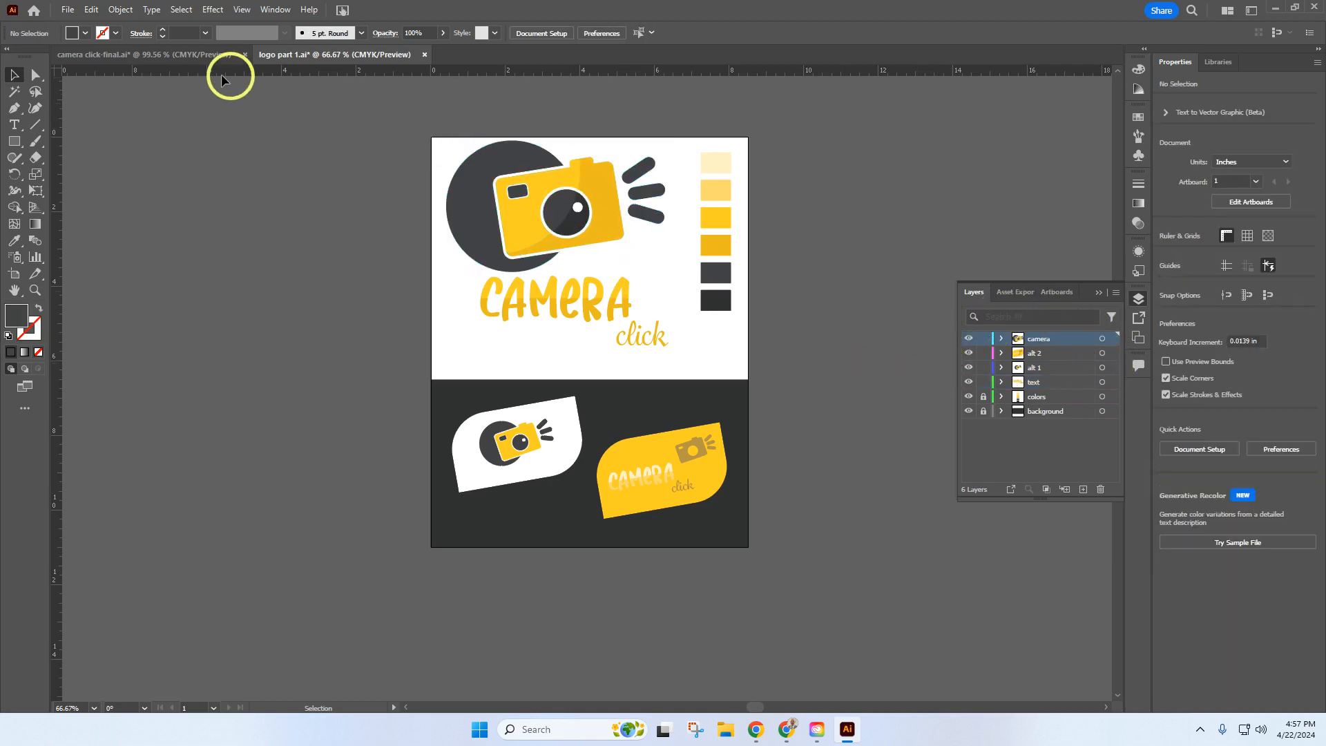
Compare the sheet with the camera click-final document and save it on the computer in Downloads as "logo part 2" in Adobe Illustrator format.
{"action": "left_click", "coordinate": [184, 55]}
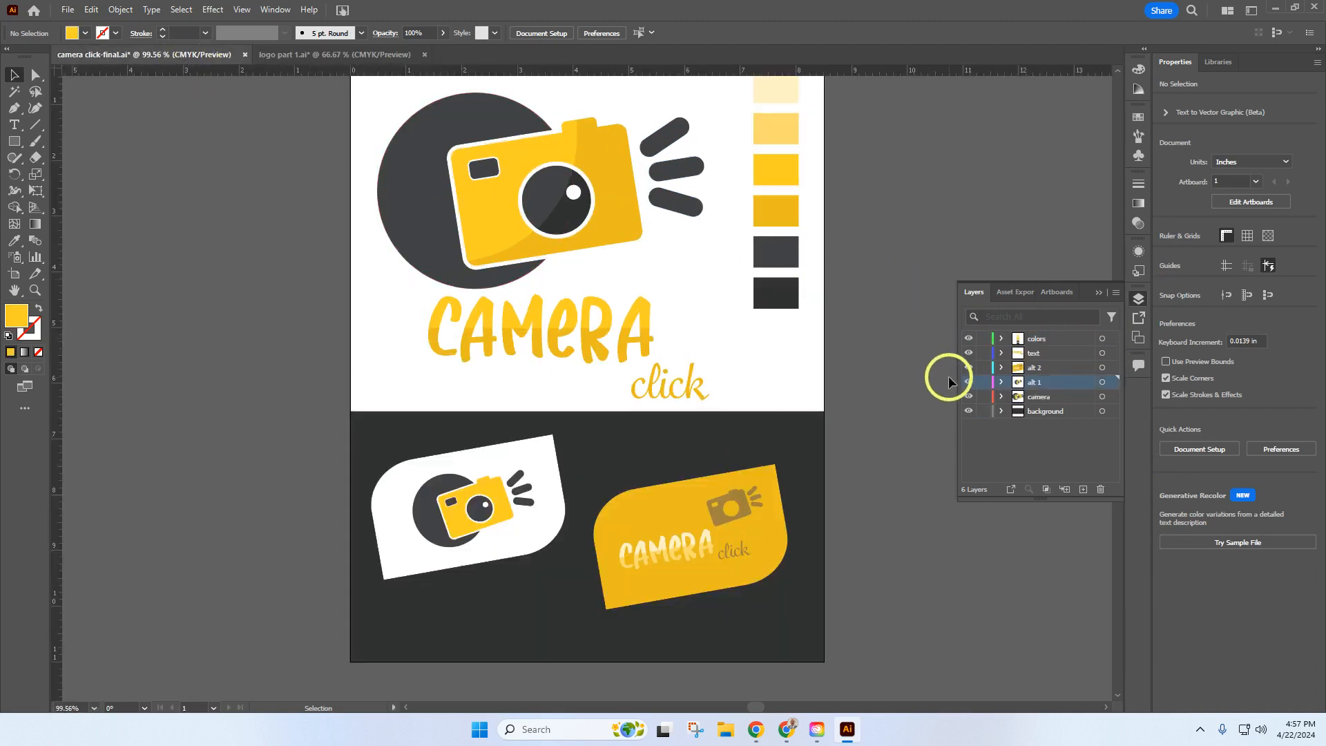
{"action": "left_click", "coordinate": [321, 55]}
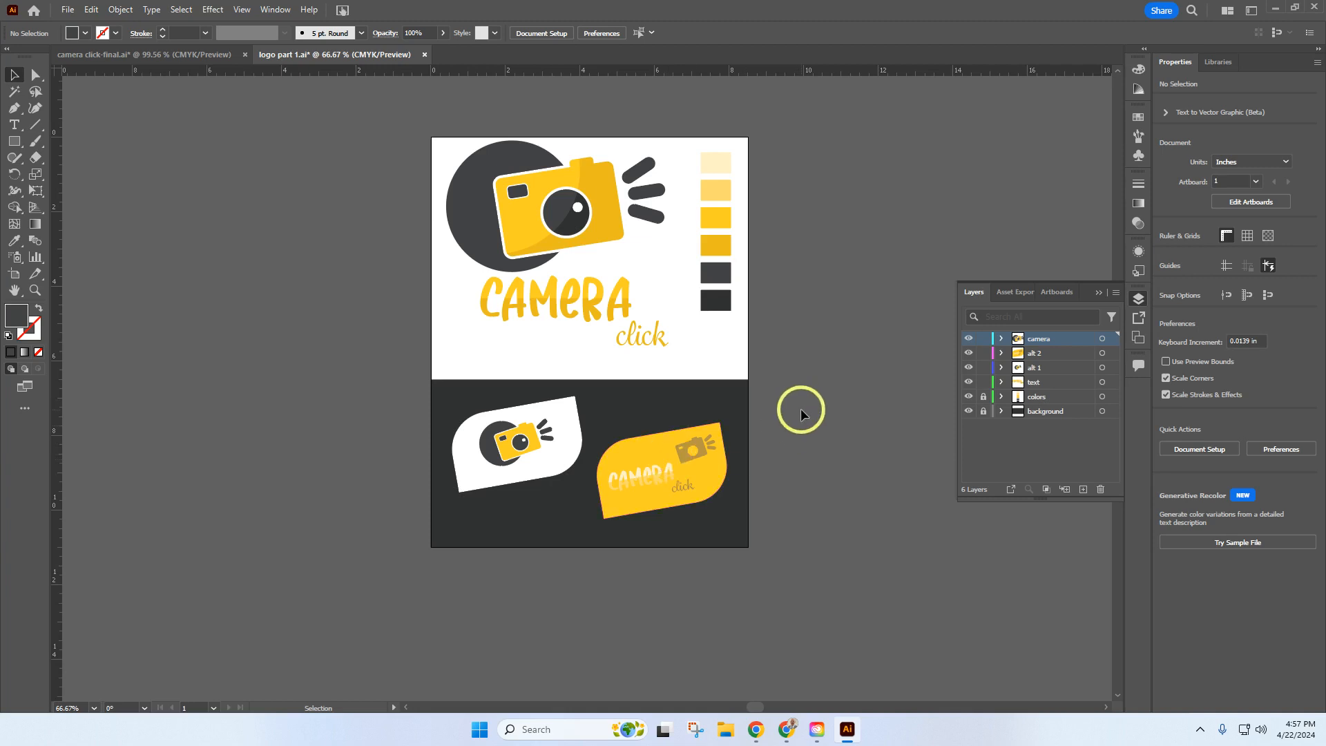
{"action": "left_click", "coordinate": [68, 10]}
{"action": "left_click", "coordinate": [118, 150]}
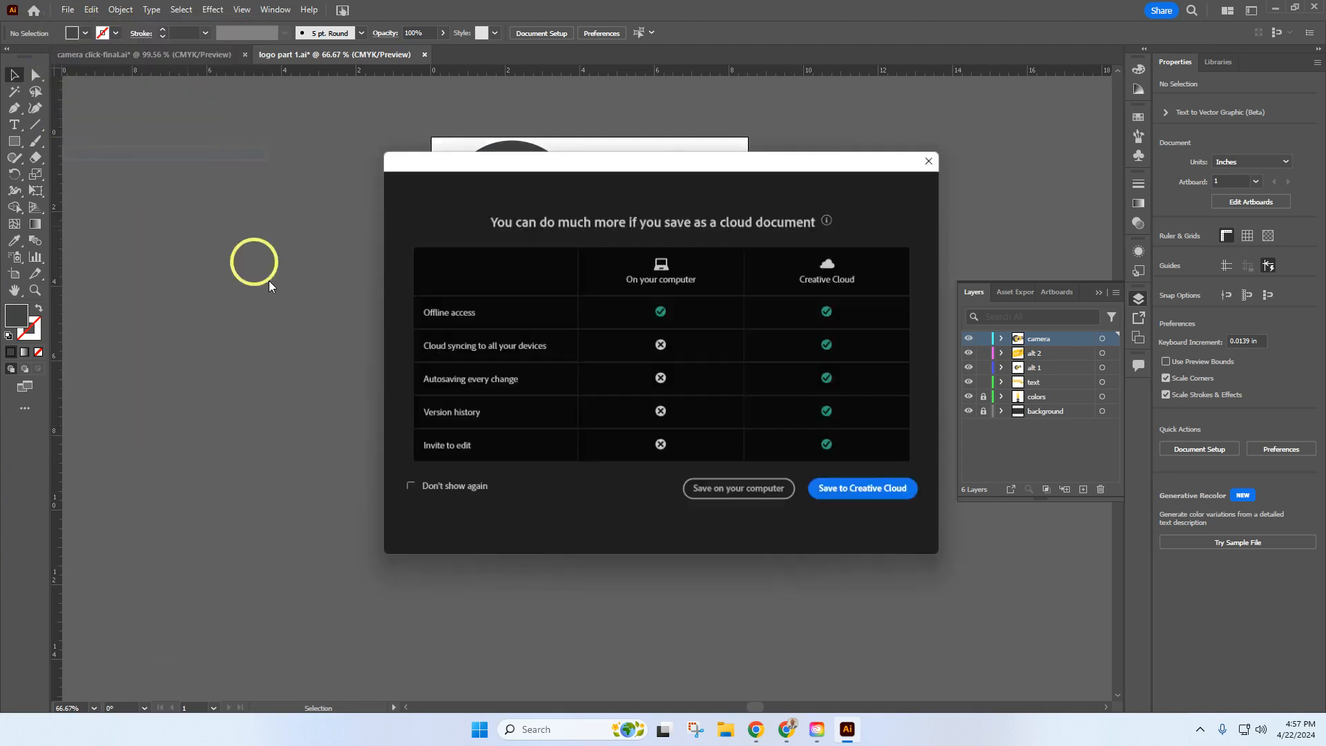
{"action": "left_click", "coordinate": [734, 491]}
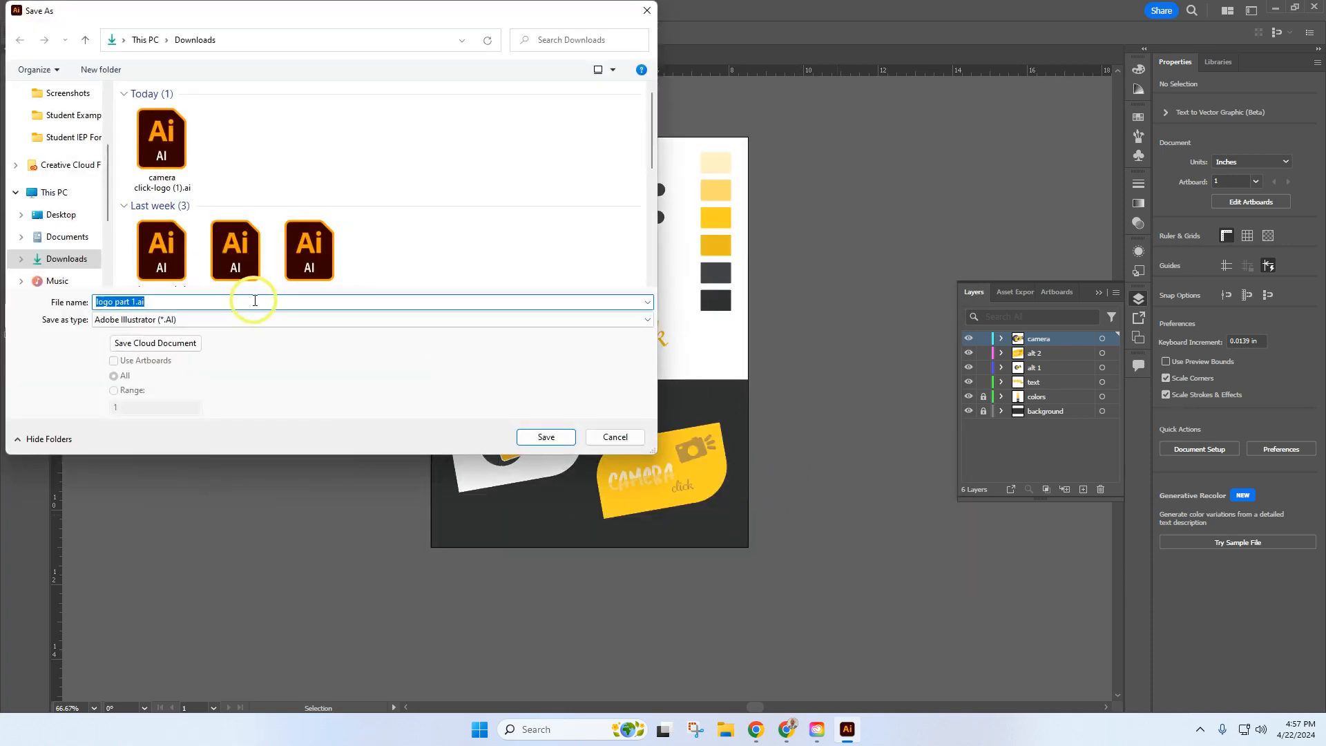
{"action": "type", "text": "lo"}
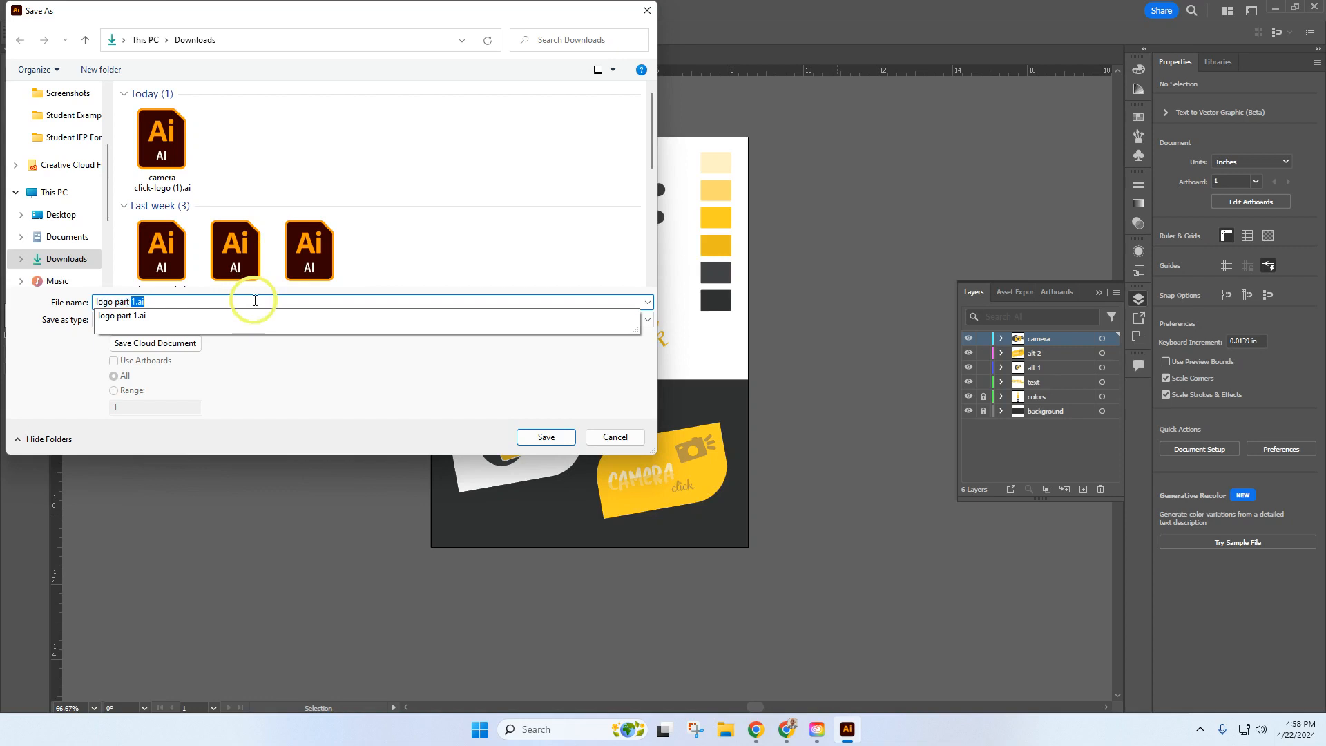
{"action": "type", "text": "go part 2"}
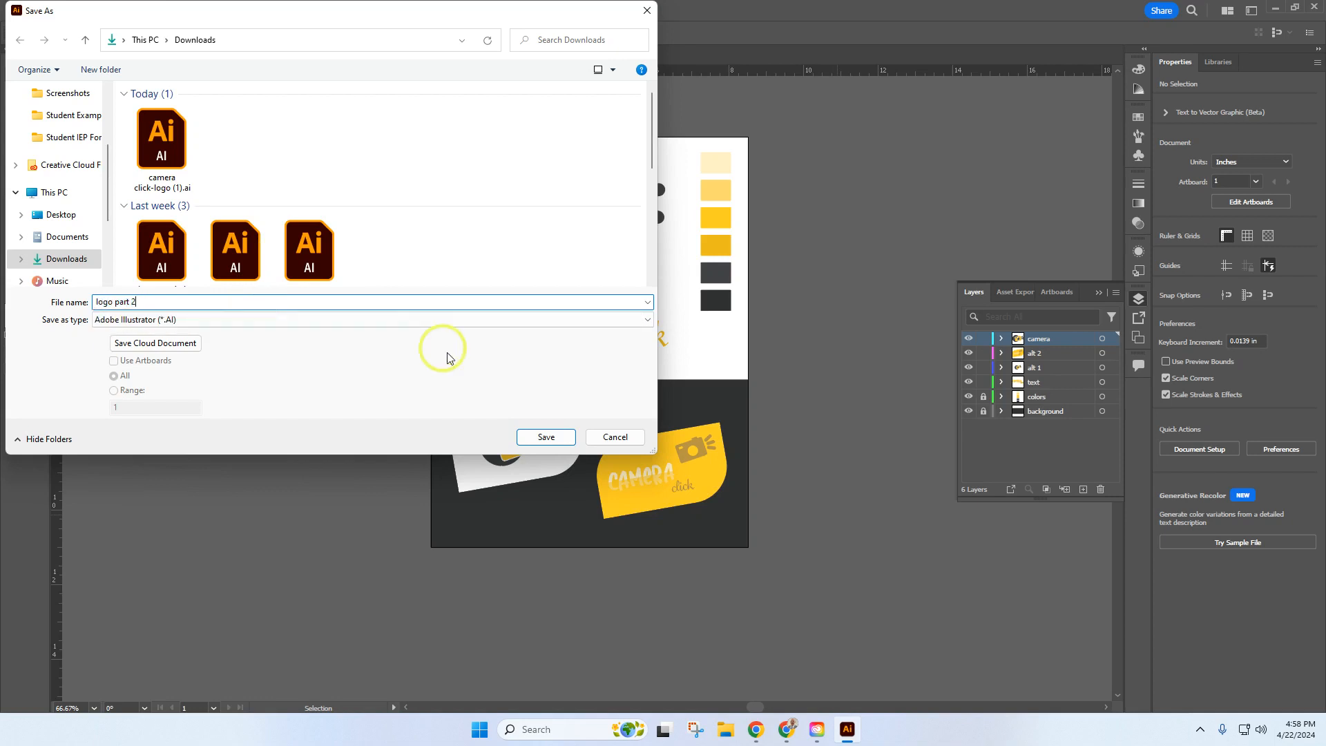
{"action": "left_click", "coordinate": [545, 437]}
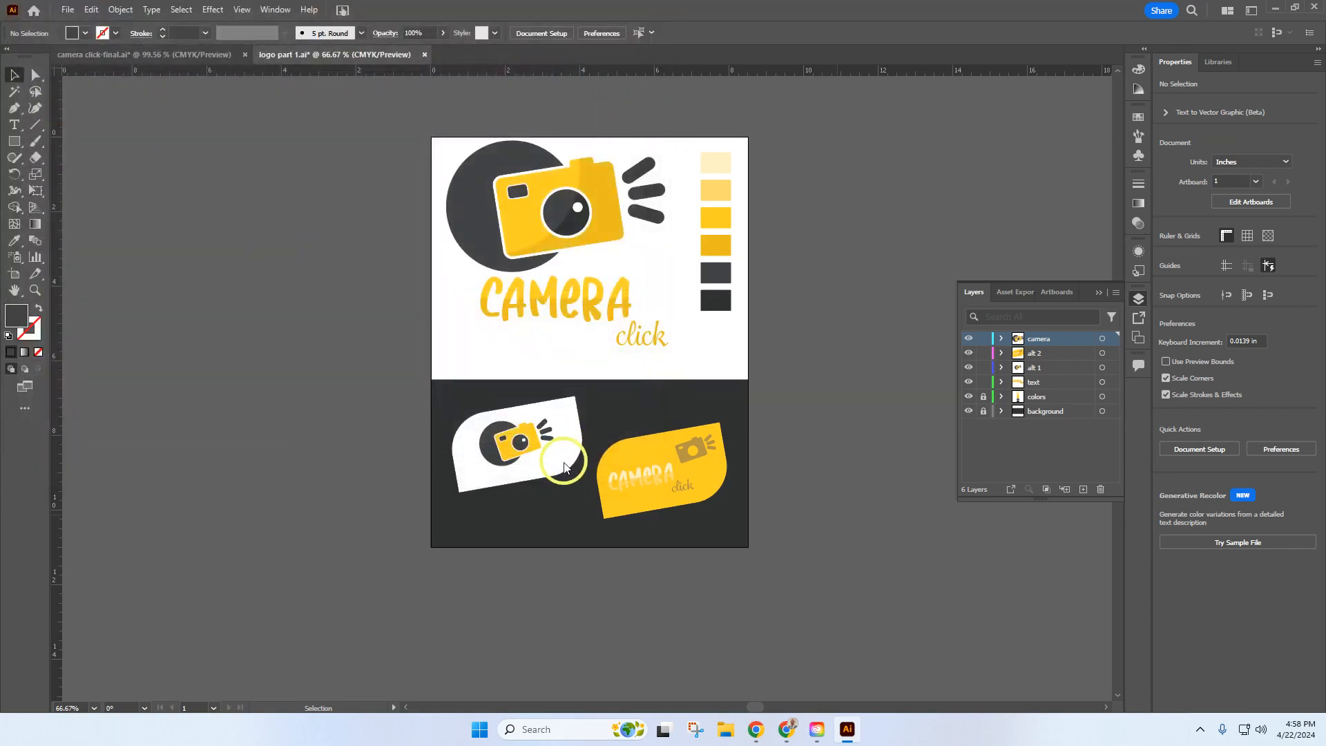
{"action": "left_click", "coordinate": [718, 554]}
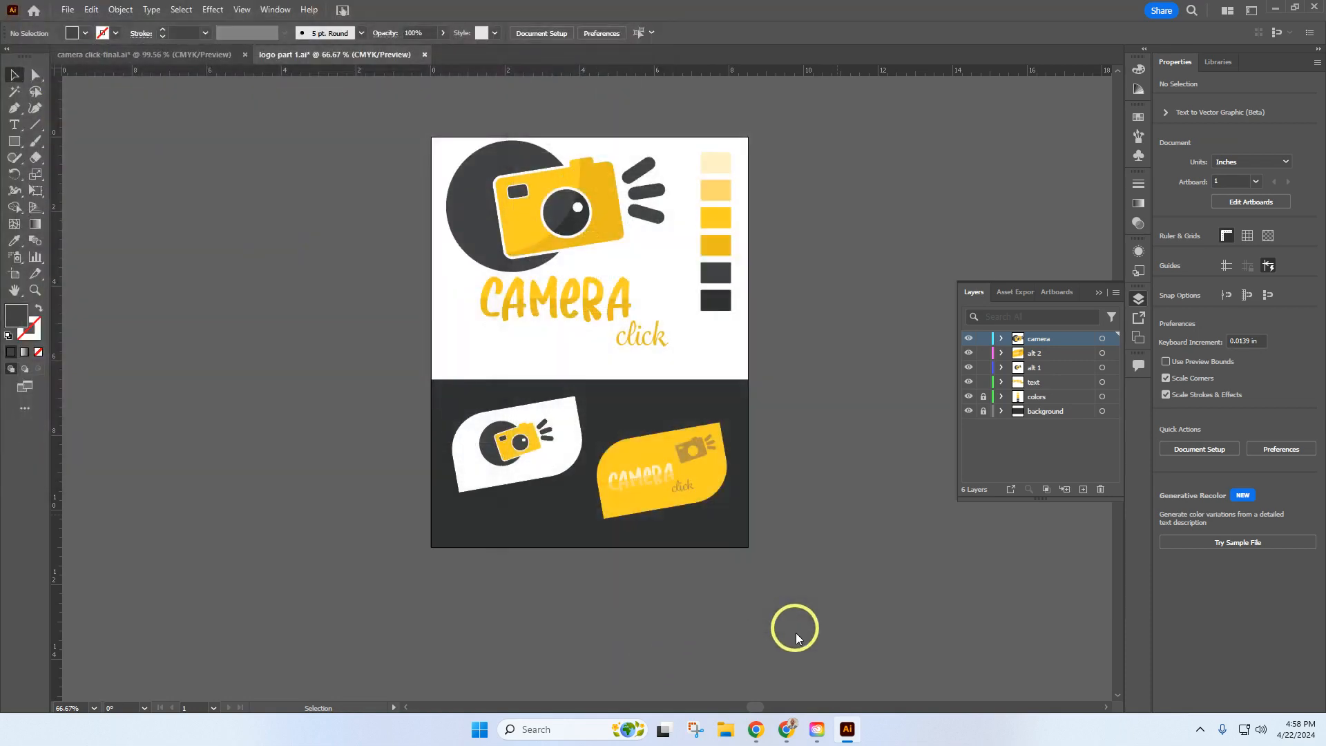
Switch to Chrome, review the "Logo Redesign - Tutorial (part 2)" assignment page and start a submission for it.
{"action": "left_click", "coordinate": [787, 729]}
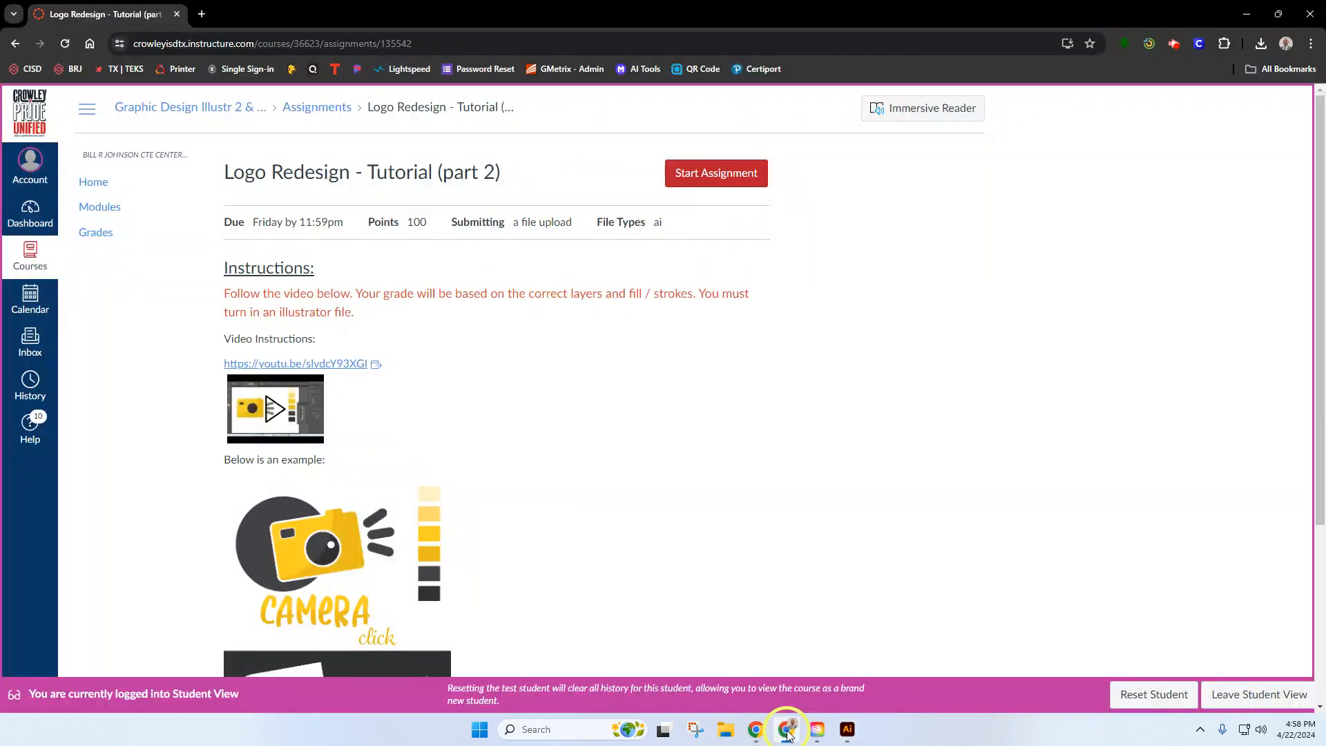
{"action": "scroll", "coordinate": [547, 385], "scroll_direction": "down", "scroll_amount": 2}
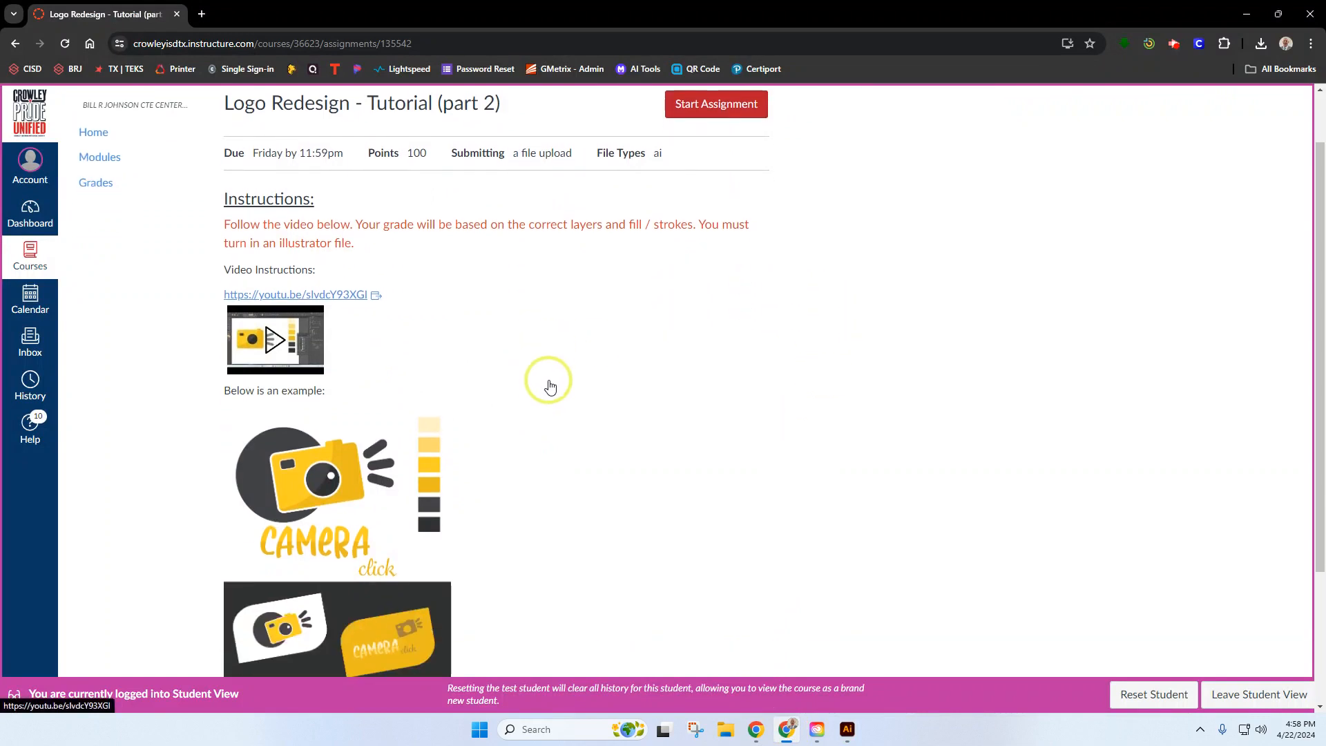
{"action": "scroll", "coordinate": [512, 399], "scroll_direction": "down", "scroll_amount": 2}
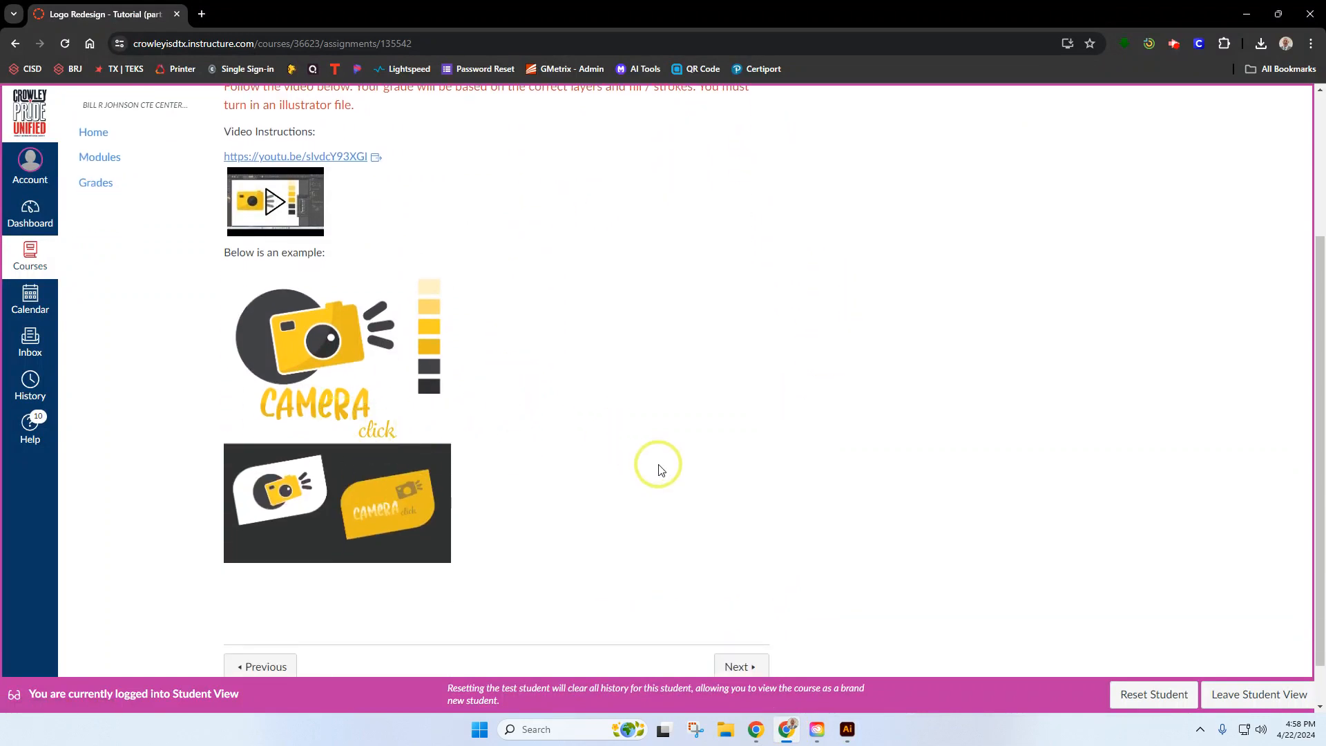
{"action": "scroll", "coordinate": [643, 453], "scroll_direction": "up", "scroll_amount": 3}
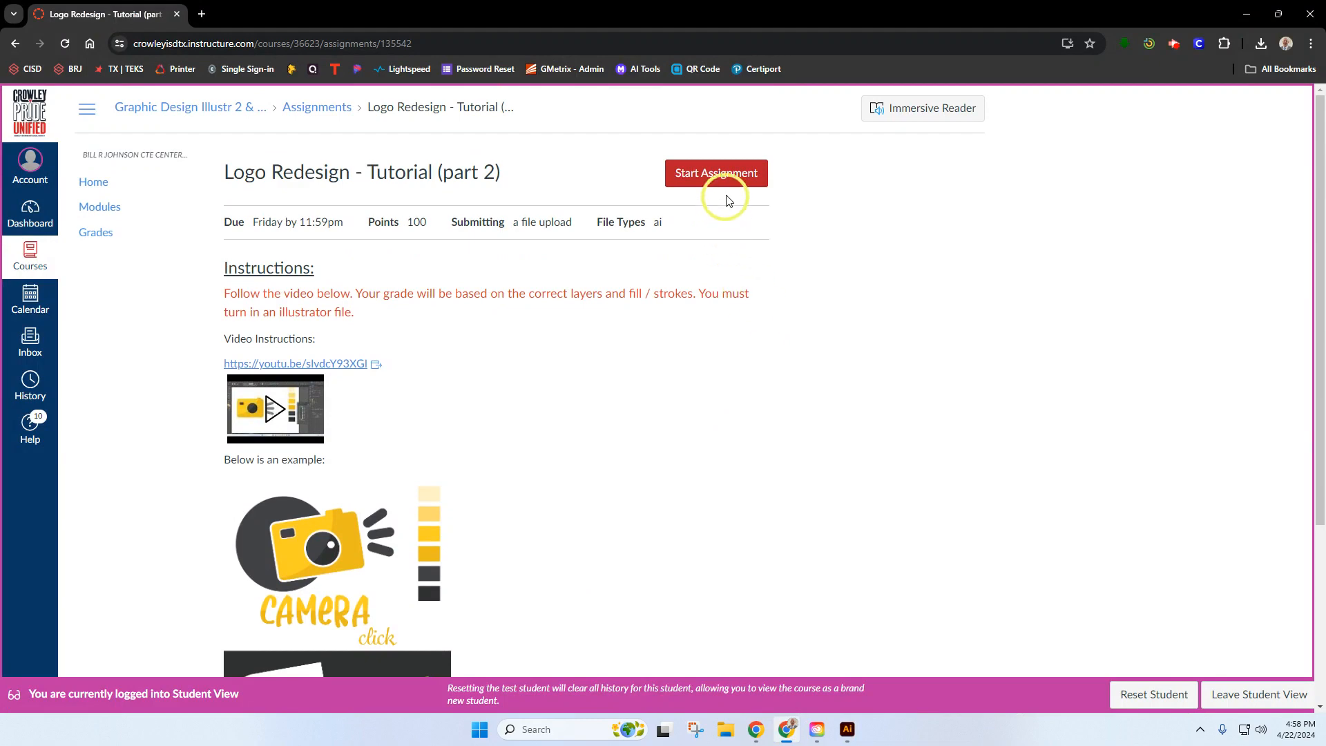
{"action": "left_click", "coordinate": [719, 172]}
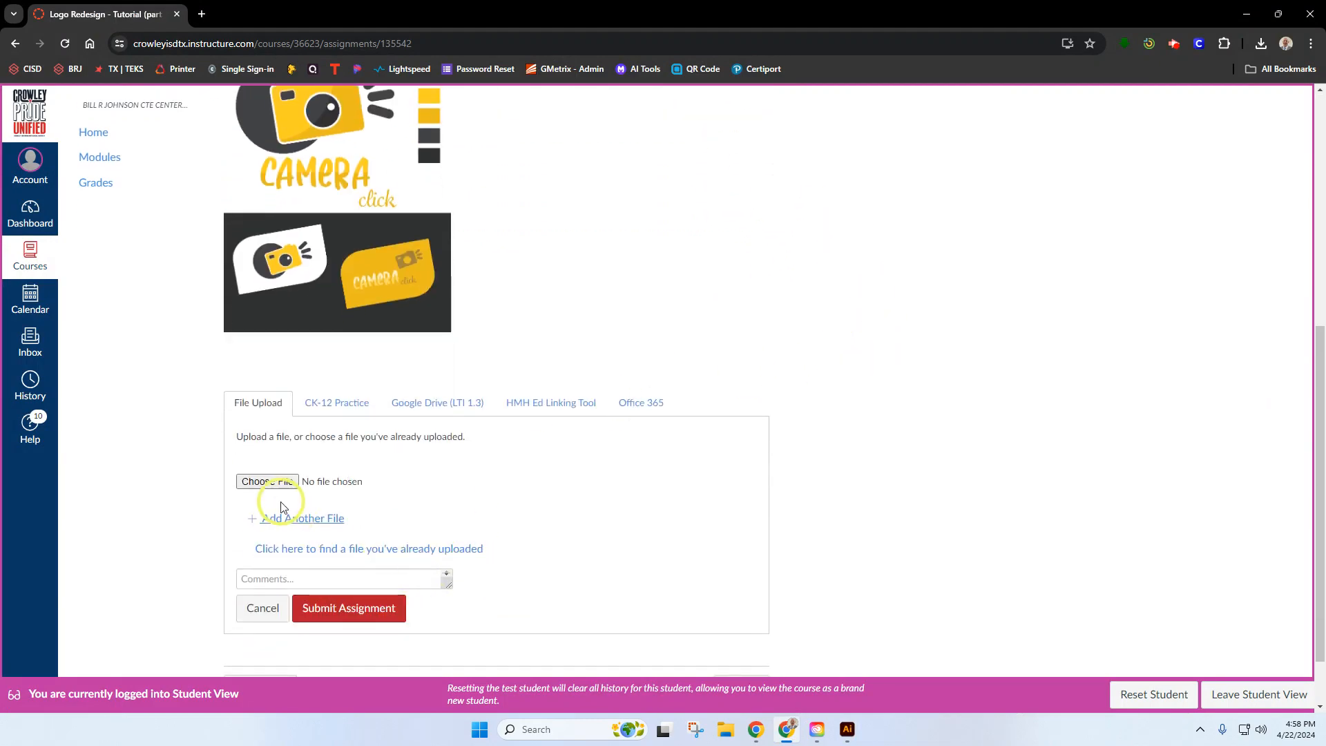
Attach "logo part 2.ai" from the Downloads folder as the file upload and submit the assignment.
{"action": "left_click", "coordinate": [268, 482]}
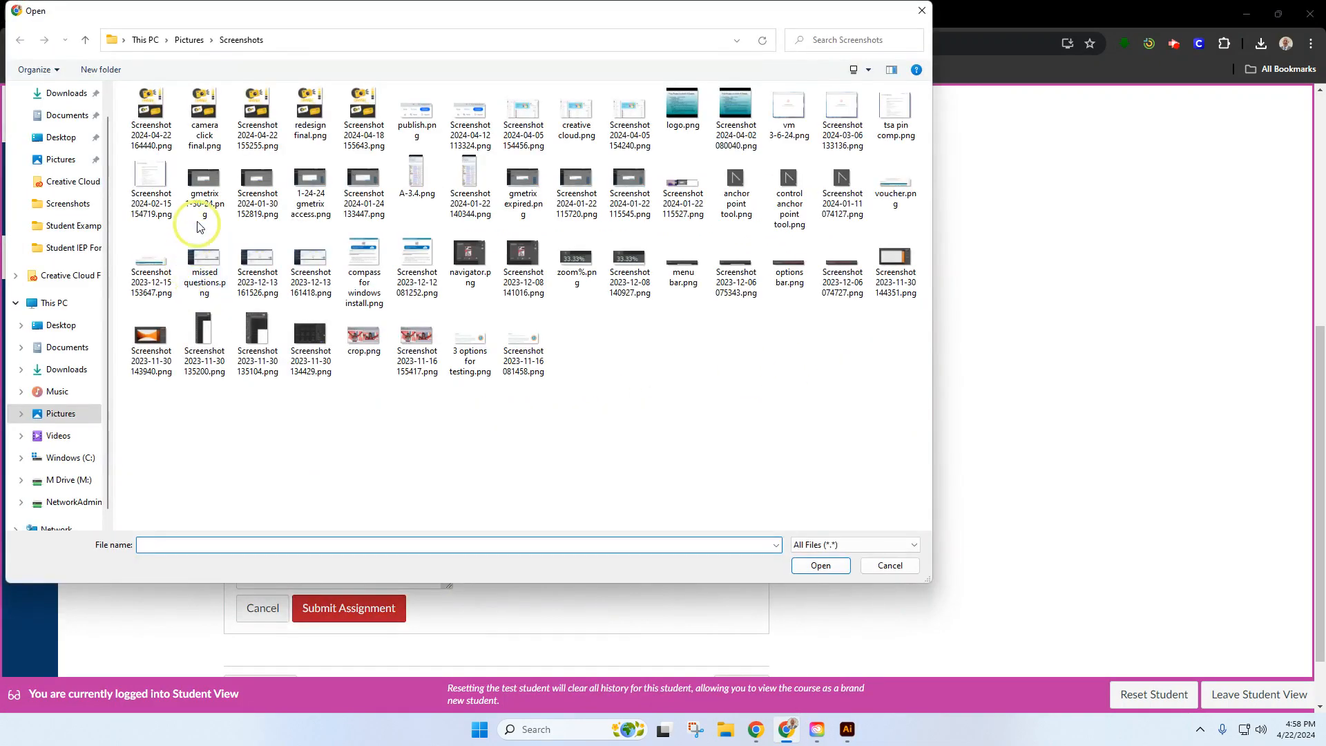
{"action": "left_click", "coordinate": [67, 93]}
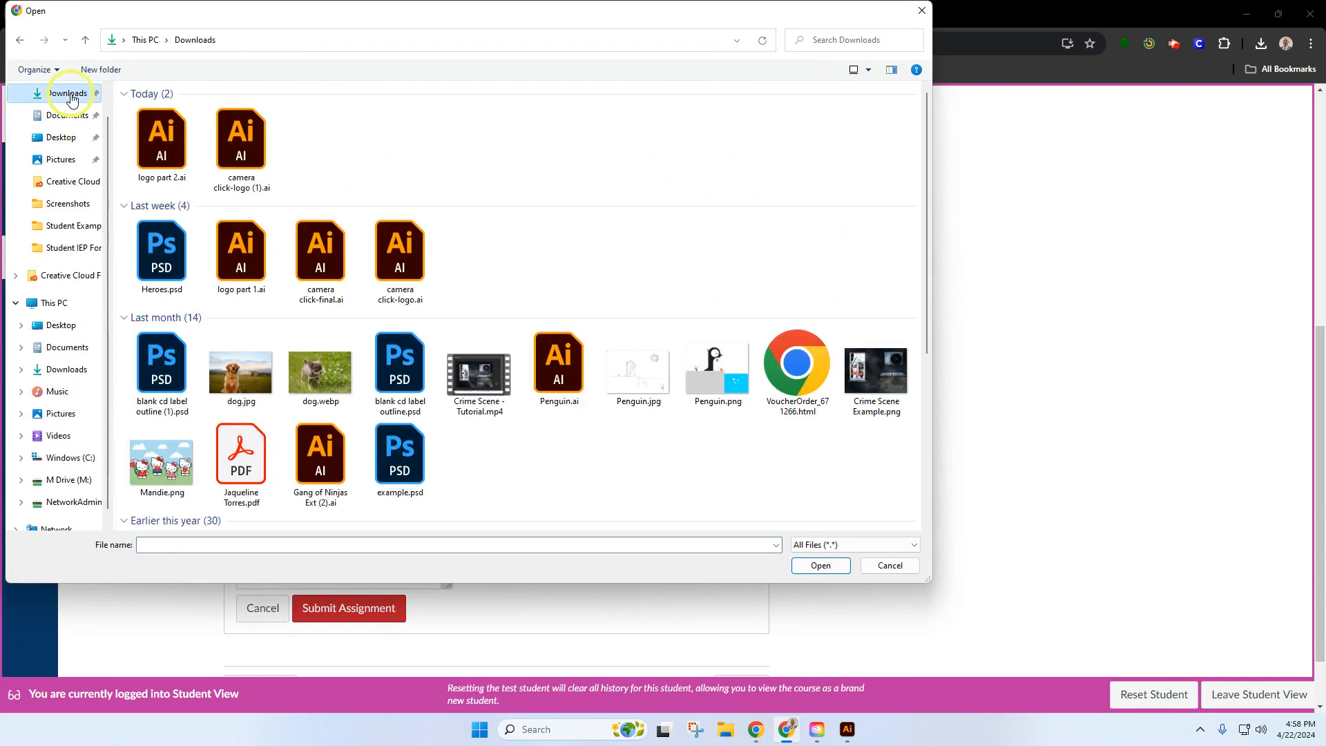
{"action": "left_click", "coordinate": [162, 148]}
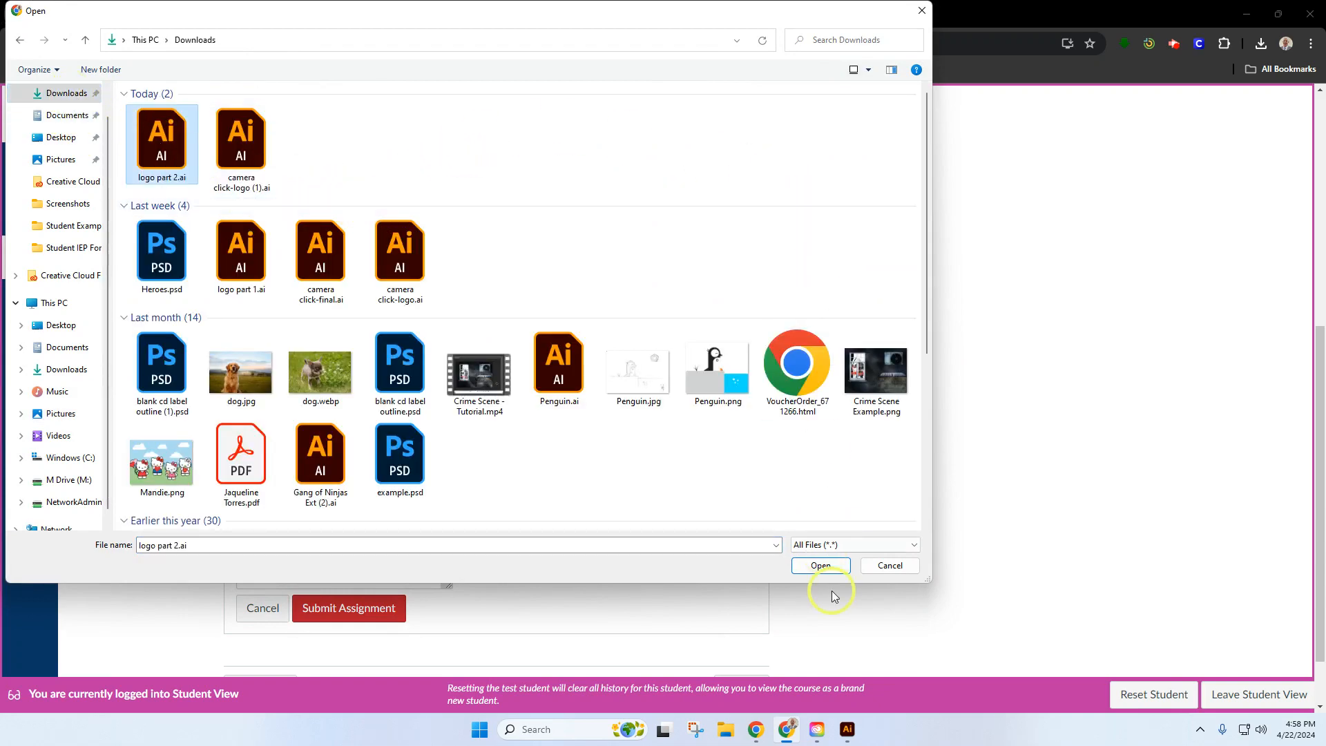
{"action": "left_click", "coordinate": [820, 566]}
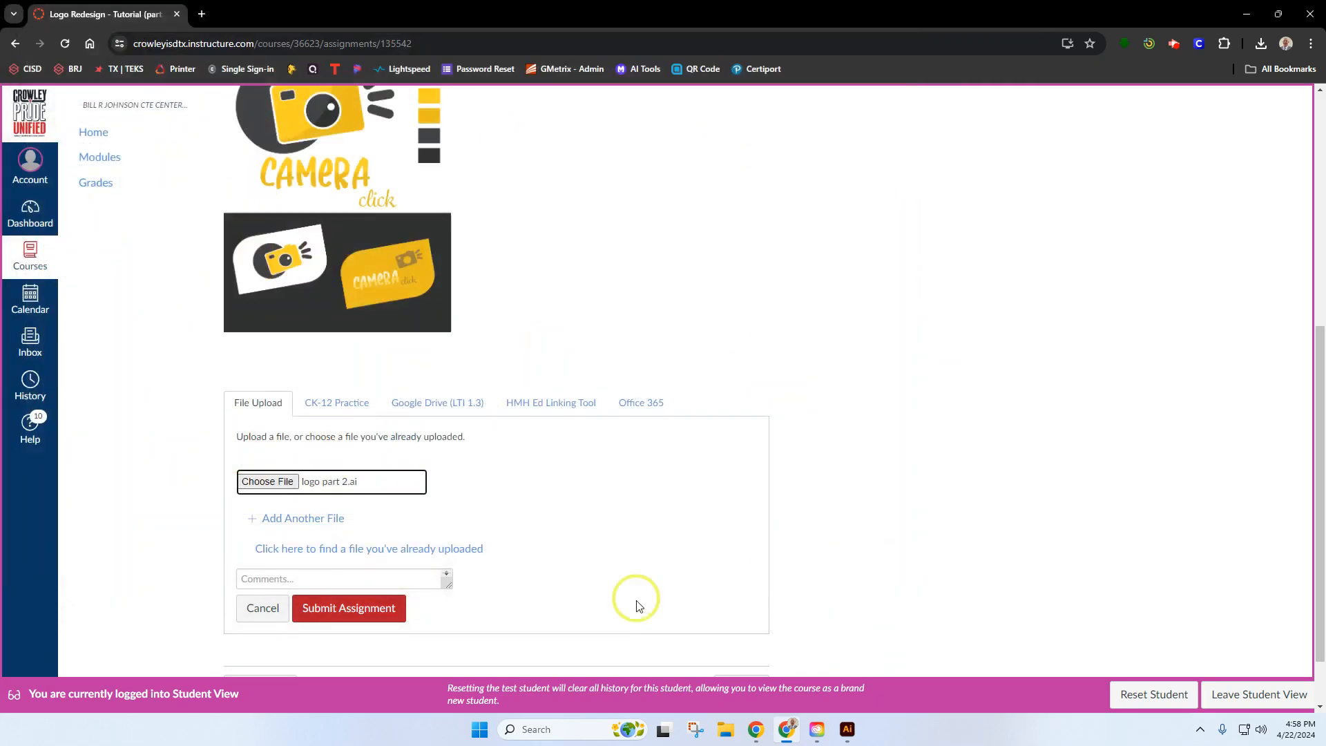
{"action": "left_click", "coordinate": [357, 609]}
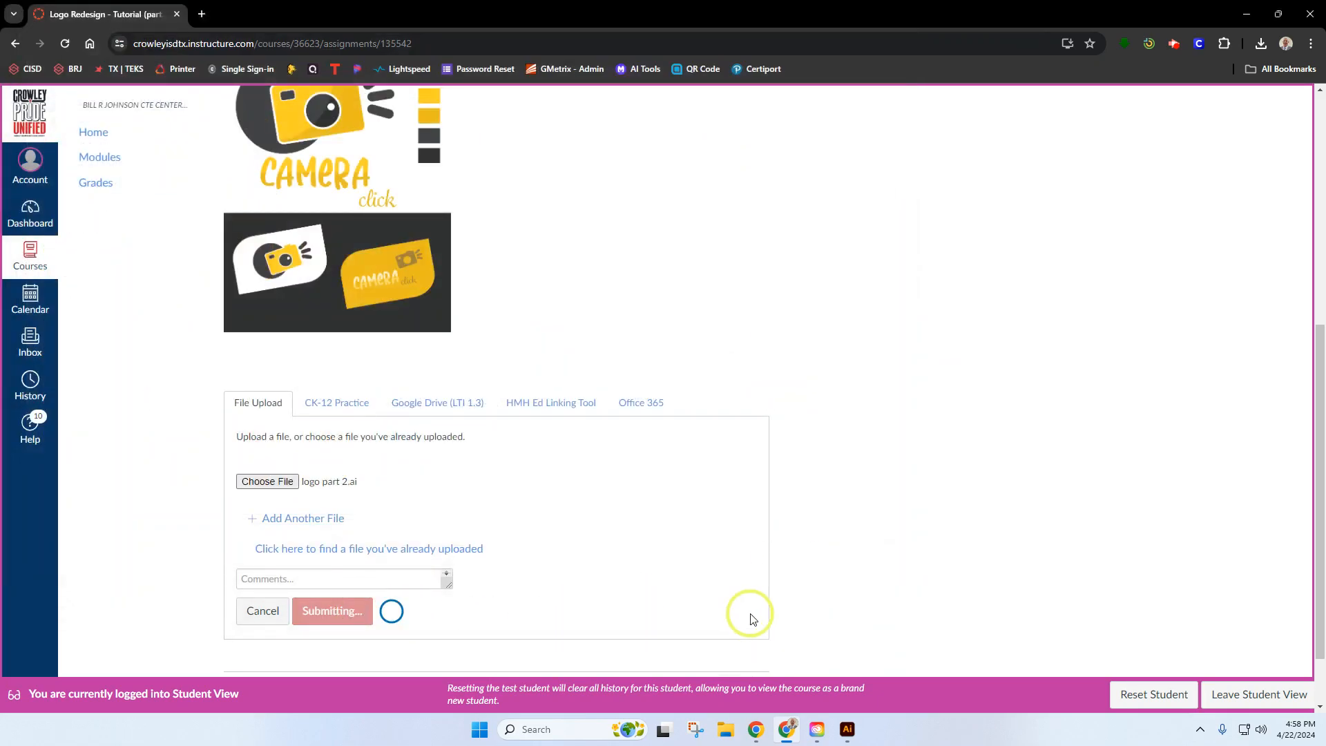